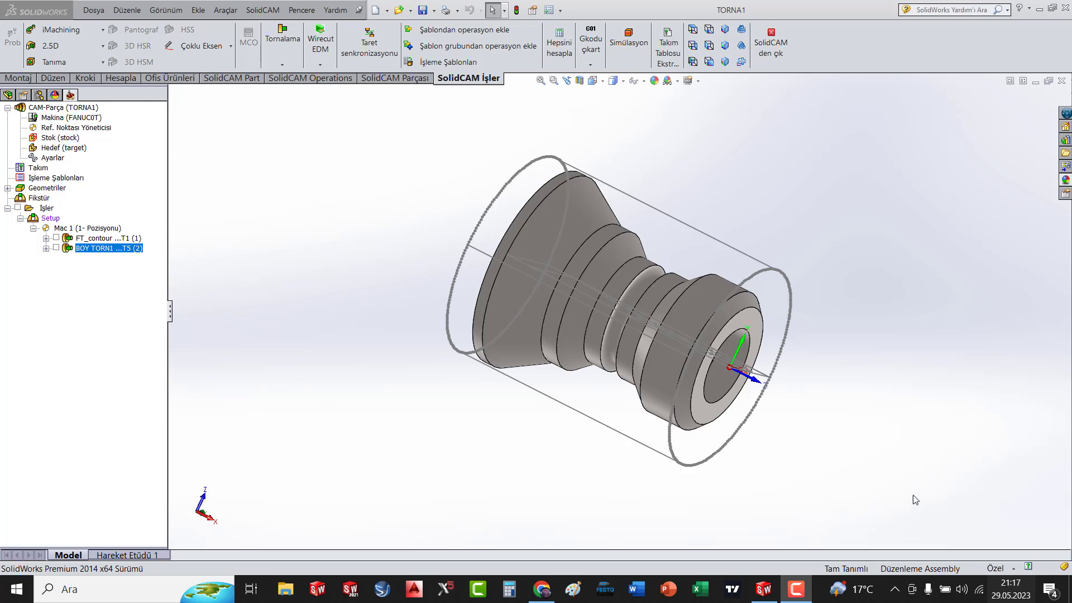
Add a Kanal açma (grooving) operation under İşler and begin defining its contour5 geometry.
{"action": "scroll", "coordinate": [815, 210], "scroll_direction": "up", "scroll_amount": 3}
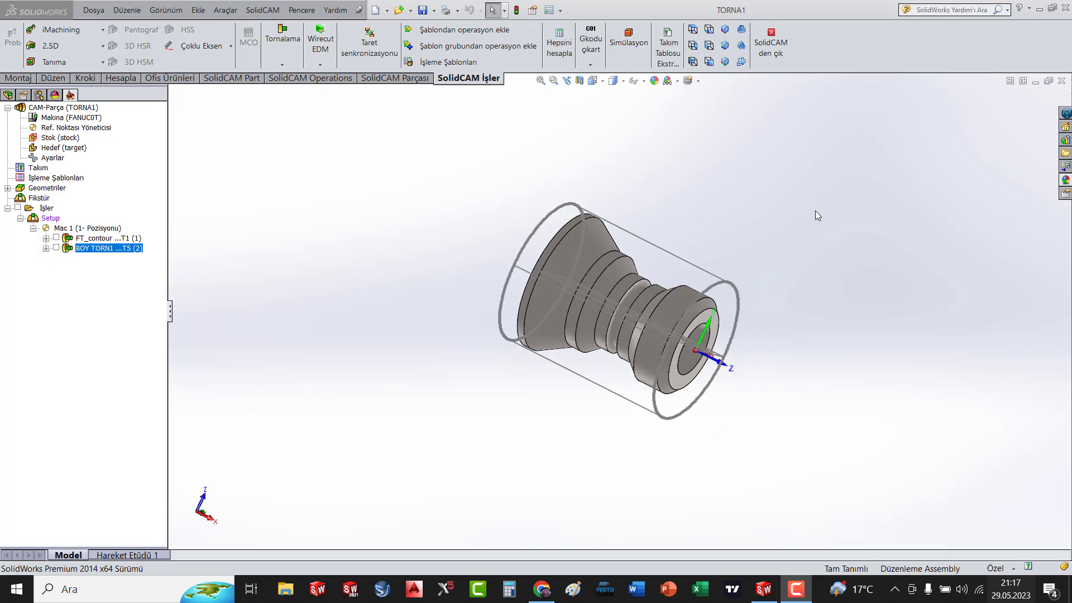
{"action": "scroll", "coordinate": [710, 236], "scroll_direction": "down", "scroll_amount": 4}
{"action": "scroll", "coordinate": [710, 236], "scroll_direction": "down", "scroll_amount": 2}
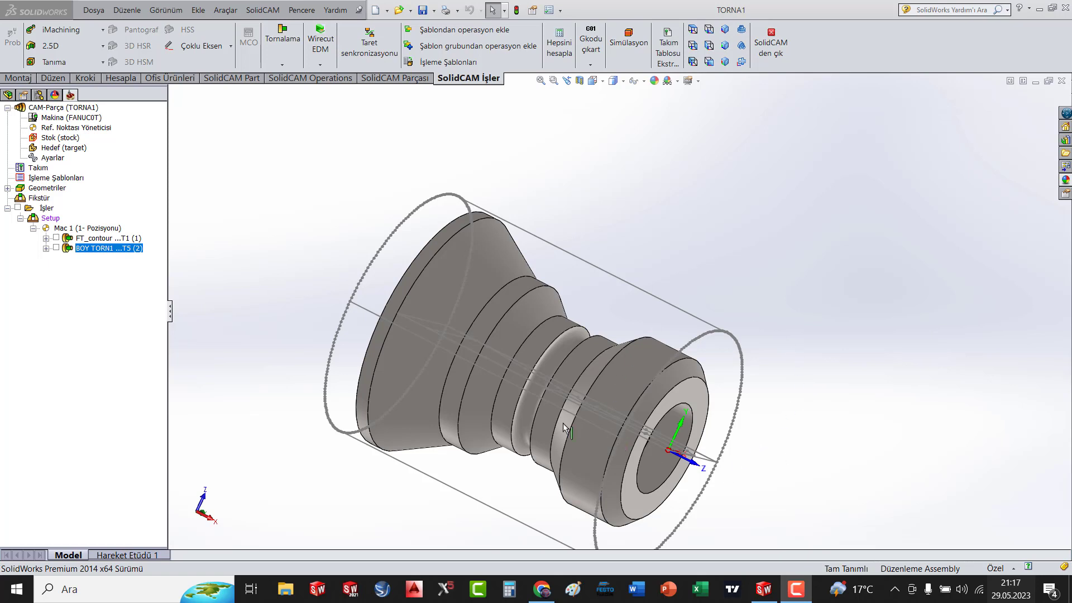
{"action": "middle_click_drag", "start_coordinate": [659, 219], "coordinate": [697, 106]}
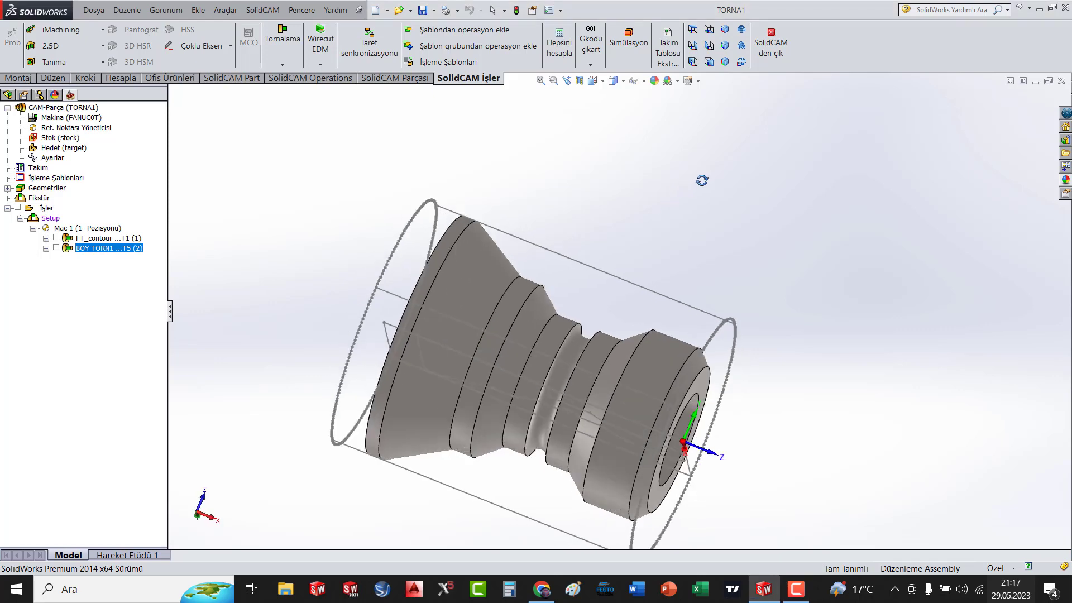
{"action": "key", "text": "Escape"}
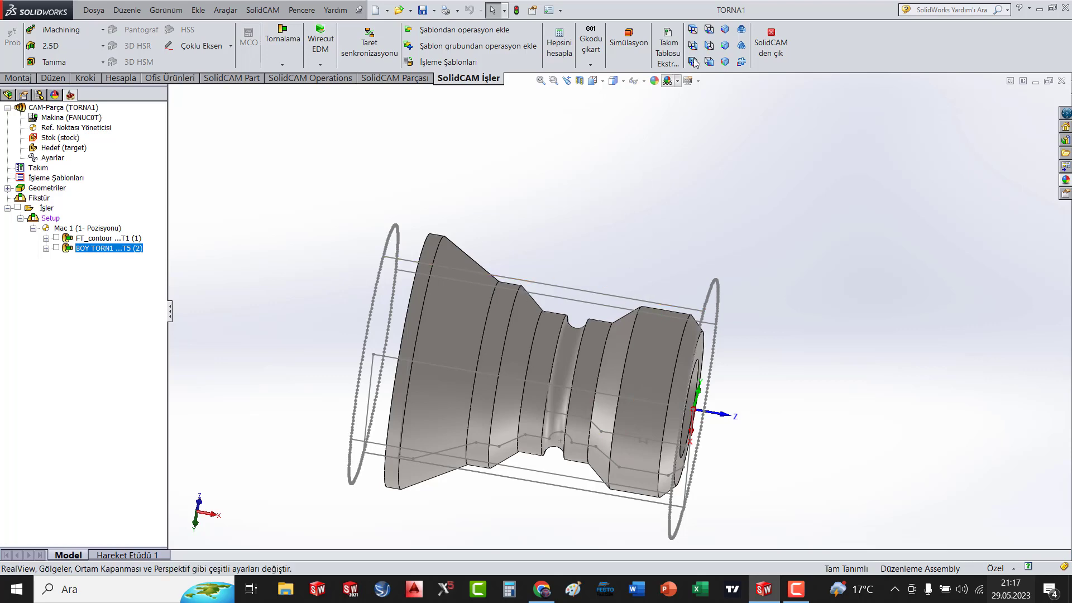
{"action": "left_click", "coordinate": [725, 30]}
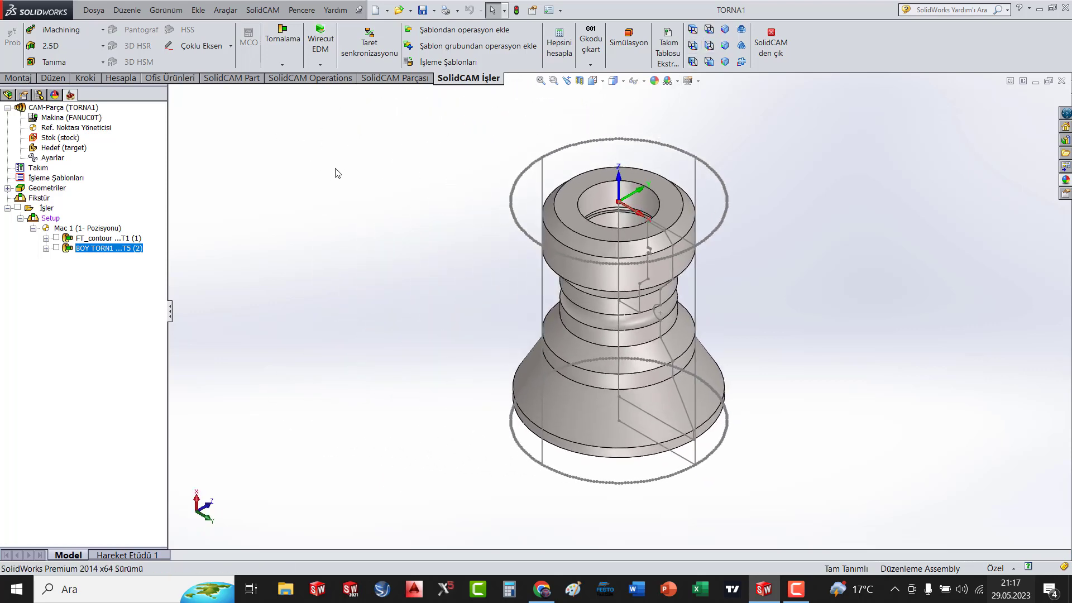
{"action": "mouse_move", "coordinate": [750, 122]}
{"action": "middle_mouse_down"}
{"action": "mouse_move", "coordinate": [843, 304]}
{"action": "mouse_move", "coordinate": [840, 403]}
{"action": "middle_mouse_up"}
{"action": "right_click", "coordinate": [43, 208]}
{"action": "mouse_move", "coordinate": [89, 215]}
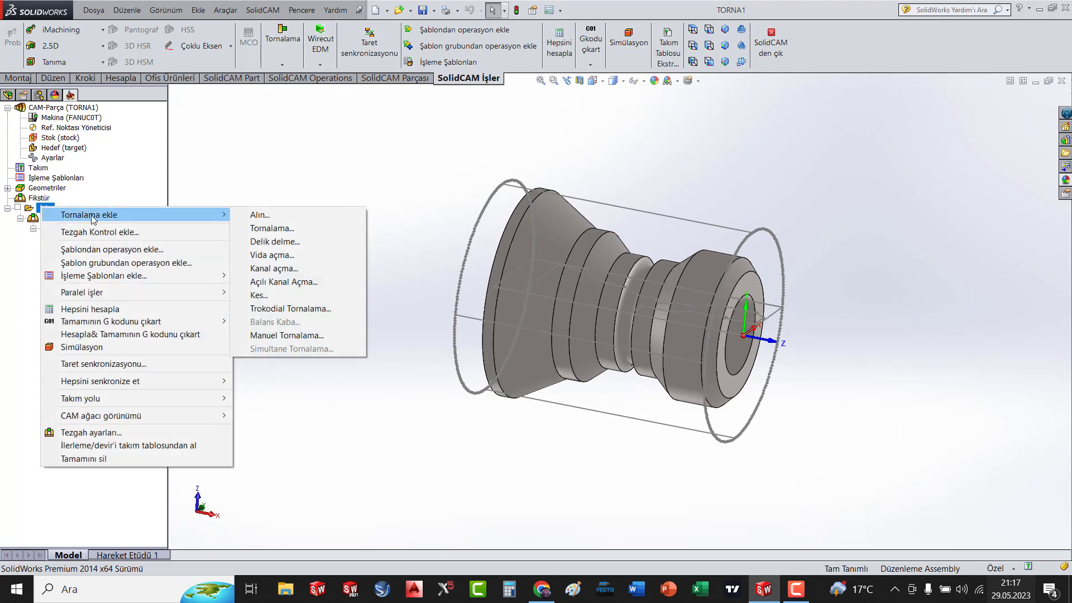
{"action": "left_click", "coordinate": [272, 269]}
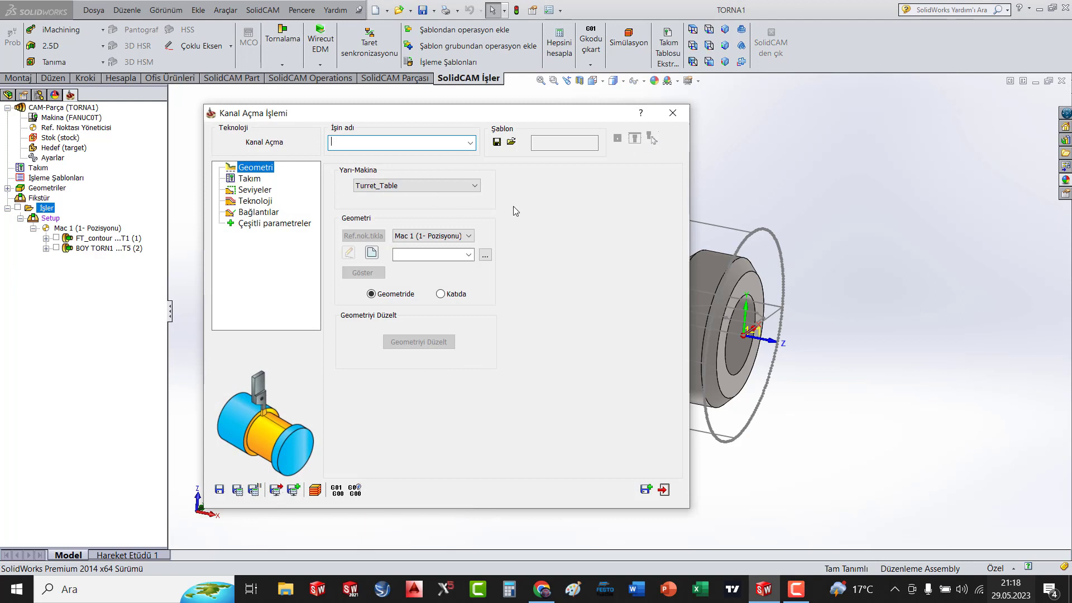
{"action": "left_click", "coordinate": [371, 254]}
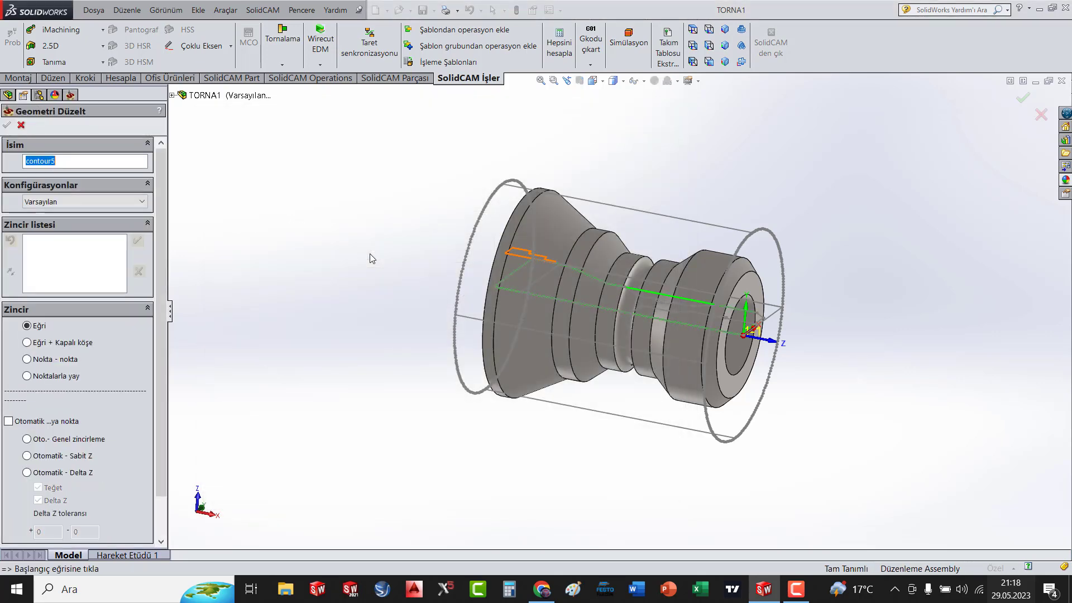
Orient TORNA1 to a horizontal side view, zoom on the groove, and pick the right chamfer edge.
{"action": "left_click", "coordinate": [605, 87]}
{"action": "left_click", "coordinate": [608, 122]}
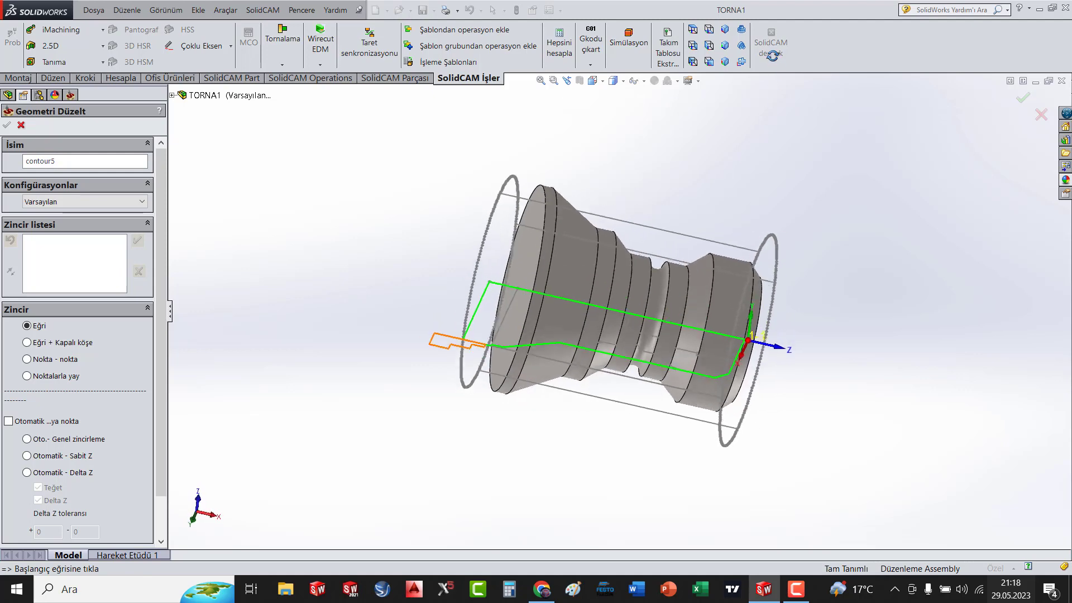
{"action": "left_click_drag", "start_coordinate": [773, 56], "coordinate": [726, 435]}
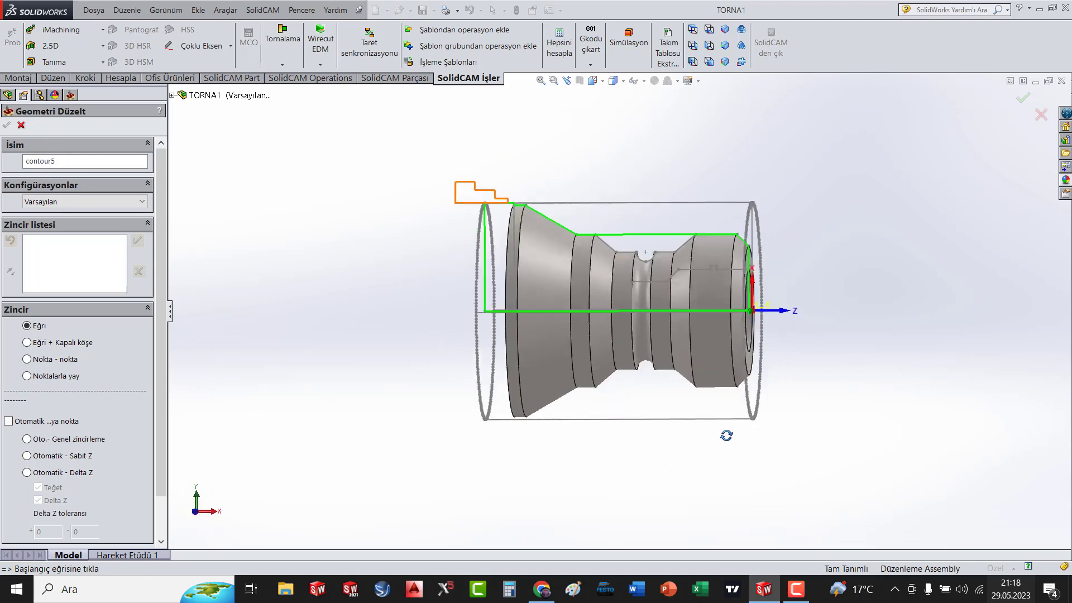
{"action": "middle_click_drag", "start_coordinate": [725, 435], "coordinate": [728, 452]}
{"action": "scroll", "coordinate": [796, 226], "scroll_direction": "down", "scroll_amount": 5}
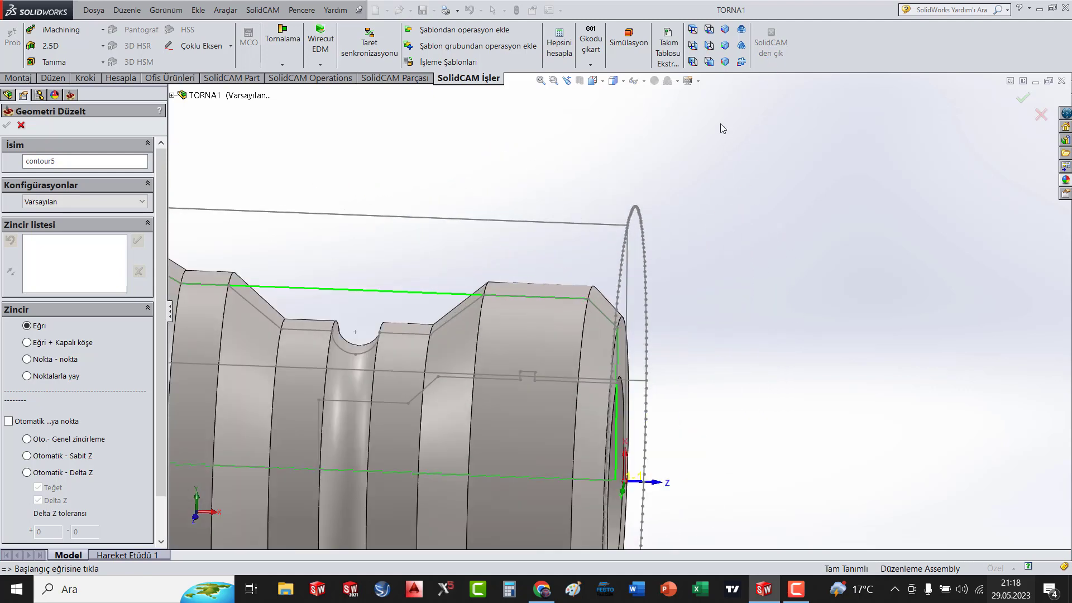
{"action": "left_click", "coordinate": [709, 29]}
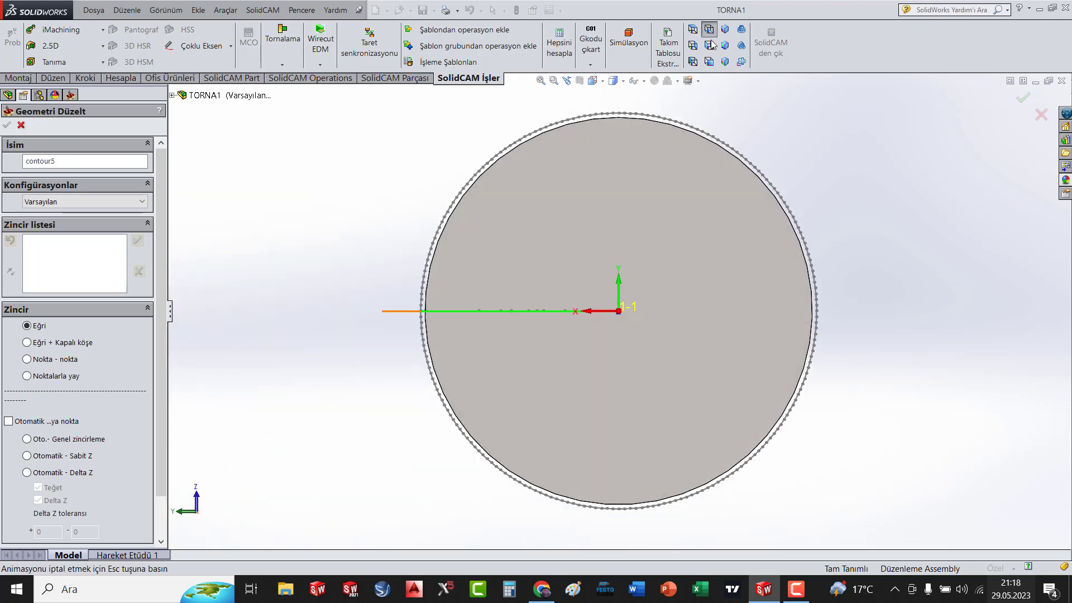
{"action": "left_click", "coordinate": [712, 46]}
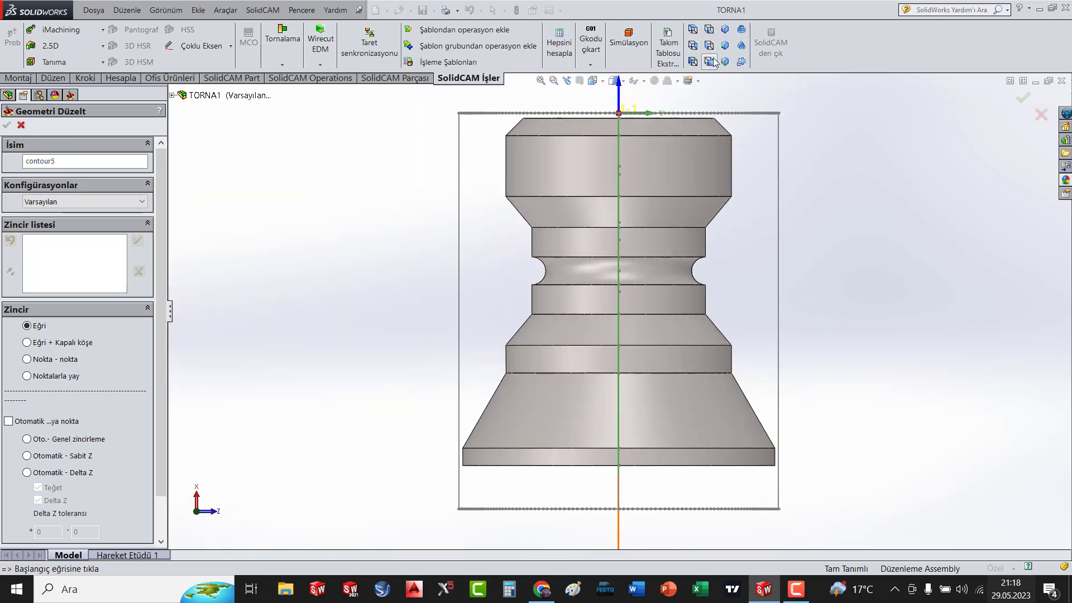
{"action": "left_click", "coordinate": [710, 62]}
{"action": "left_click", "coordinate": [693, 62]}
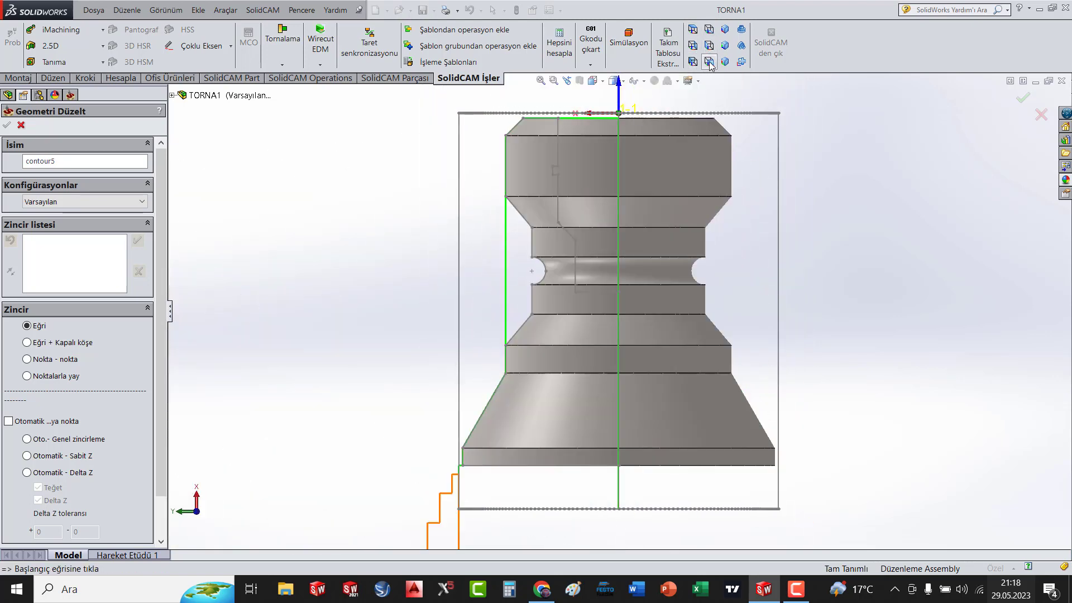
{"action": "left_click", "coordinate": [725, 61]}
{"action": "left_click", "coordinate": [742, 62]}
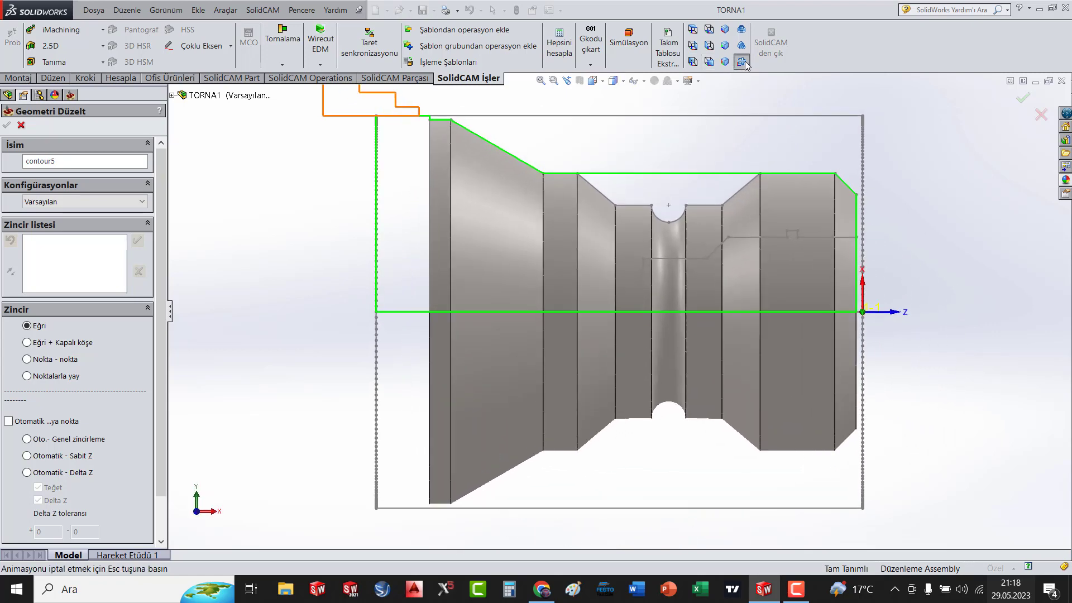
{"action": "scroll", "coordinate": [849, 106], "scroll_direction": "down", "scroll_amount": 2}
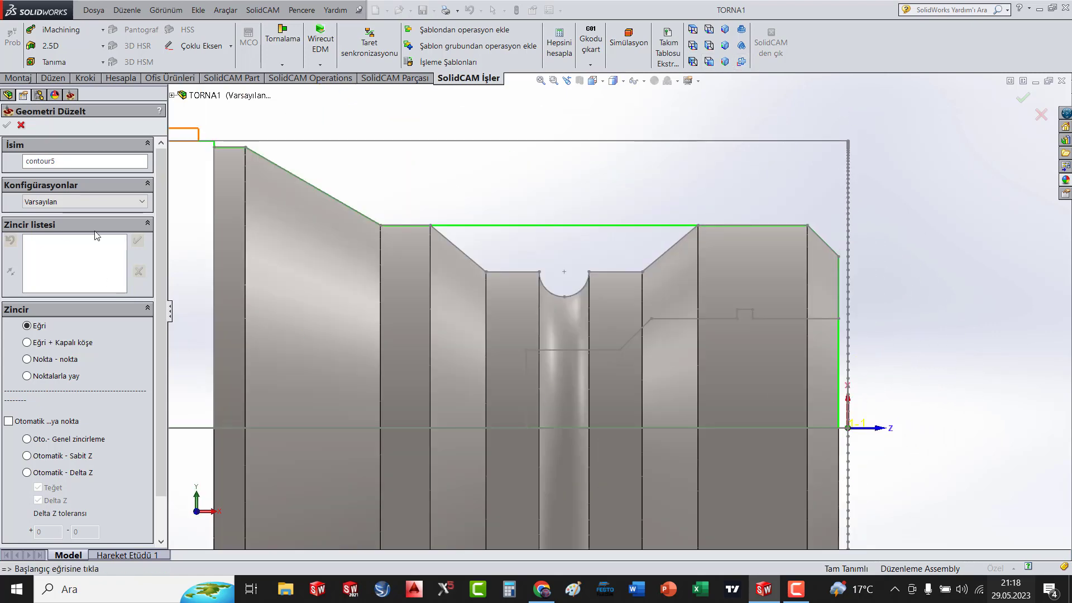
{"action": "scroll", "coordinate": [698, 240], "scroll_direction": "down", "scroll_amount": 2}
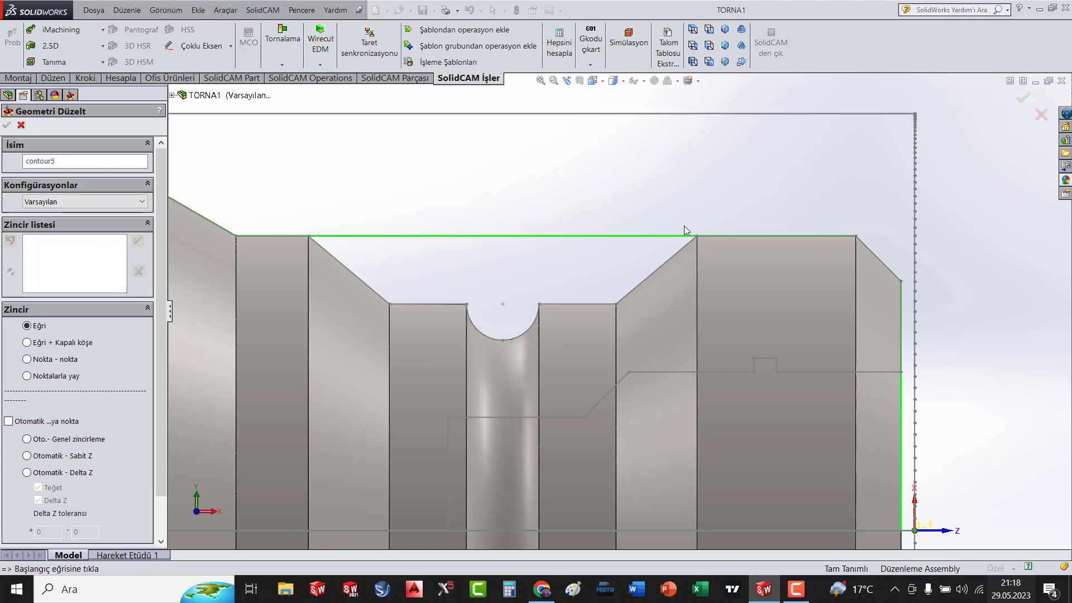
{"action": "left_click", "coordinate": [674, 263]}
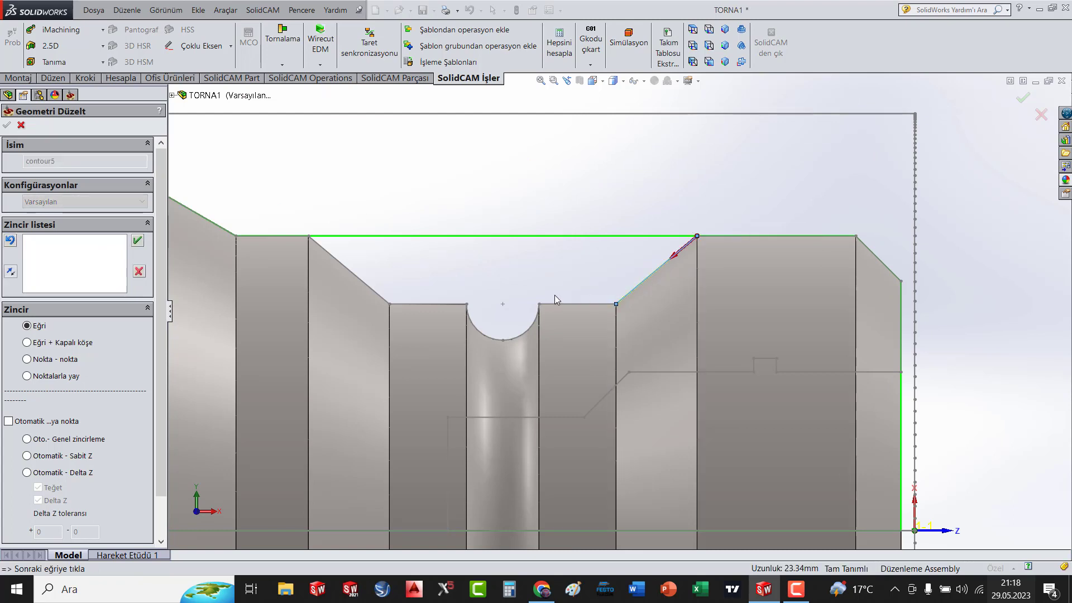
Chain the flat edge, the groove's left end point, and the flat segment across the groove.
{"action": "left_click", "coordinate": [587, 305]}
{"action": "scroll", "coordinate": [514, 282], "scroll_direction": "down", "scroll_amount": 2}
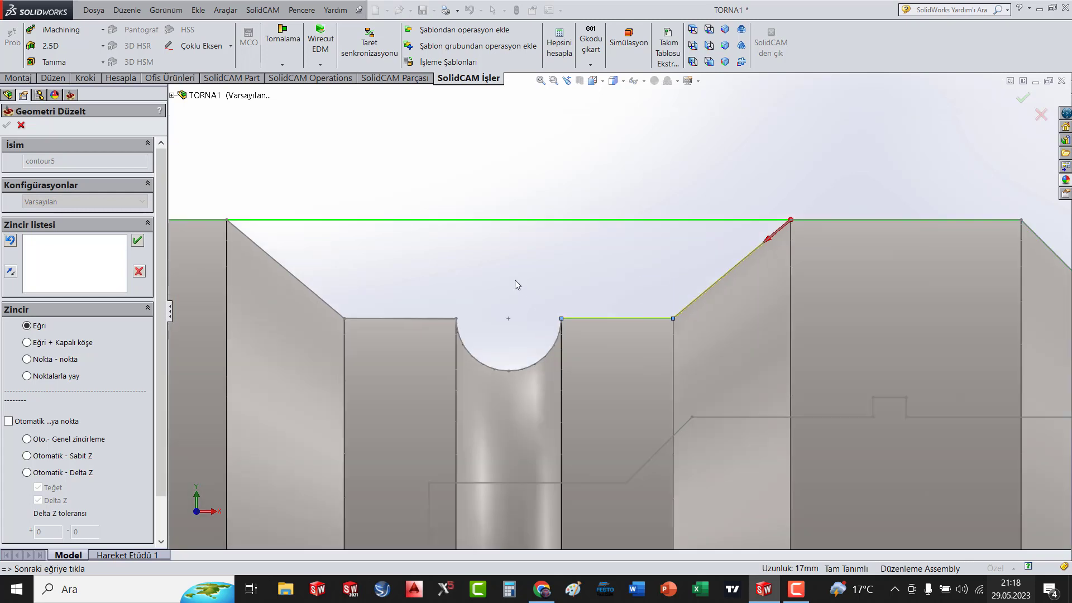
{"action": "scroll", "coordinate": [515, 279], "scroll_direction": "down", "scroll_amount": 1}
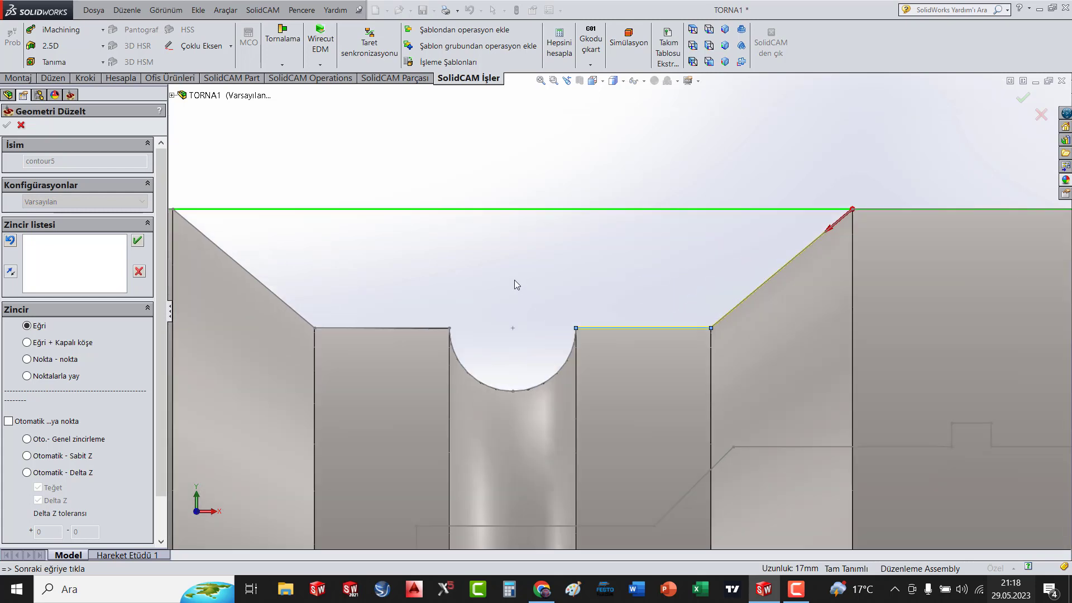
{"action": "left_click", "coordinate": [26, 359]}
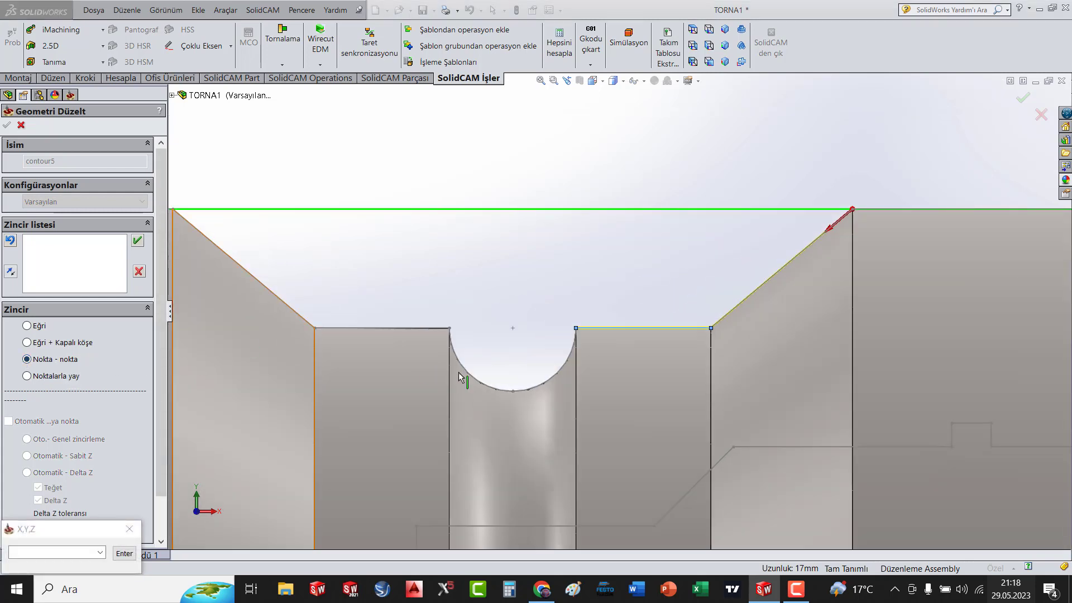
{"action": "left_click", "coordinate": [450, 329]}
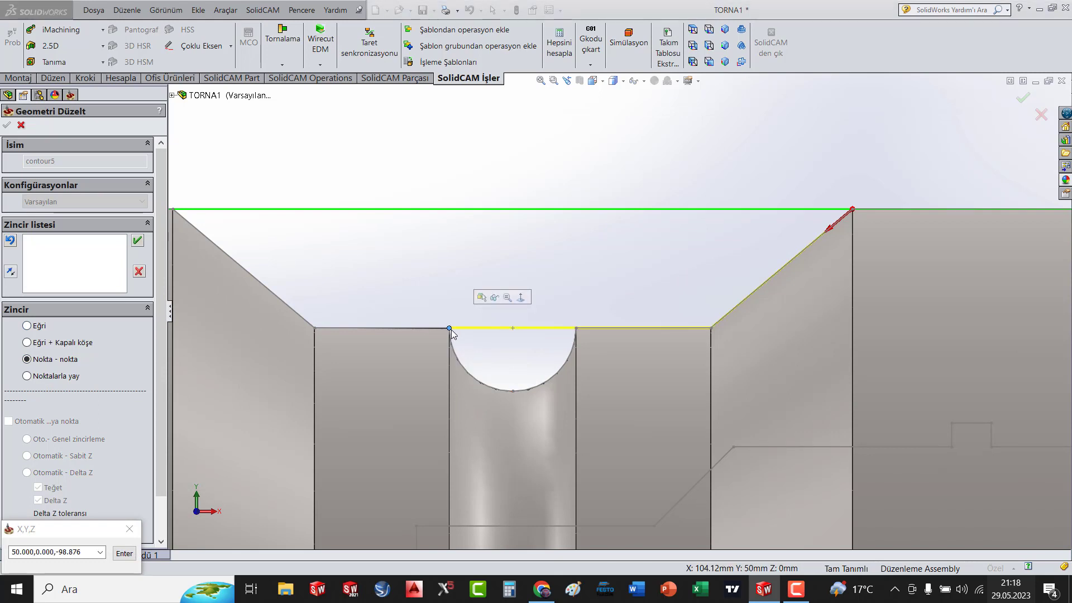
{"action": "left_click", "coordinate": [28, 326]}
{"action": "key", "text": "z"}
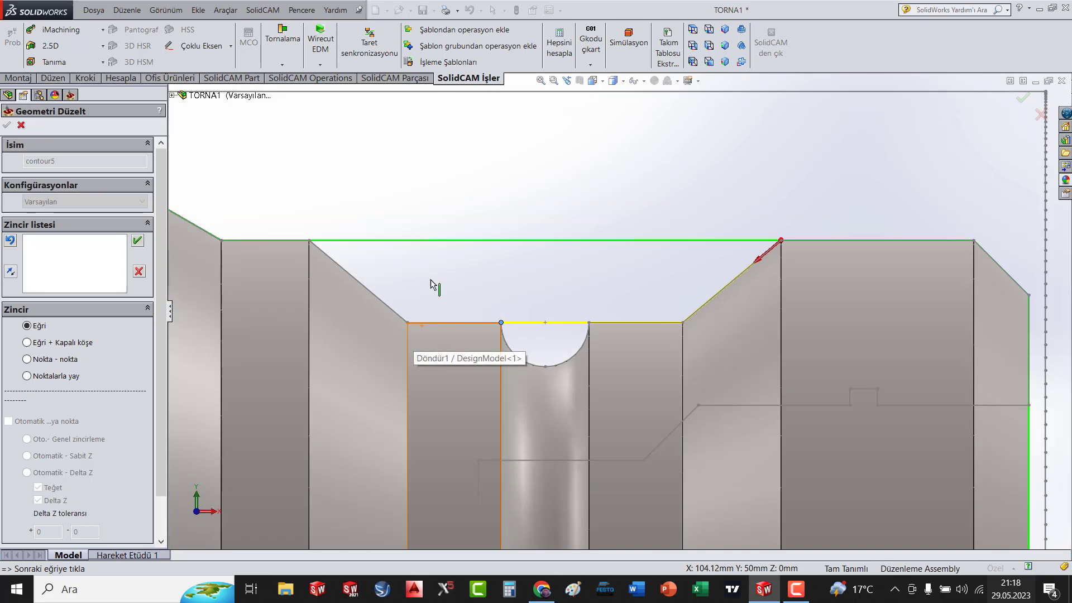
{"action": "left_click", "coordinate": [461, 322]}
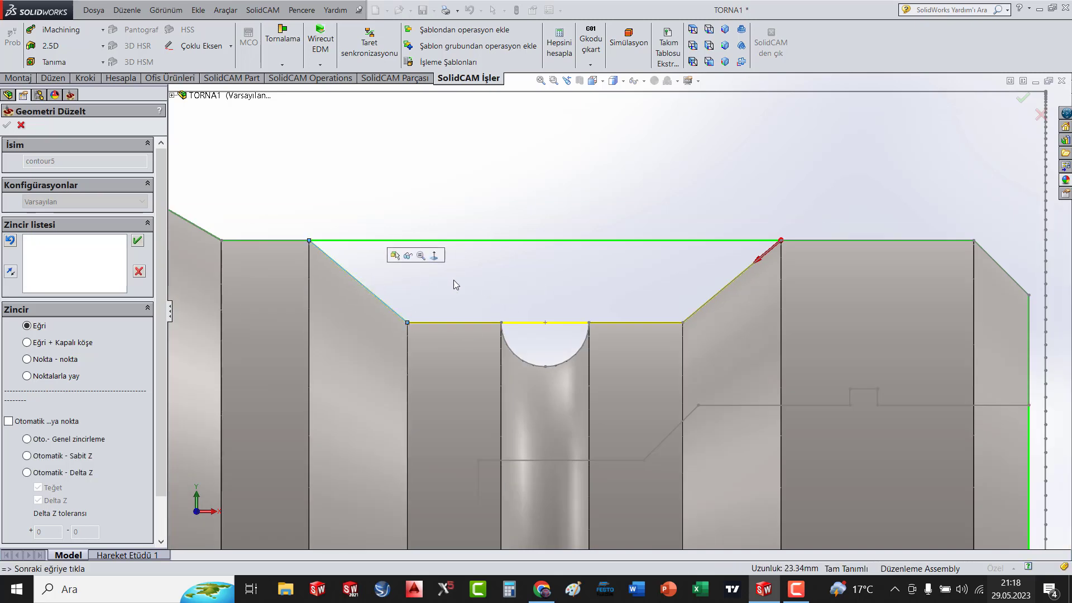
Add the left diagonal edge and accept the chain as 1-Zincir.
{"action": "scroll", "coordinate": [373, 262], "scroll_direction": "down", "scroll_amount": 3}
{"action": "scroll", "coordinate": [433, 293], "scroll_direction": "down", "scroll_amount": 1}
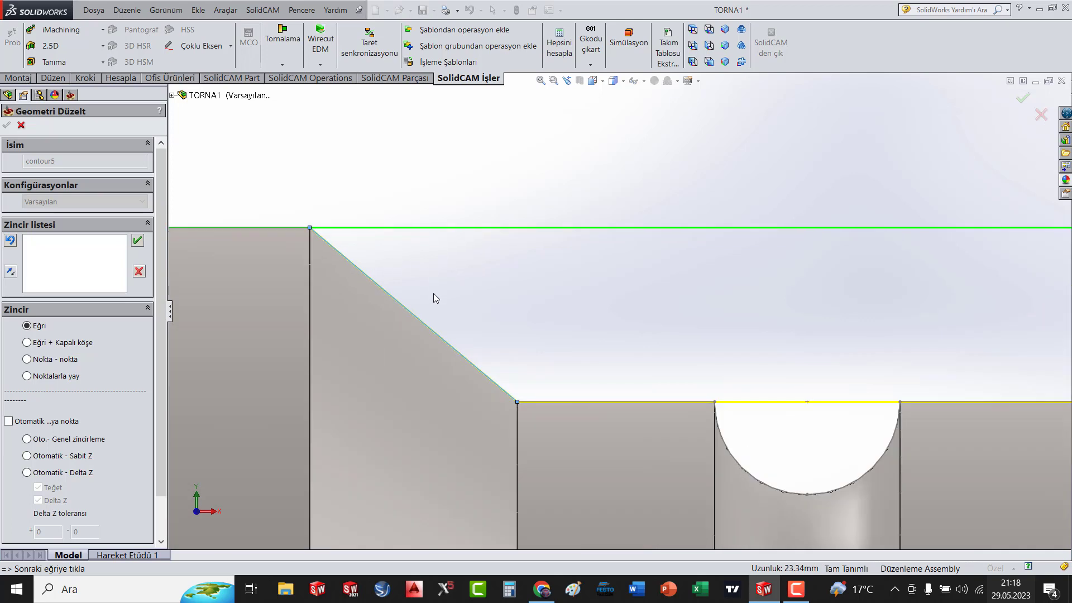
{"action": "left_click", "coordinate": [420, 323]}
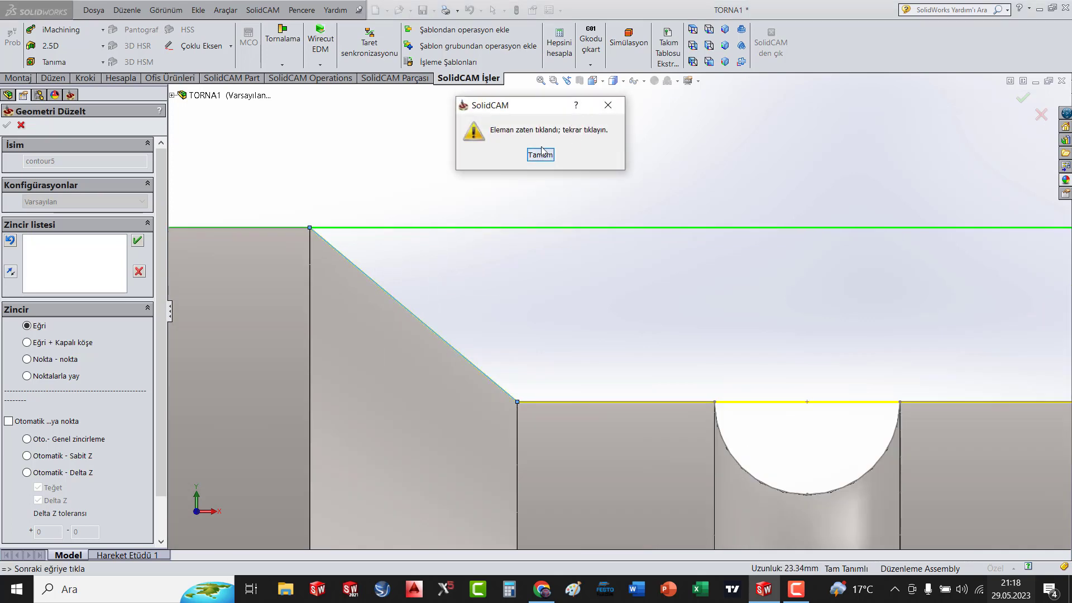
{"action": "left_click", "coordinate": [540, 158]}
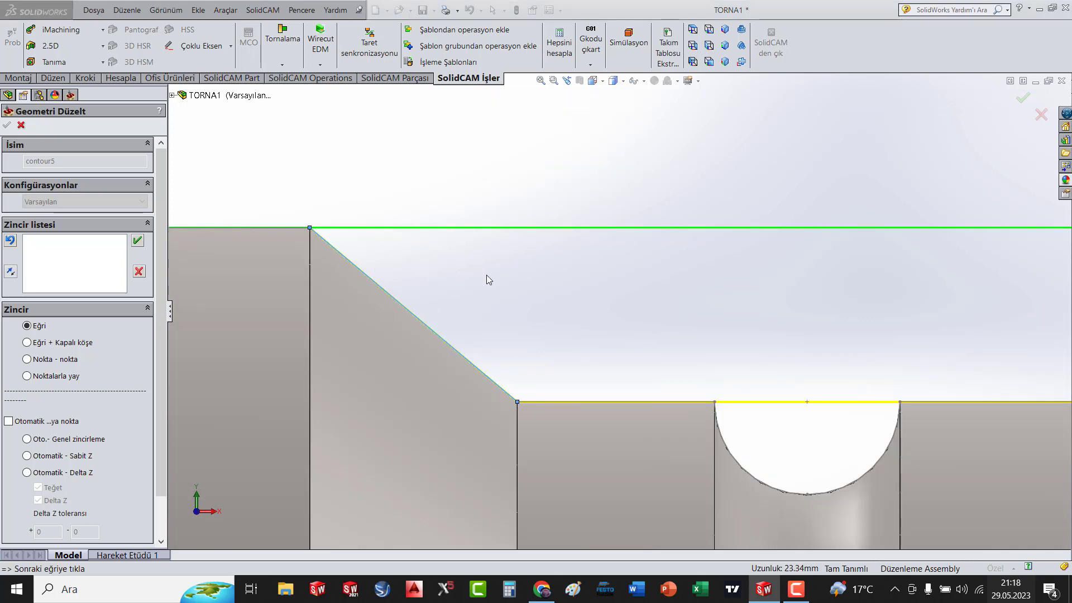
{"action": "left_click", "coordinate": [439, 338]}
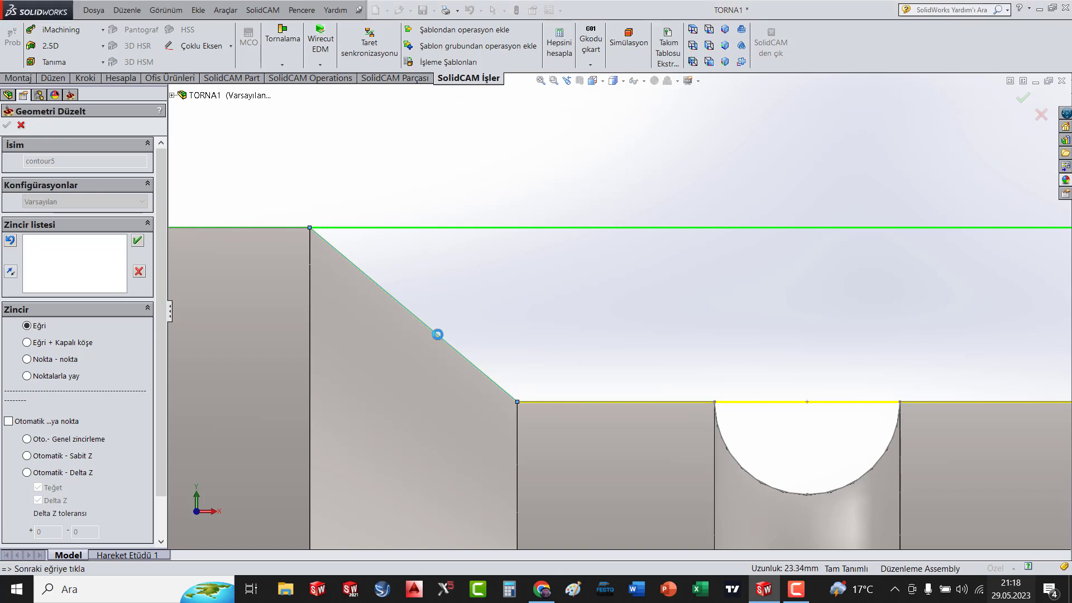
{"action": "left_click", "coordinate": [539, 156]}
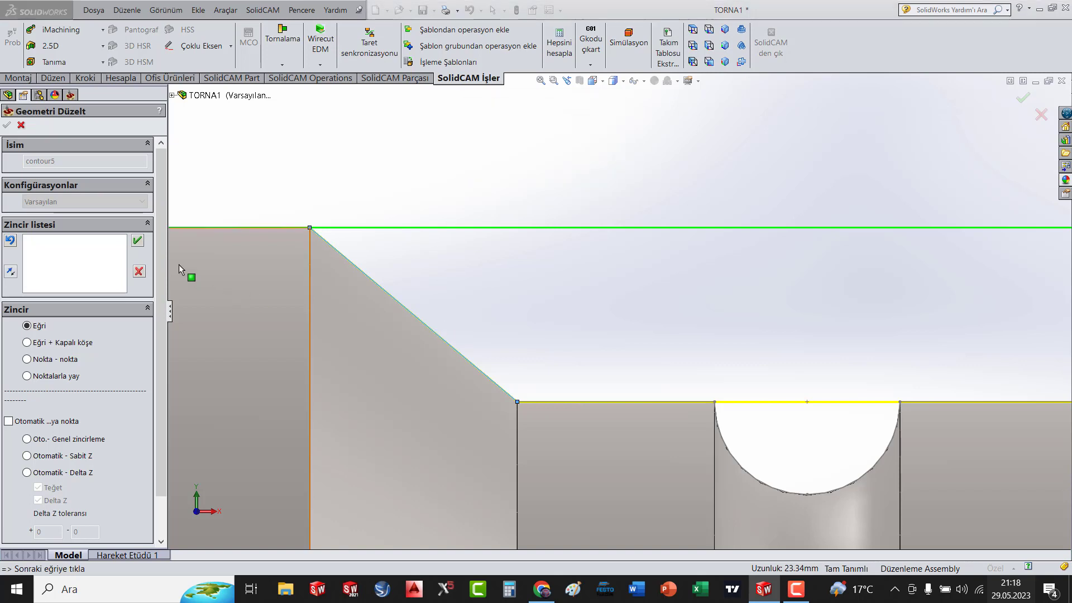
{"action": "left_click", "coordinate": [138, 240]}
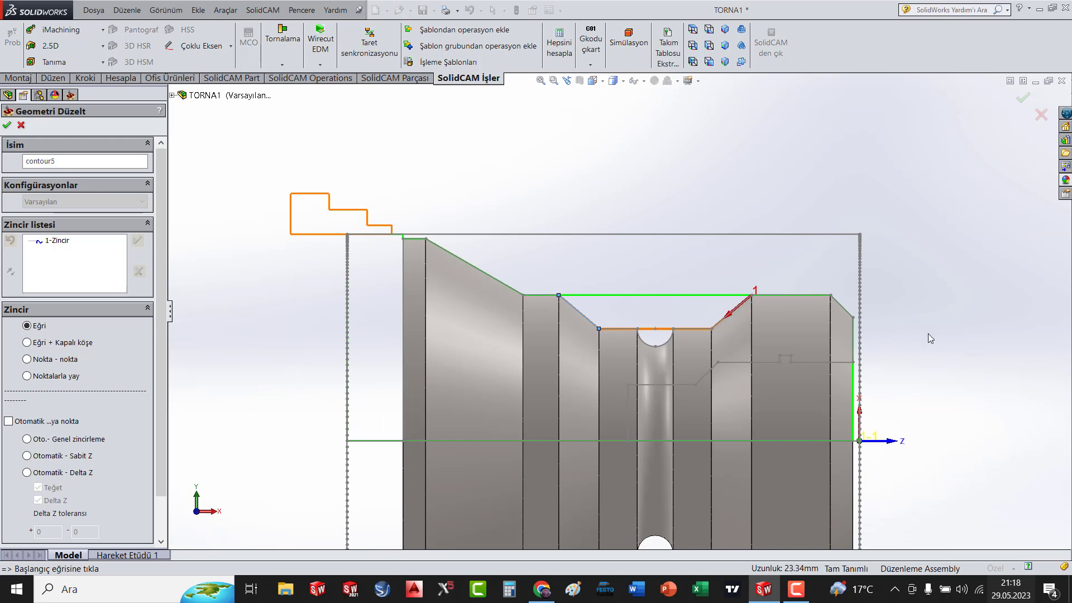
{"action": "scroll", "coordinate": [924, 336], "scroll_direction": "down", "scroll_amount": 2}
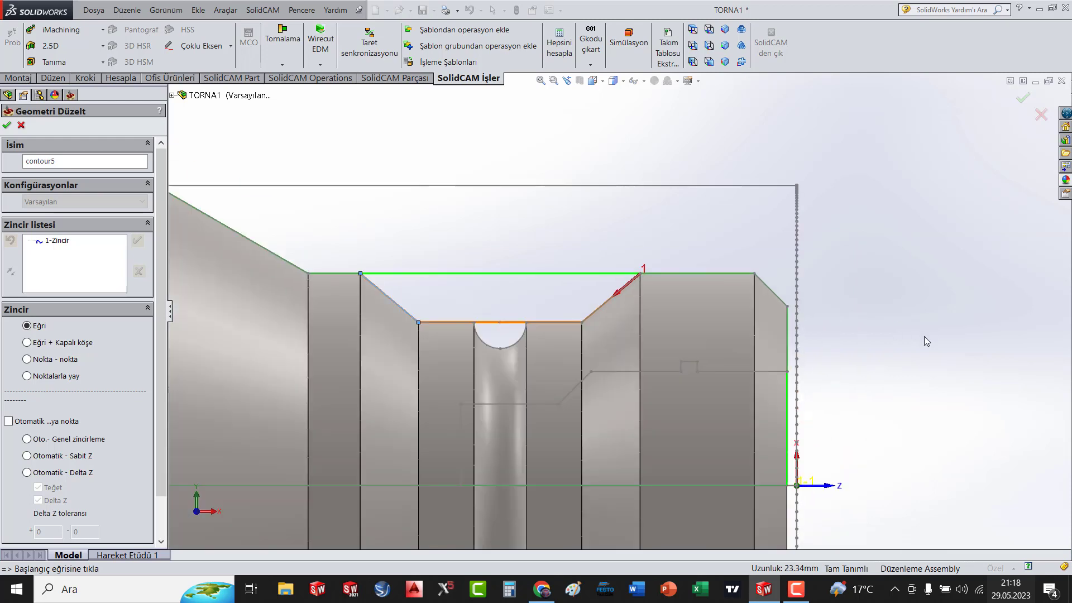
Confirm contour5 as the geometry of grooving operation GR_contour5.
{"action": "left_click", "coordinate": [7, 125]}
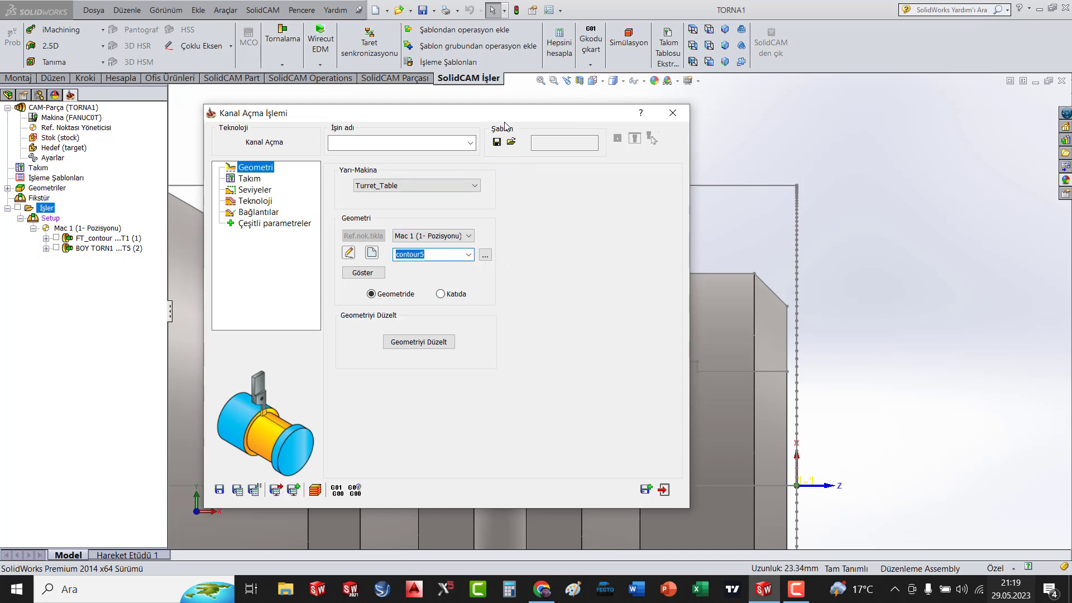
{"action": "left_click_drag", "start_coordinate": [506, 119], "coordinate": [513, 92]}
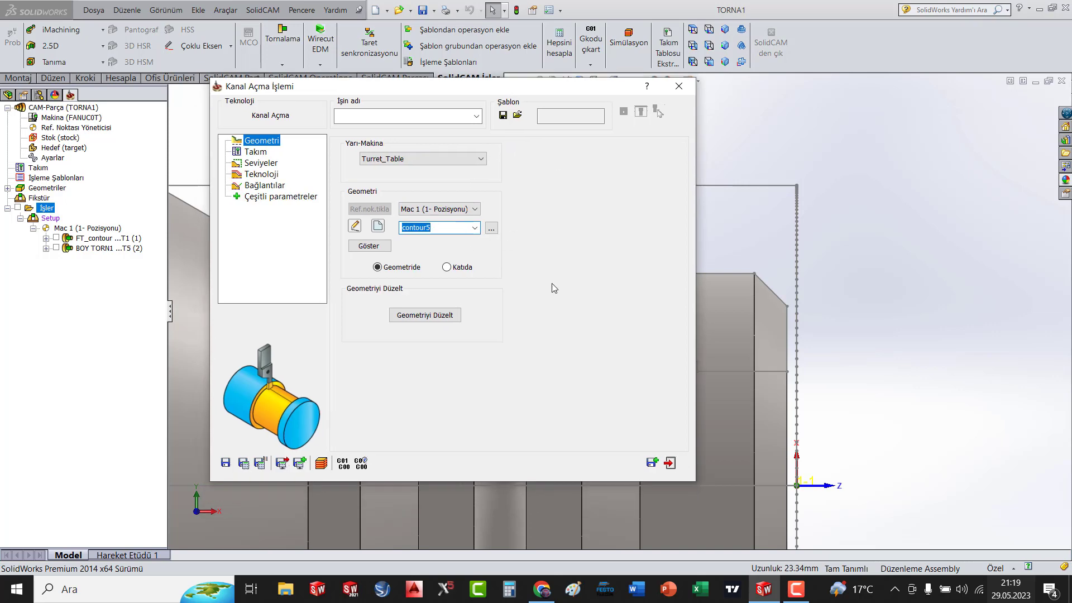
{"action": "left_click", "coordinate": [441, 322]}
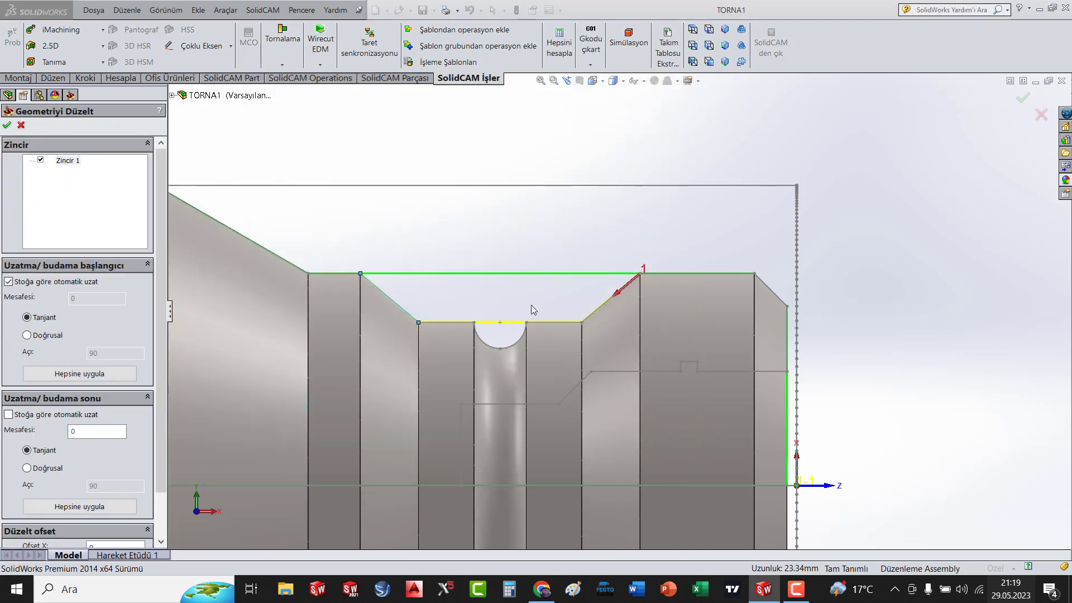
{"action": "scroll", "coordinate": [625, 302], "scroll_direction": "down", "scroll_amount": 2}
{"action": "scroll", "coordinate": [647, 280], "scroll_direction": "down", "scroll_amount": 1}
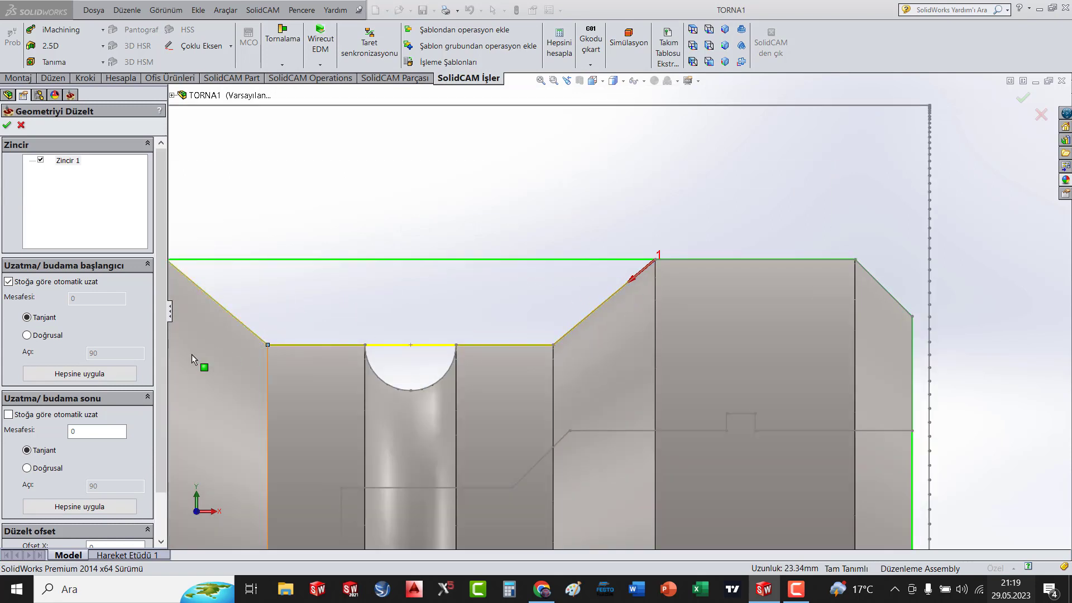
Turn off automatic extension to stock and set both extension distances to 1.
{"action": "left_click", "coordinate": [15, 287]}
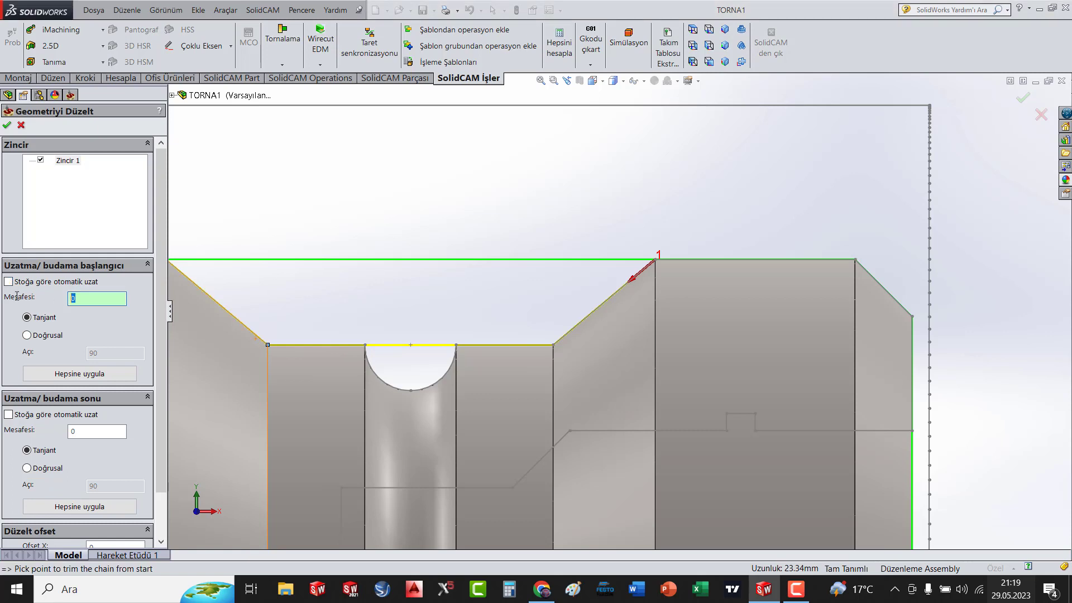
{"action": "type", "text": "1"}
{"action": "left_click", "coordinate": [96, 431]}
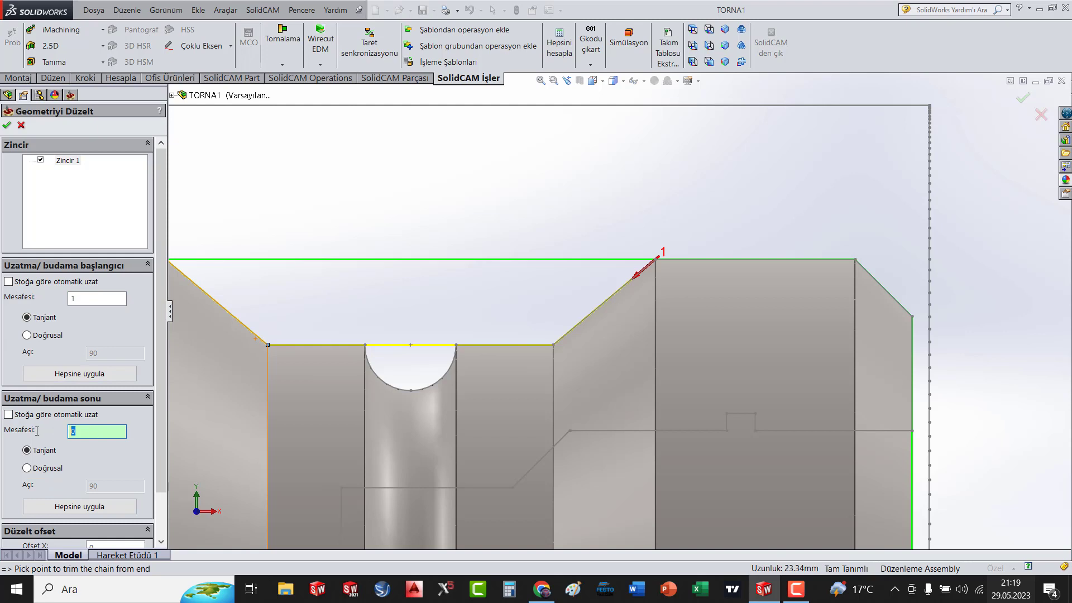
{"action": "type", "text": "1"}
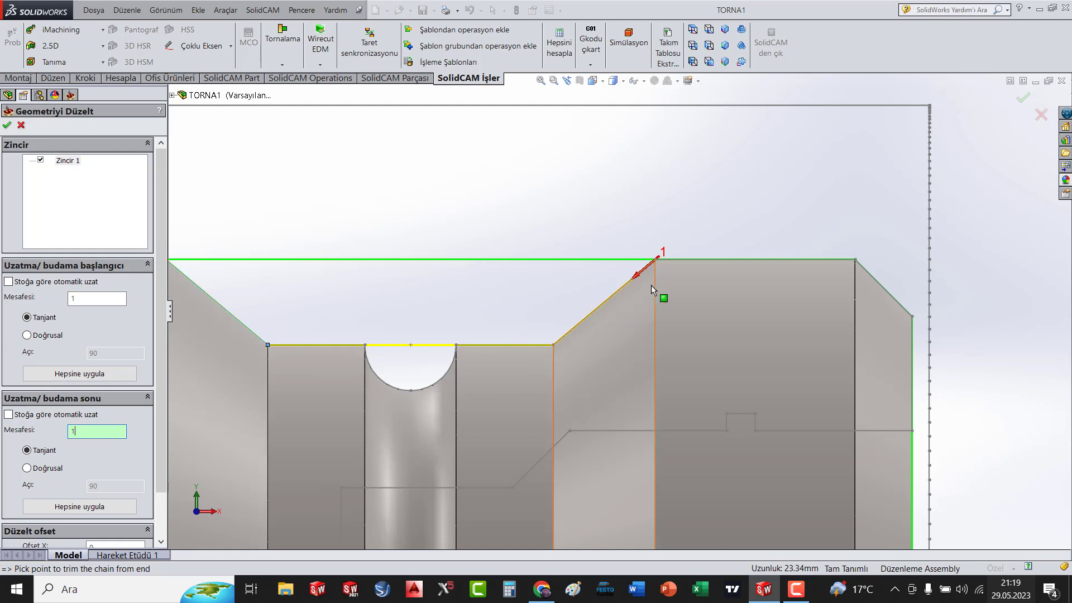
{"action": "scroll", "coordinate": [652, 284], "scroll_direction": "down", "scroll_amount": 1}
{"action": "scroll", "coordinate": [681, 270], "scroll_direction": "down", "scroll_amount": 1}
{"action": "scroll", "coordinate": [669, 287], "scroll_direction": "down", "scroll_amount": 1}
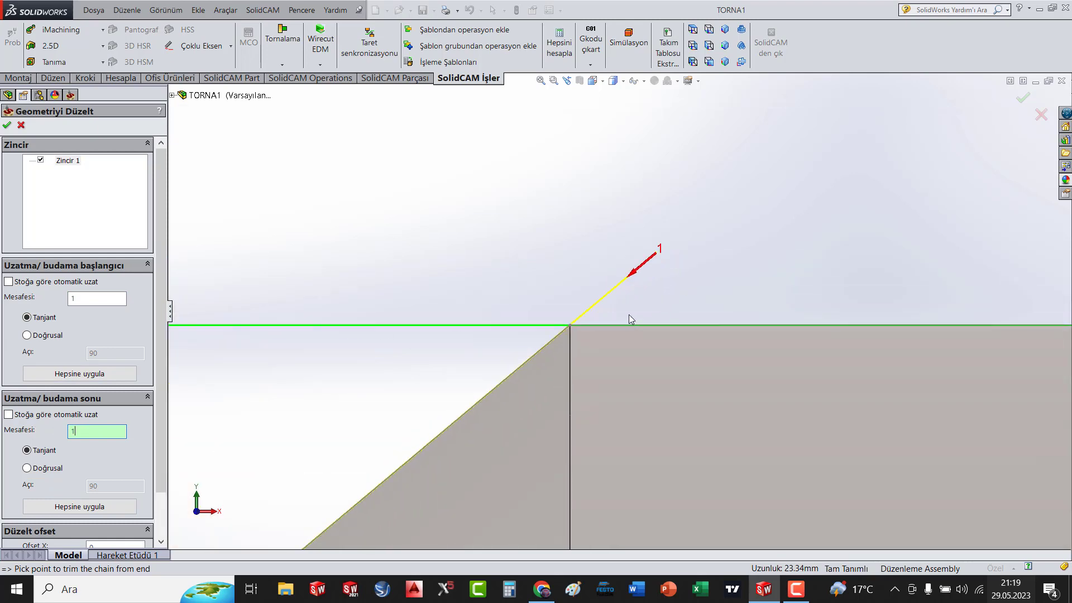
{"action": "scroll", "coordinate": [629, 313], "scroll_direction": "down", "scroll_amount": 1}
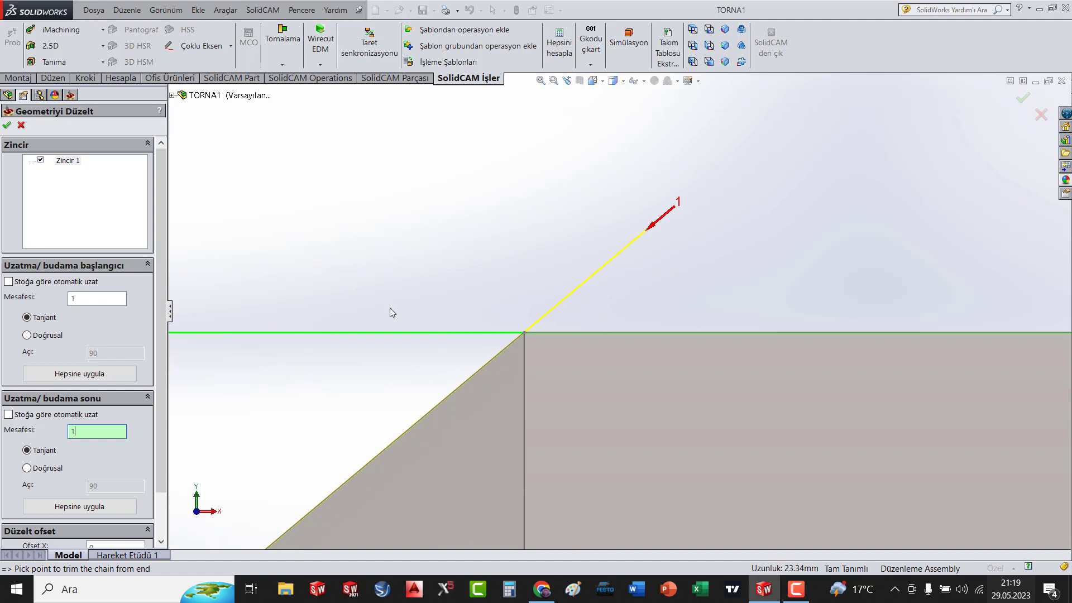
{"action": "scroll", "coordinate": [634, 298], "scroll_direction": "up", "scroll_amount": 1}
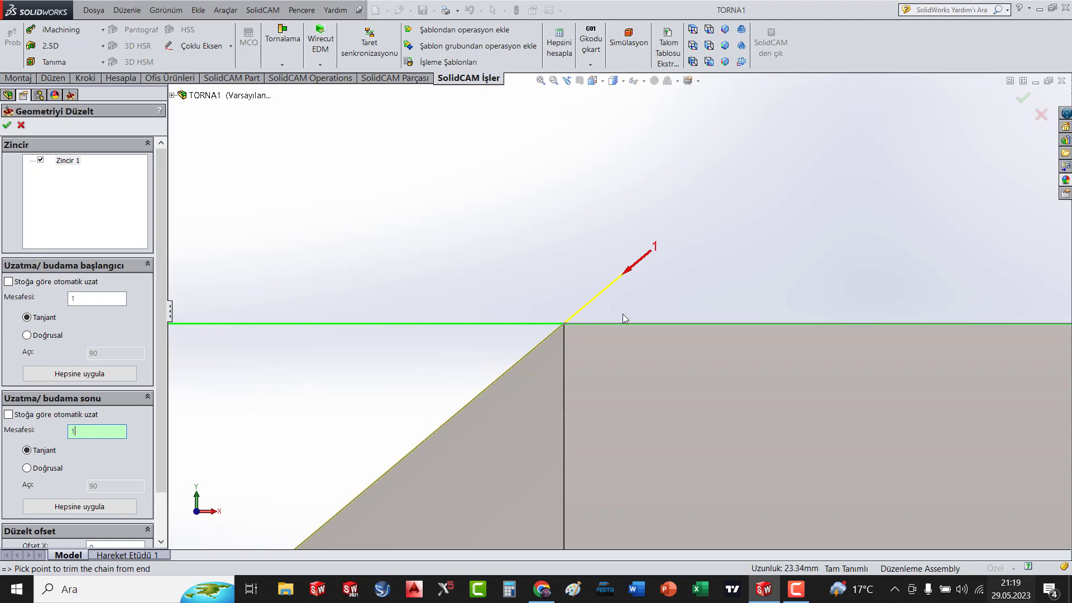
Make the chain-start extension a straight (Doğrusal) line at 50°.
{"action": "left_click", "coordinate": [27, 335]}
{"action": "key", "text": "Tab"}
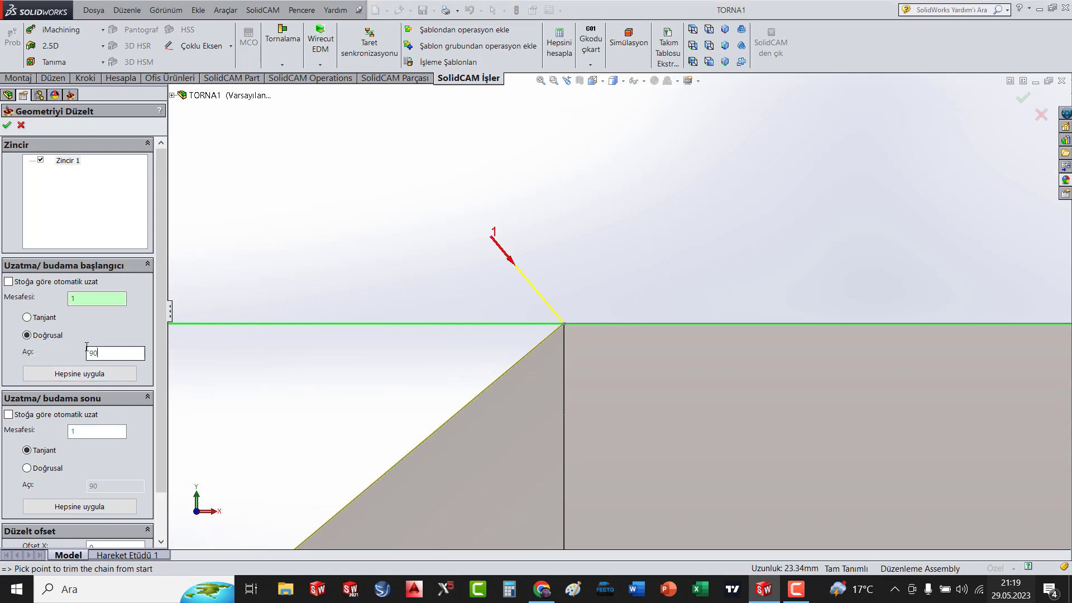
{"action": "type", "text": "60"}
{"action": "left_click", "coordinate": [96, 301]}
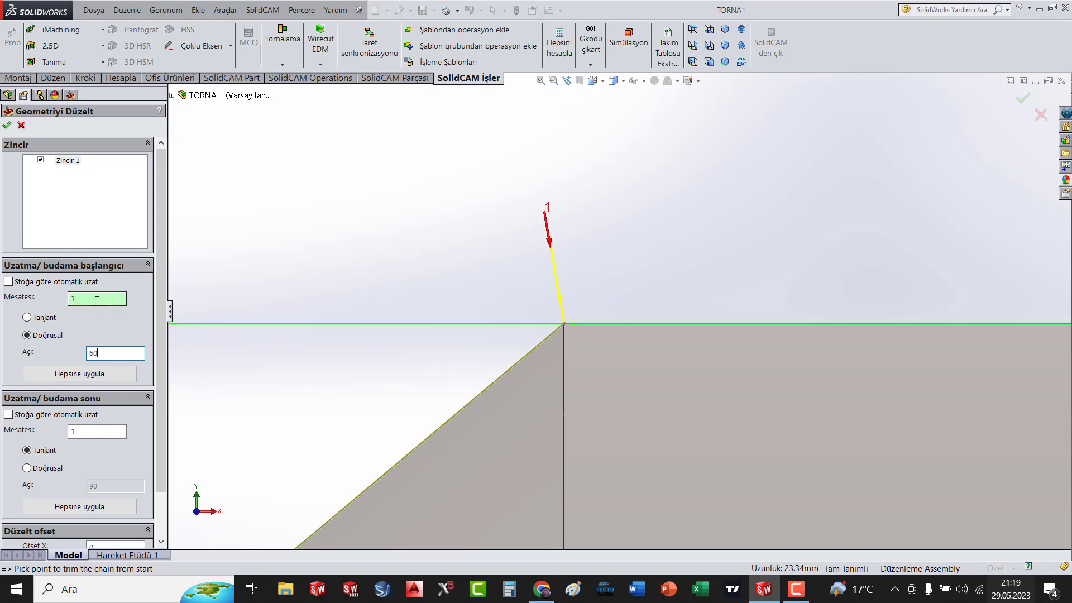
{"action": "left_click", "coordinate": [110, 348]}
{"action": "type", "text": "45"}
{"action": "left_click_drag", "start_coordinate": [114, 353], "coordinate": [66, 347]}
{"action": "type", "text": "5"}
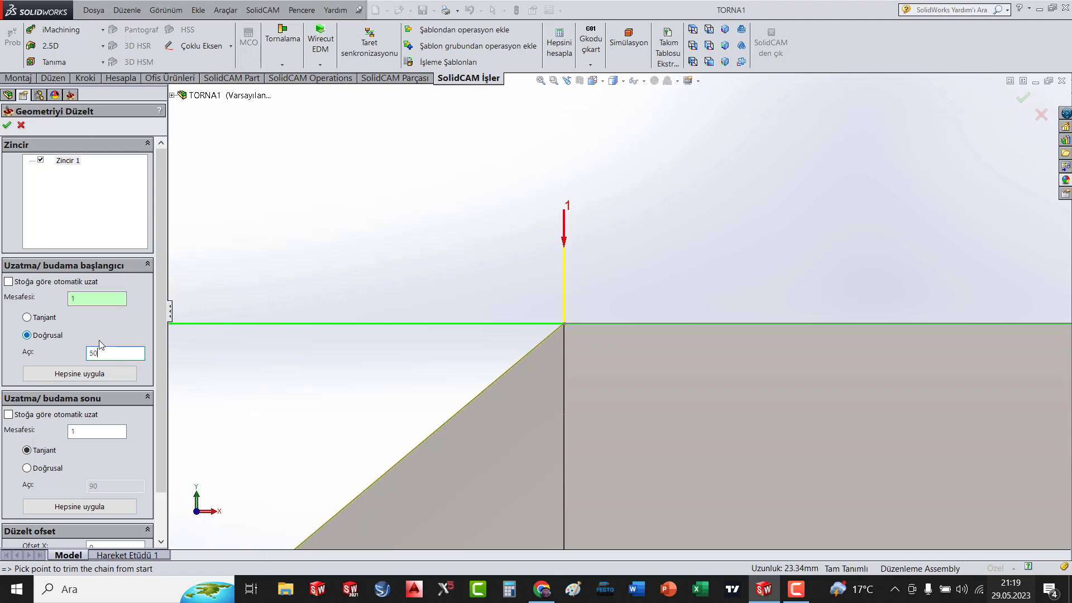
Make the chain-end extension a straight line at 50° and accept the chain edits.
{"action": "scroll", "coordinate": [163, 371], "scroll_direction": "down", "scroll_amount": 2}
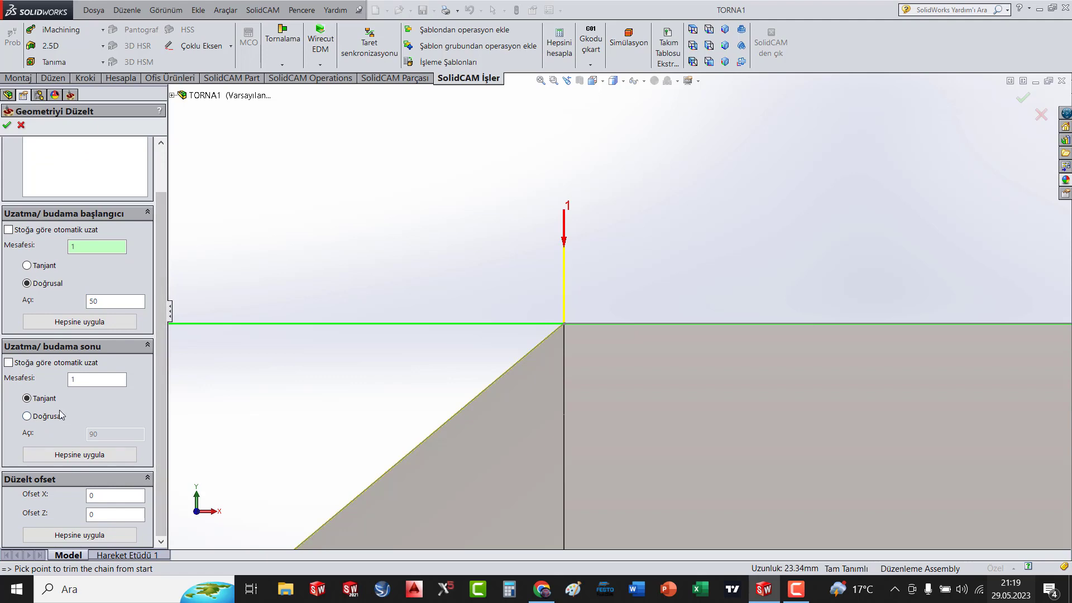
{"action": "left_click", "coordinate": [40, 417]}
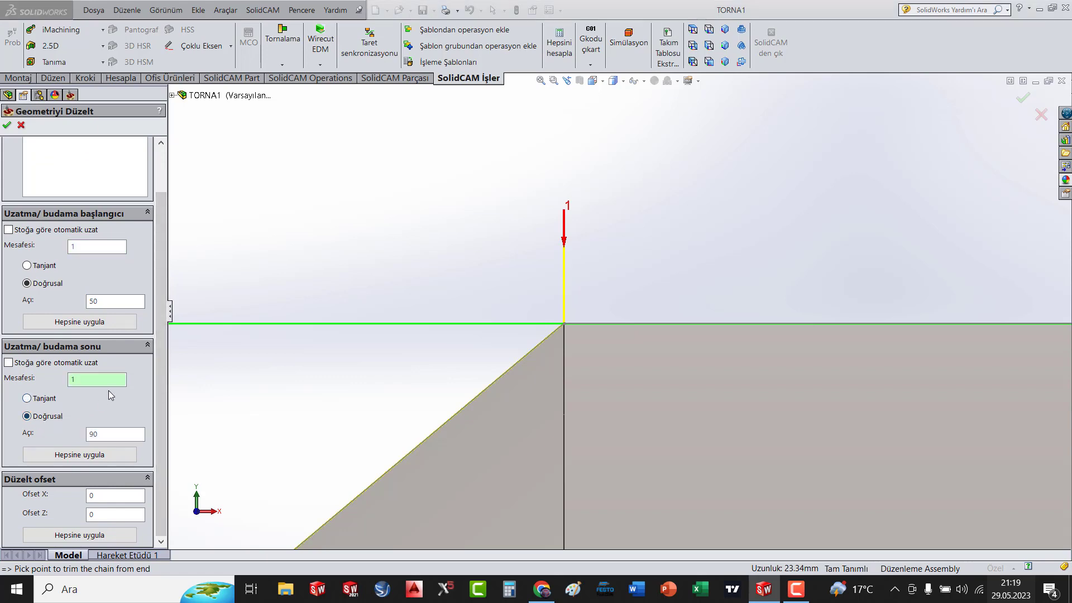
{"action": "double_click", "coordinate": [105, 437]}
{"action": "type", "text": "50"}
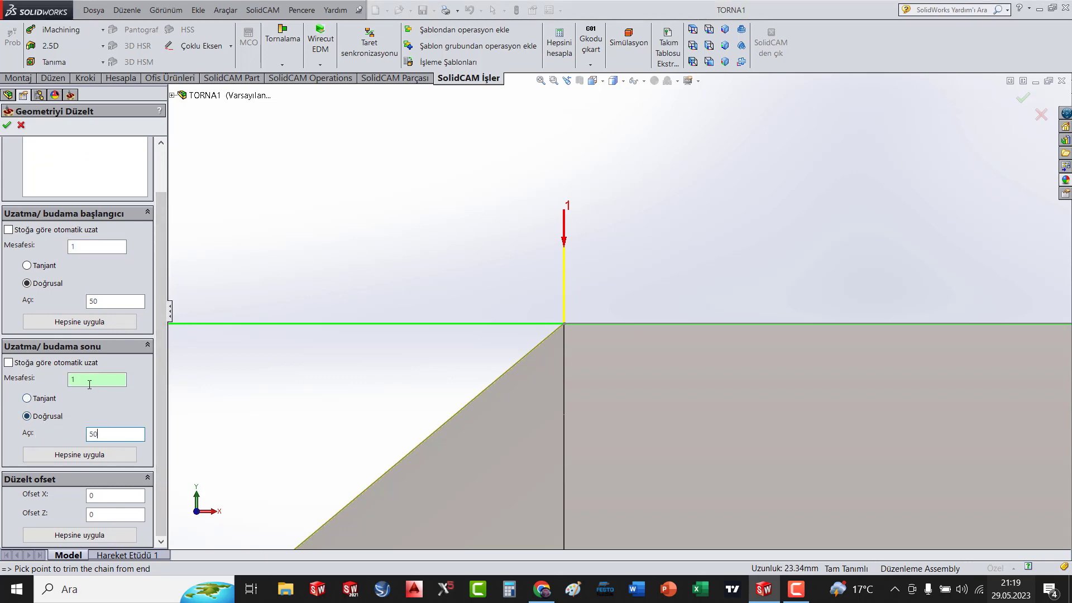
{"action": "left_click", "coordinate": [89, 384]}
{"action": "scroll", "coordinate": [555, 366], "scroll_direction": "up", "scroll_amount": 2}
{"action": "scroll", "coordinate": [575, 340], "scroll_direction": "up", "scroll_amount": 2}
{"action": "scroll", "coordinate": [628, 333], "scroll_direction": "up", "scroll_amount": 2}
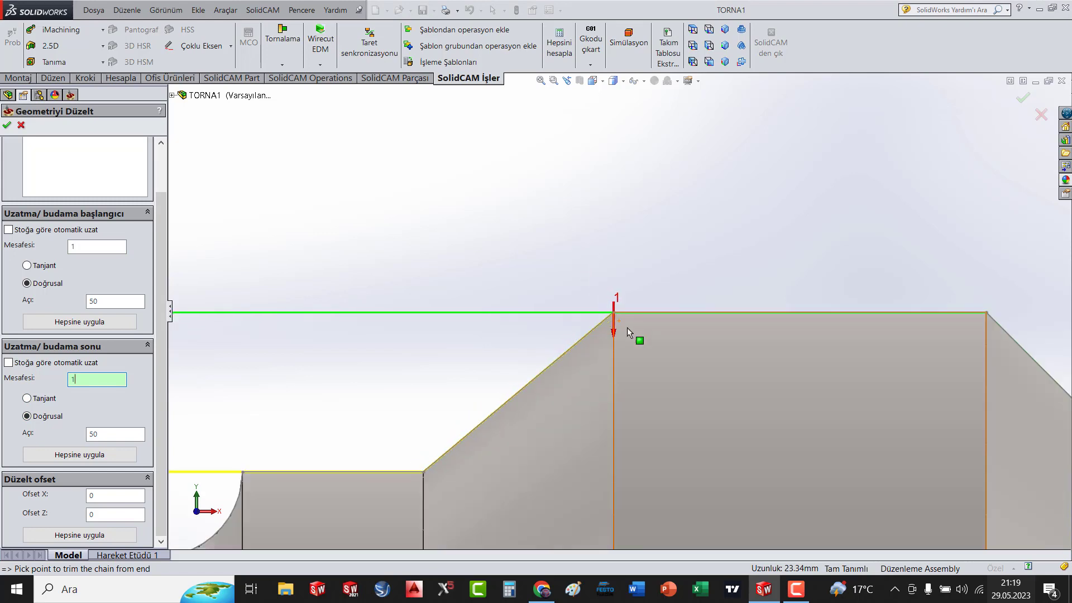
{"action": "scroll", "coordinate": [471, 357], "scroll_direction": "up", "scroll_amount": 2}
{"action": "scroll", "coordinate": [255, 306], "scroll_direction": "up", "scroll_amount": 2}
{"action": "scroll", "coordinate": [452, 325], "scroll_direction": "down", "scroll_amount": 2}
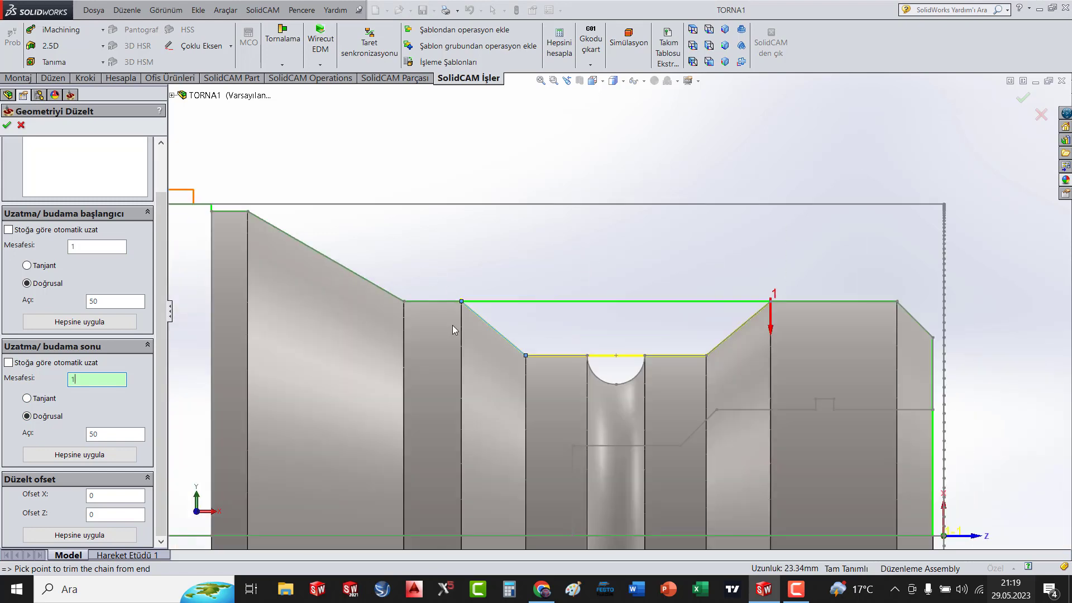
{"action": "scroll", "coordinate": [515, 296], "scroll_direction": "down", "scroll_amount": 2}
{"action": "scroll", "coordinate": [591, 299], "scroll_direction": "down", "scroll_amount": 1}
{"action": "scroll", "coordinate": [526, 304], "scroll_direction": "down", "scroll_amount": 2}
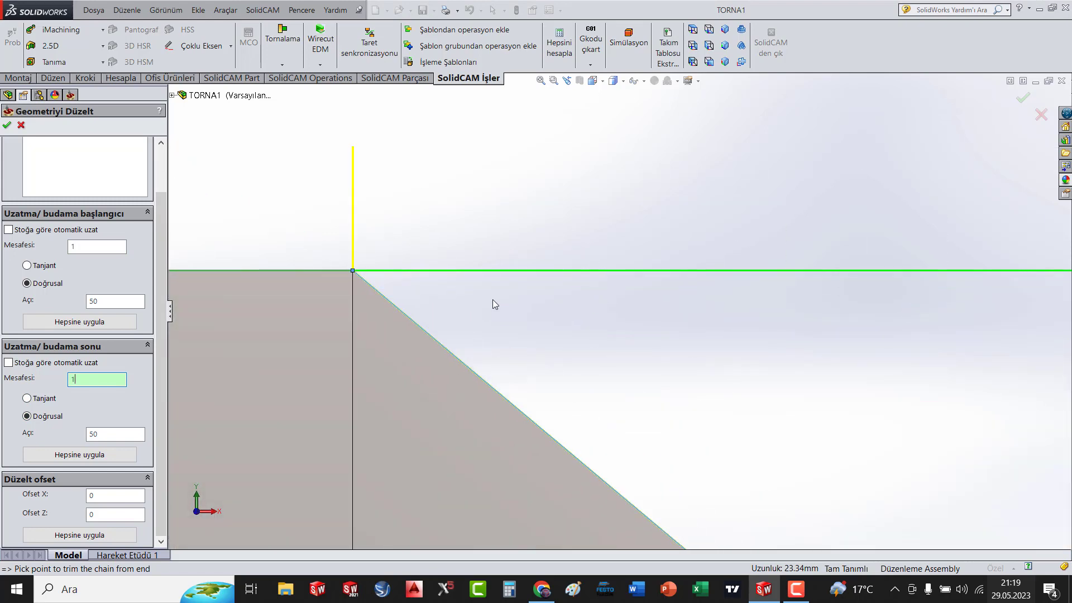
{"action": "scroll", "coordinate": [492, 299], "scroll_direction": "up", "scroll_amount": 1}
{"action": "scroll", "coordinate": [492, 299], "scroll_direction": "up", "scroll_amount": 2}
{"action": "scroll", "coordinate": [823, 331], "scroll_direction": "down", "scroll_amount": 3}
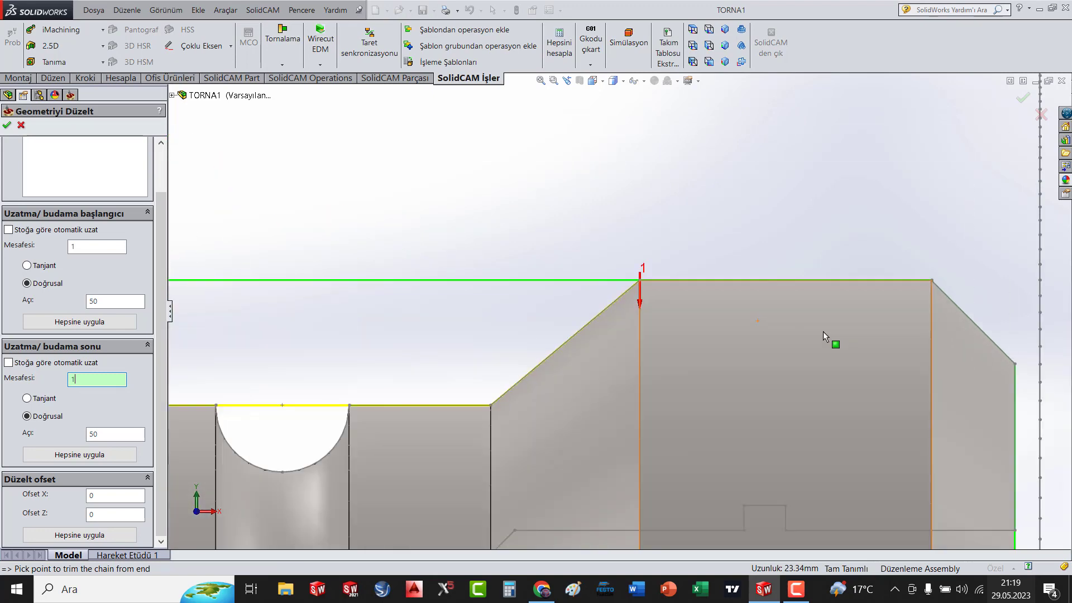
{"action": "scroll", "coordinate": [700, 290], "scroll_direction": "down", "scroll_amount": 2}
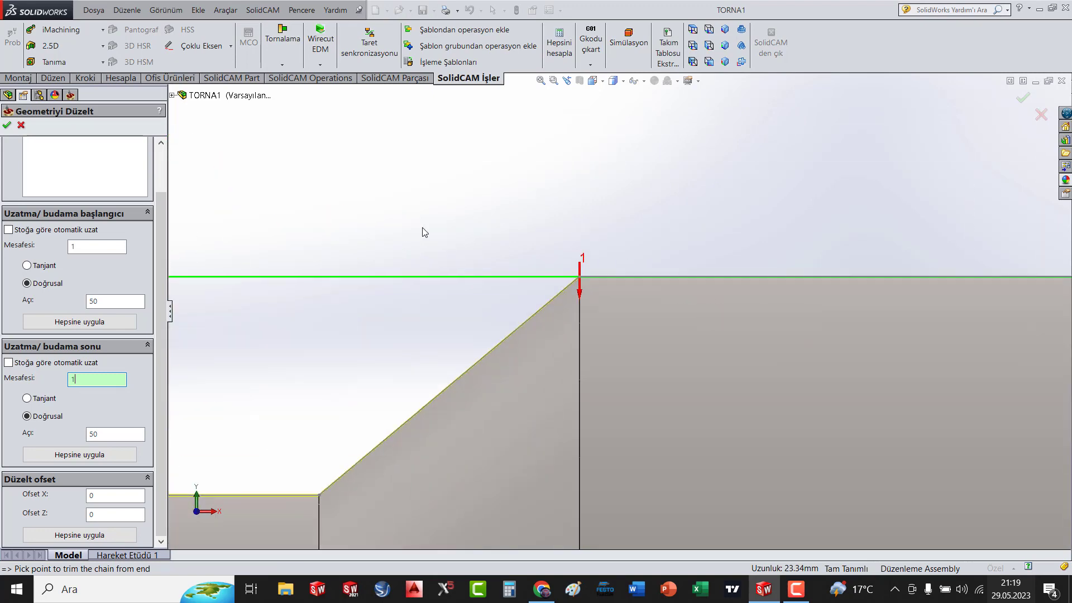
{"action": "left_click", "coordinate": [7, 126]}
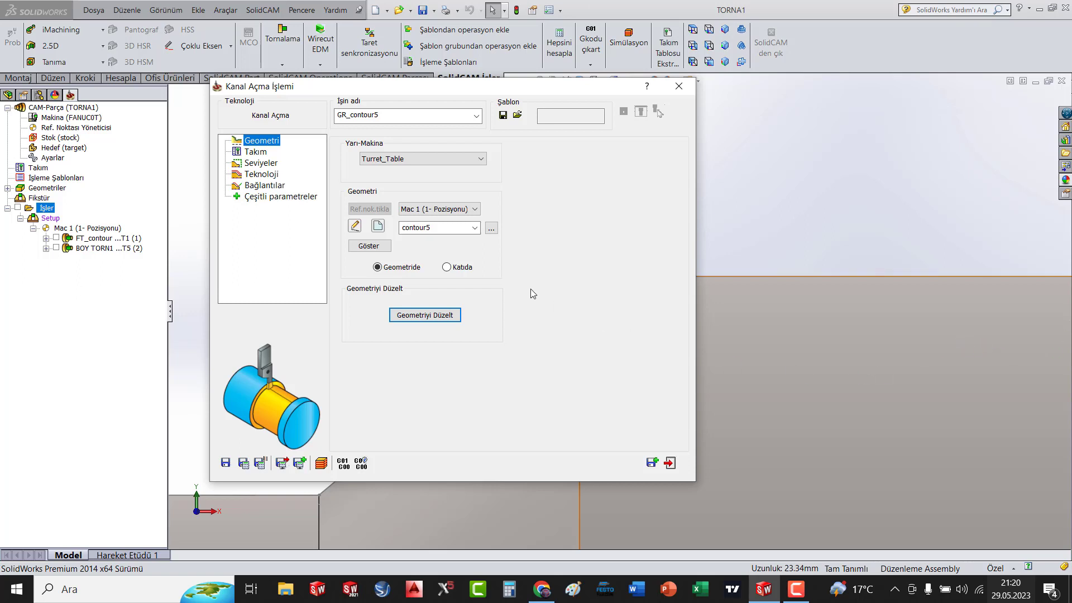
Bring up GR_contour5's turret tool list, showing tools 1, 3, 5 and 6.
{"action": "left_click", "coordinate": [255, 154]}
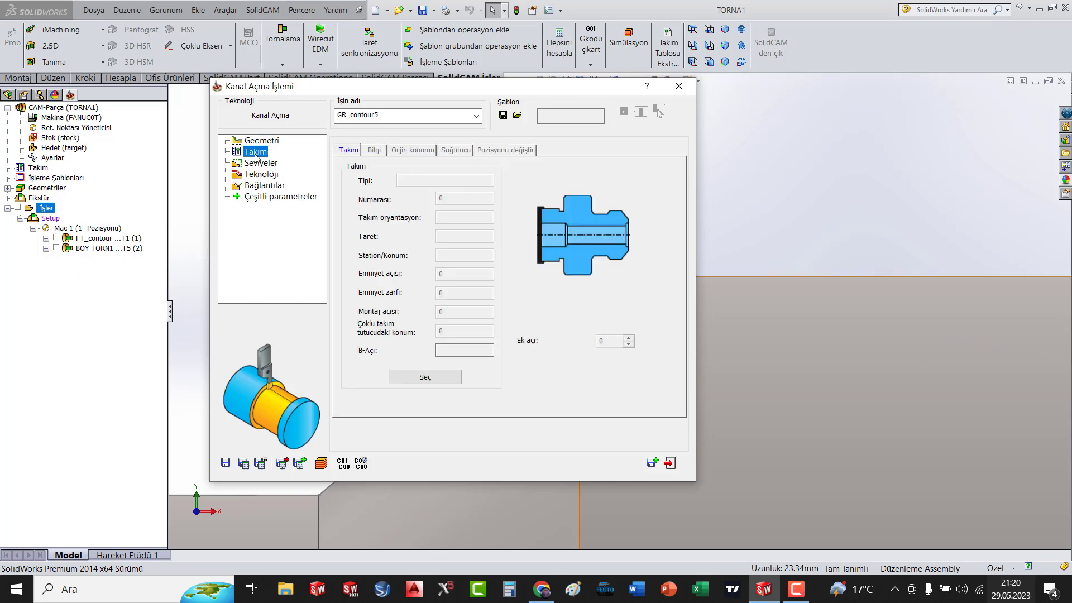
{"action": "left_click", "coordinate": [439, 381]}
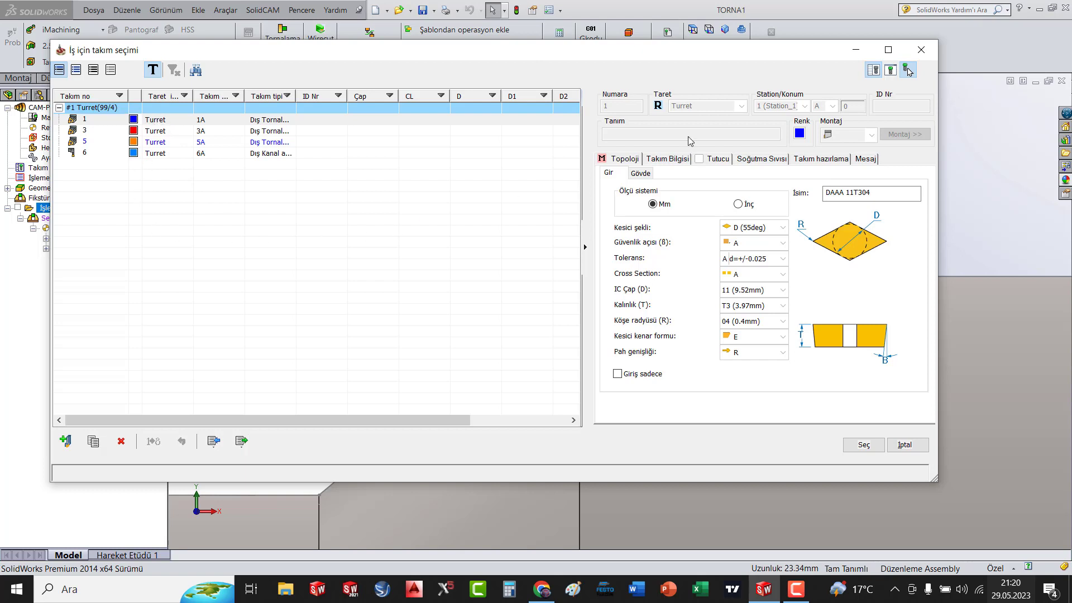
Delete tool 6 and add a new Dış Kanal açma grooving tool 2 at station 2A.
{"action": "left_click_drag", "start_coordinate": [751, 59], "coordinate": [761, 67]}
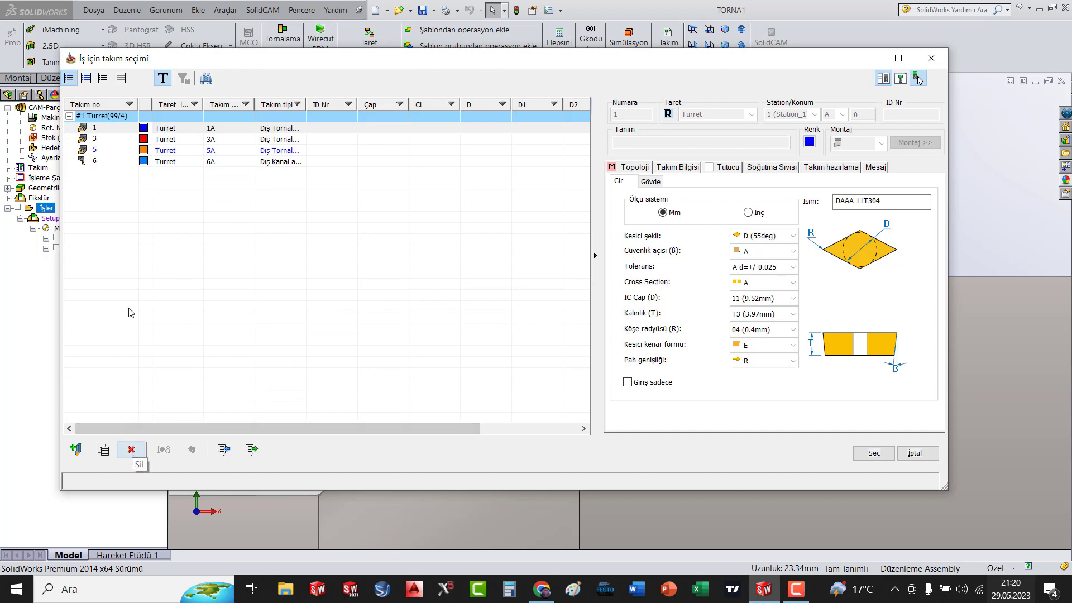
{"action": "left_click", "coordinate": [174, 163]}
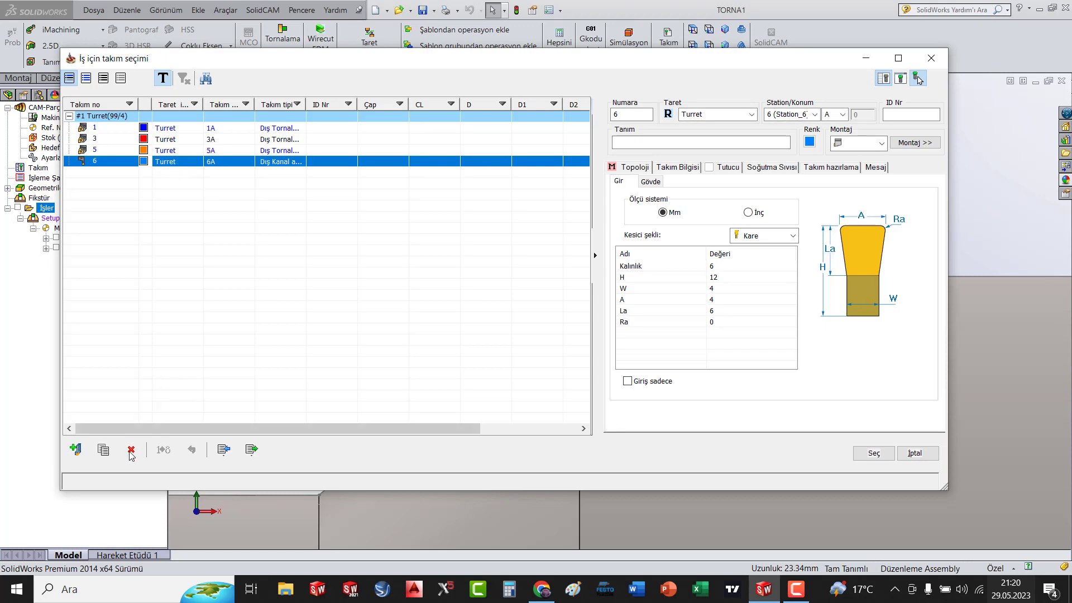
{"action": "left_click", "coordinate": [131, 451]}
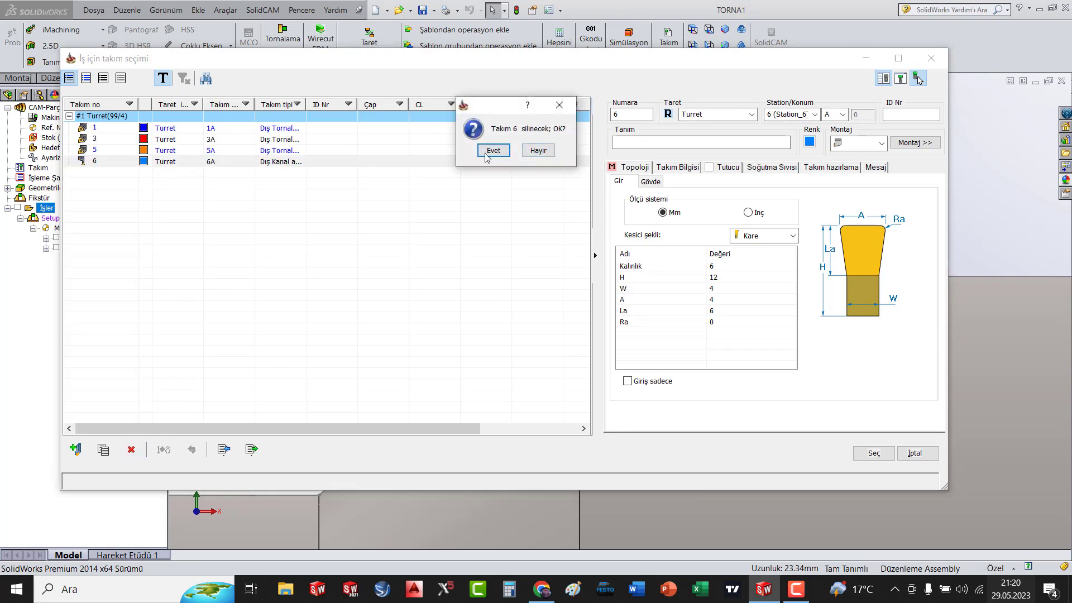
{"action": "left_click", "coordinate": [492, 151]}
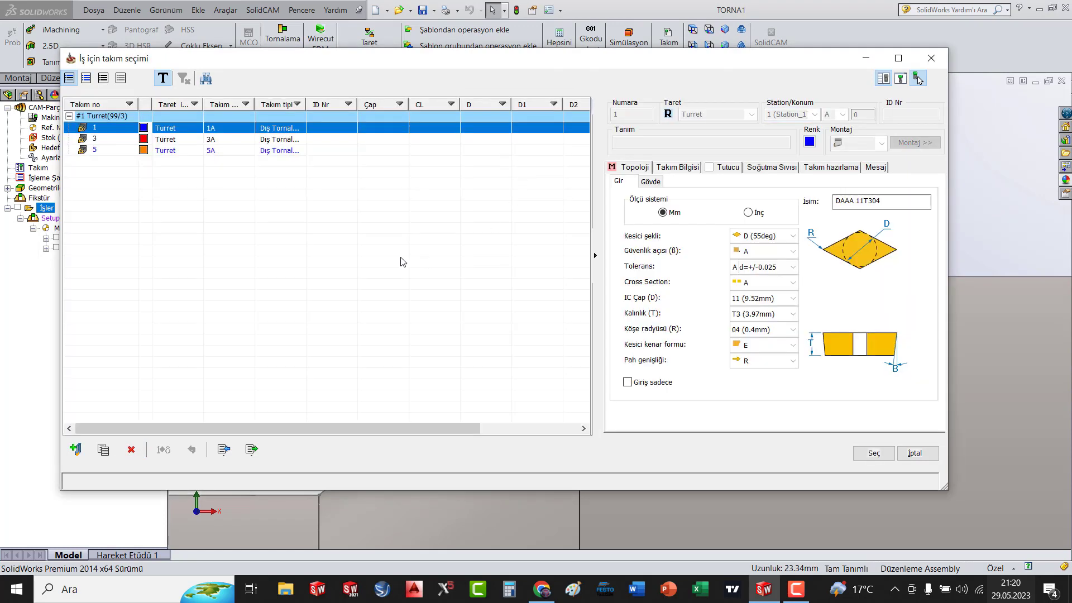
{"action": "left_click", "coordinate": [76, 452]}
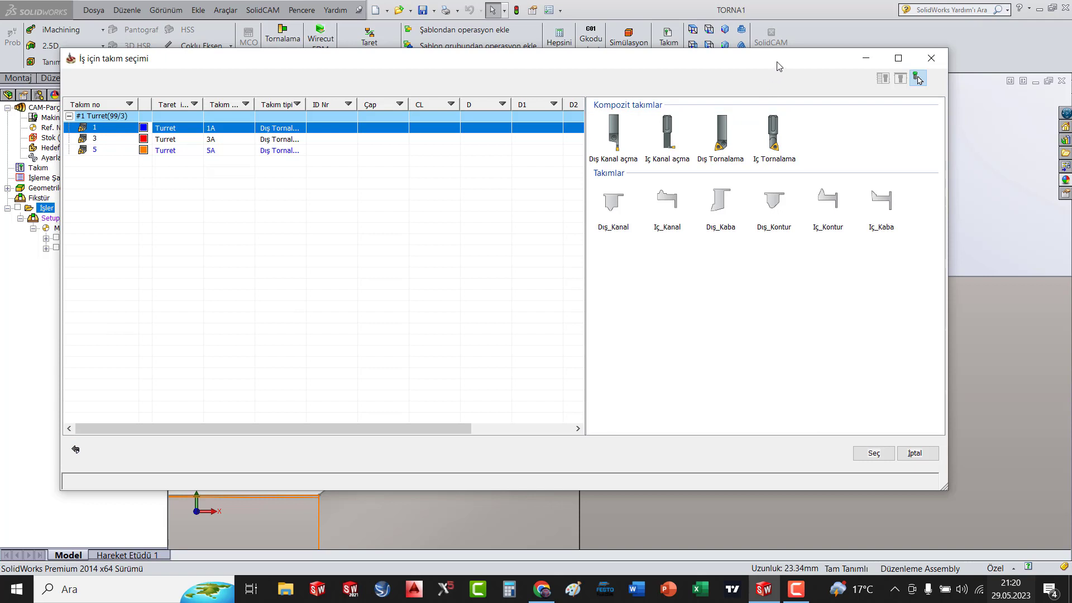
{"action": "left_click_drag", "start_coordinate": [784, 62], "coordinate": [791, 65]}
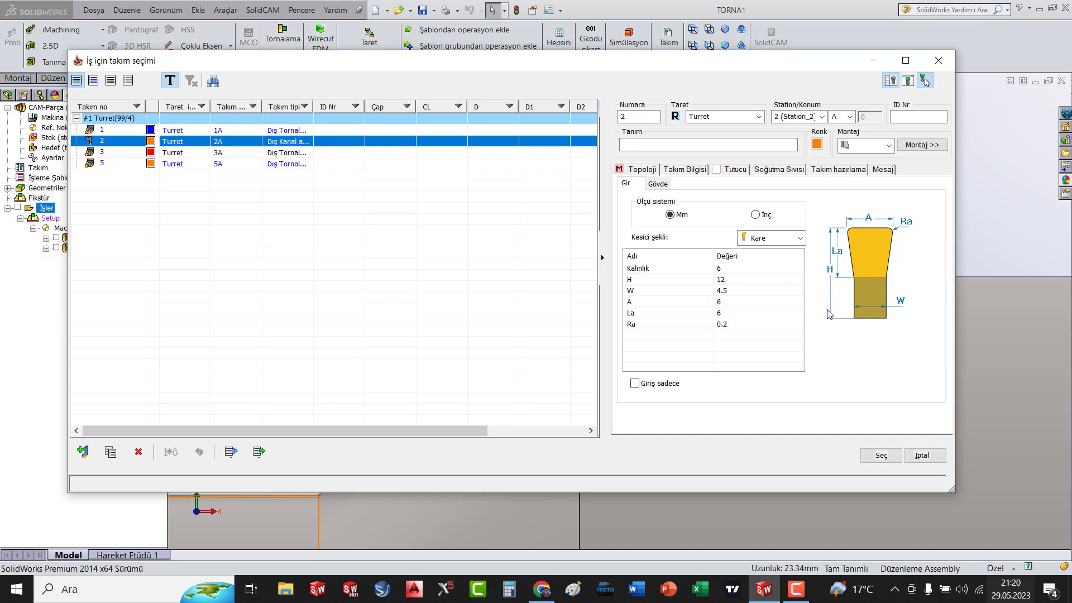
Set the grooving insert thickness to 5 and width W to 4.
{"action": "left_click", "coordinate": [732, 269]}
{"action": "type", "text": "5"}
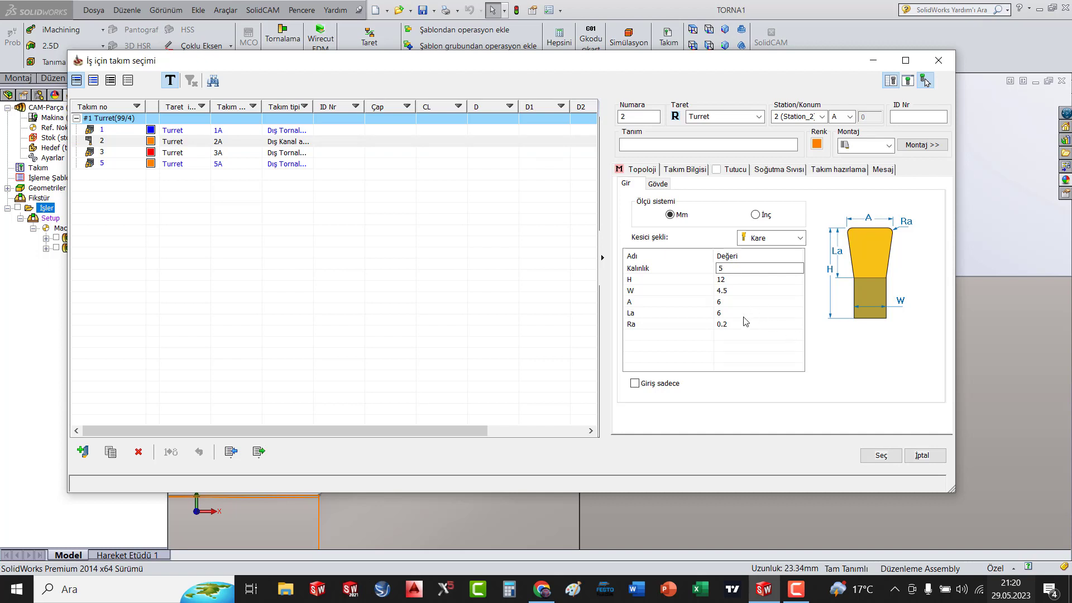
{"action": "left_click", "coordinate": [735, 296]}
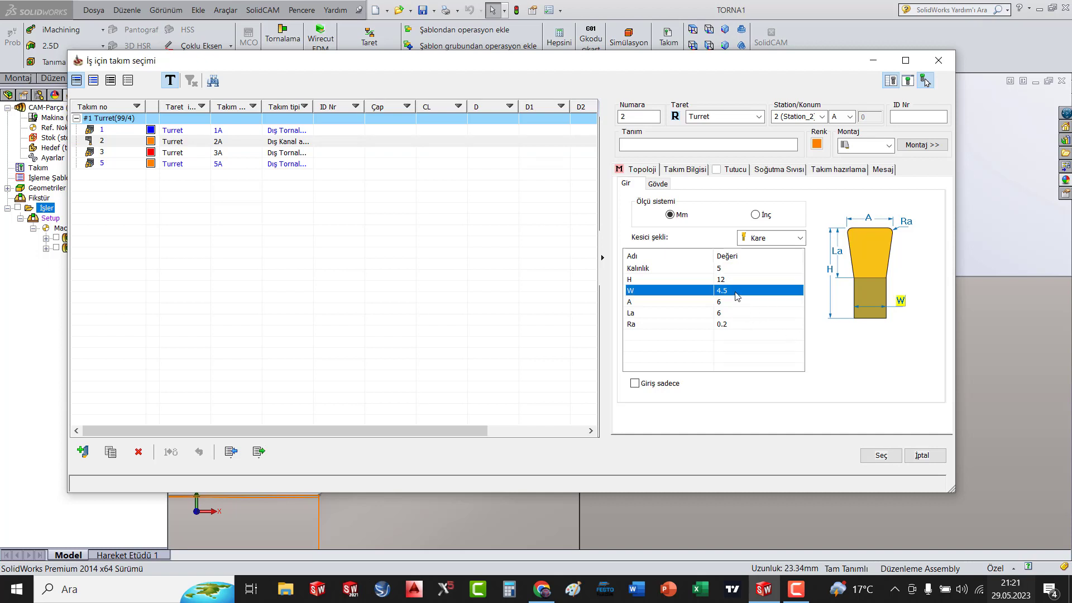
{"action": "left_click", "coordinate": [736, 296]}
{"action": "double_click", "coordinate": [736, 296]}
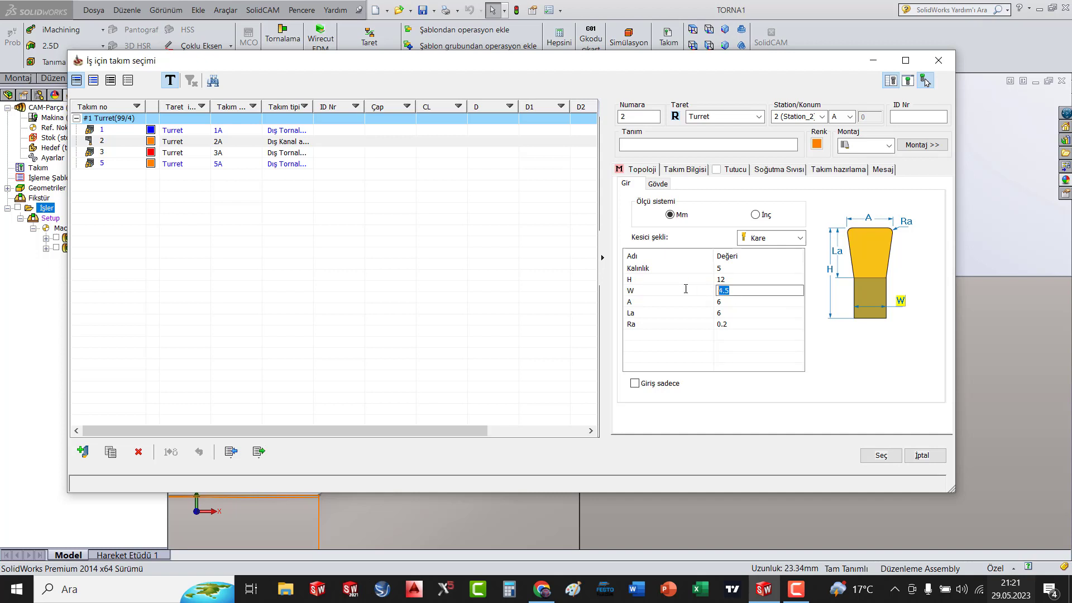
{"action": "type", "text": "4"}
{"action": "left_click", "coordinate": [742, 307]}
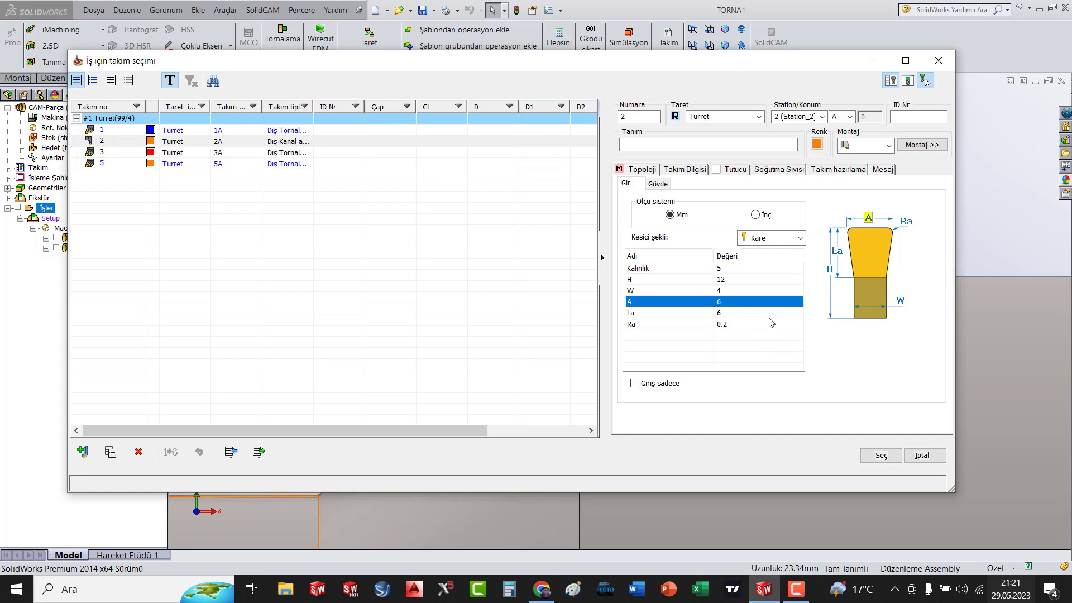
Set the insert corner radius Ra to 0.01, leaving A at 6.
{"action": "left_click", "coordinate": [727, 303]}
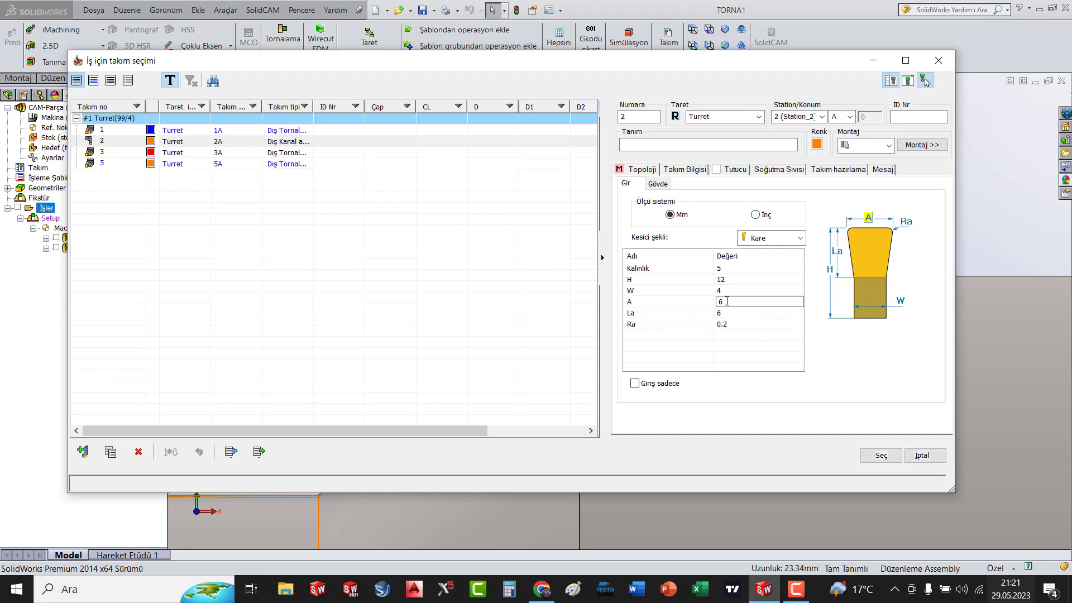
{"action": "double_click", "coordinate": [727, 301]}
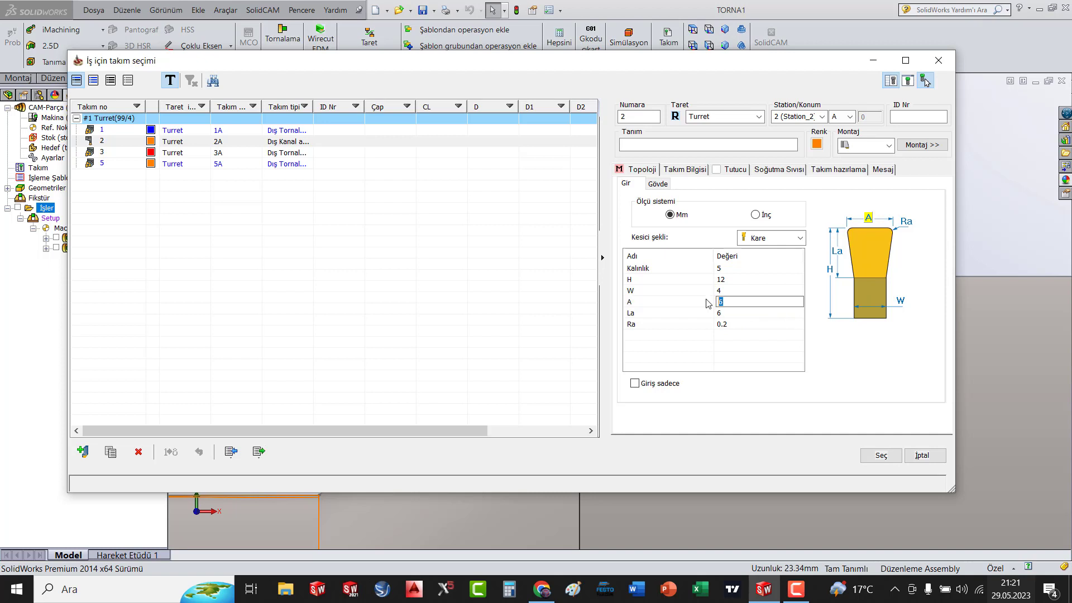
{"action": "left_click", "coordinate": [736, 327]}
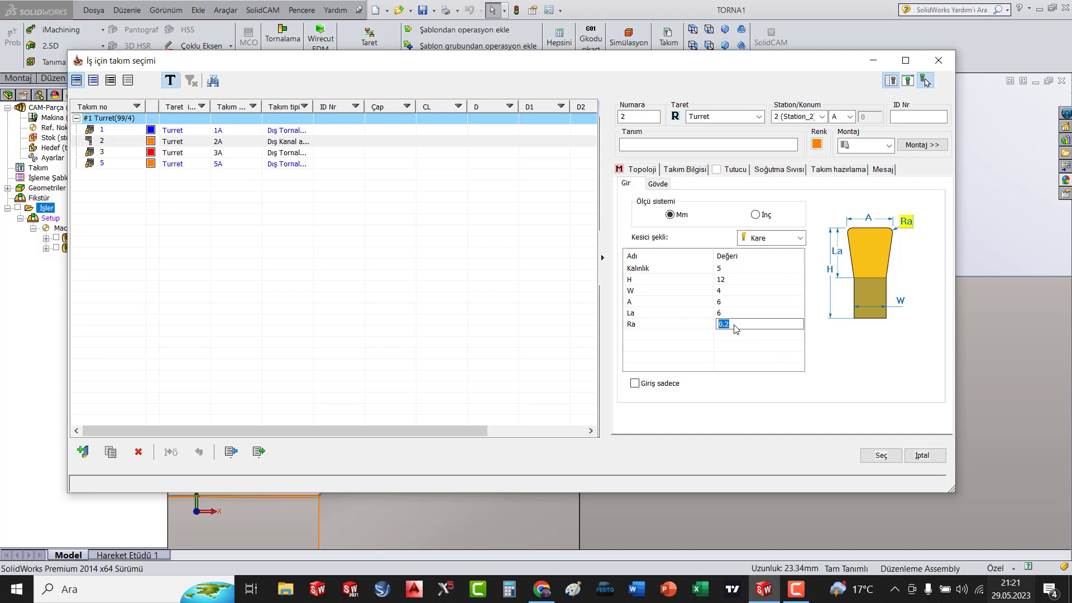
{"action": "key", "text": "BackSpace"}
{"action": "type", "text": "0."}
{"action": "type", "text": "1"}
{"action": "key", "text": "BackSpace"}
{"action": "type", "text": "01"}
{"action": "left_click", "coordinate": [800, 354]}
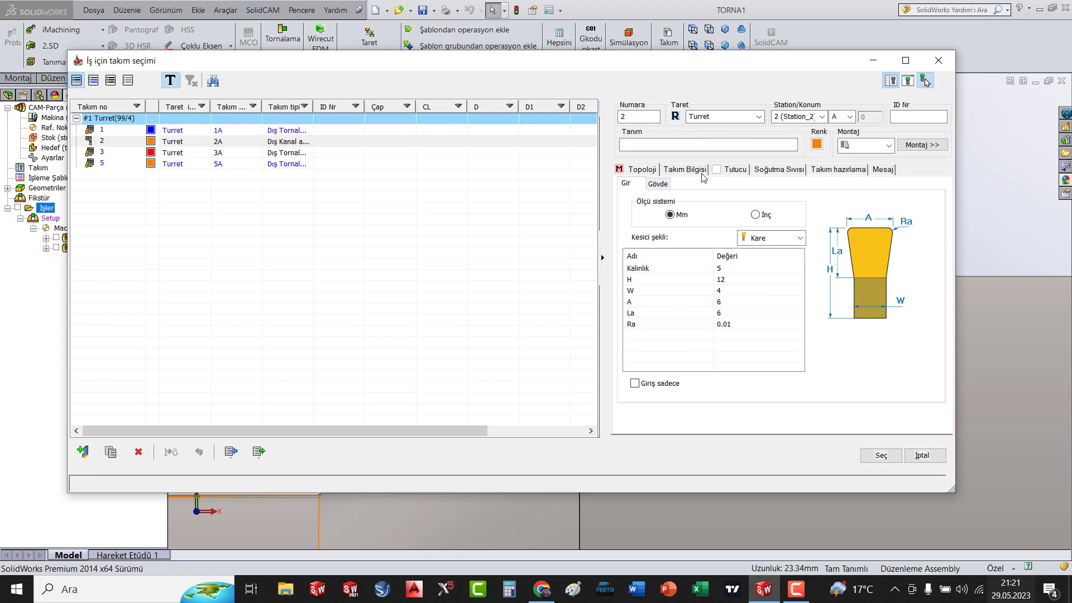
Set grooving tool 2's spindle speed to 1200, feed 0.2 and finish feed 0.15.
{"action": "left_click", "coordinate": [660, 186]}
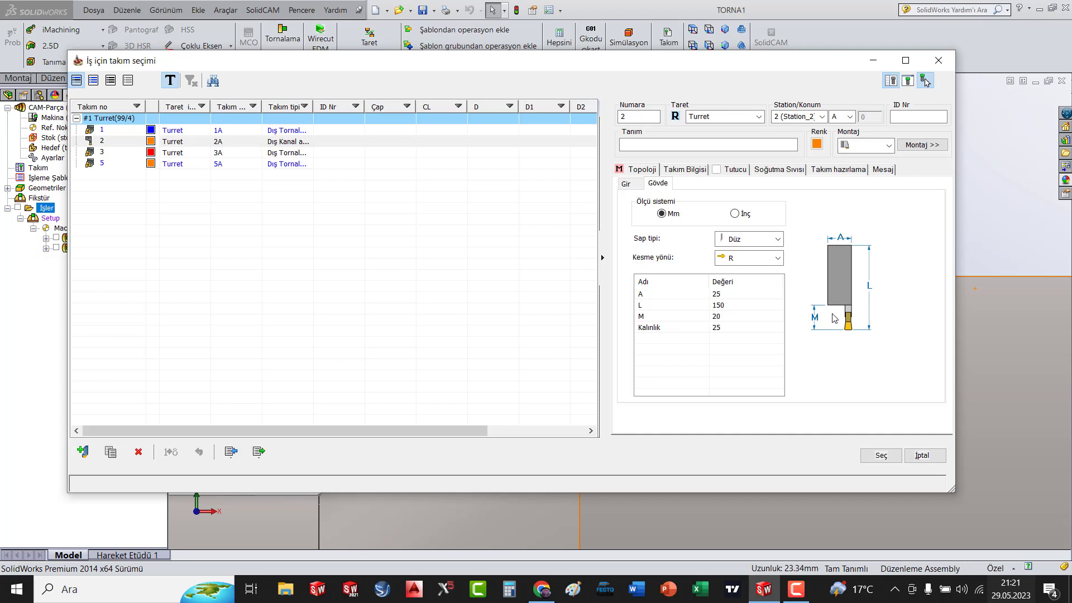
{"action": "left_click", "coordinate": [680, 172]}
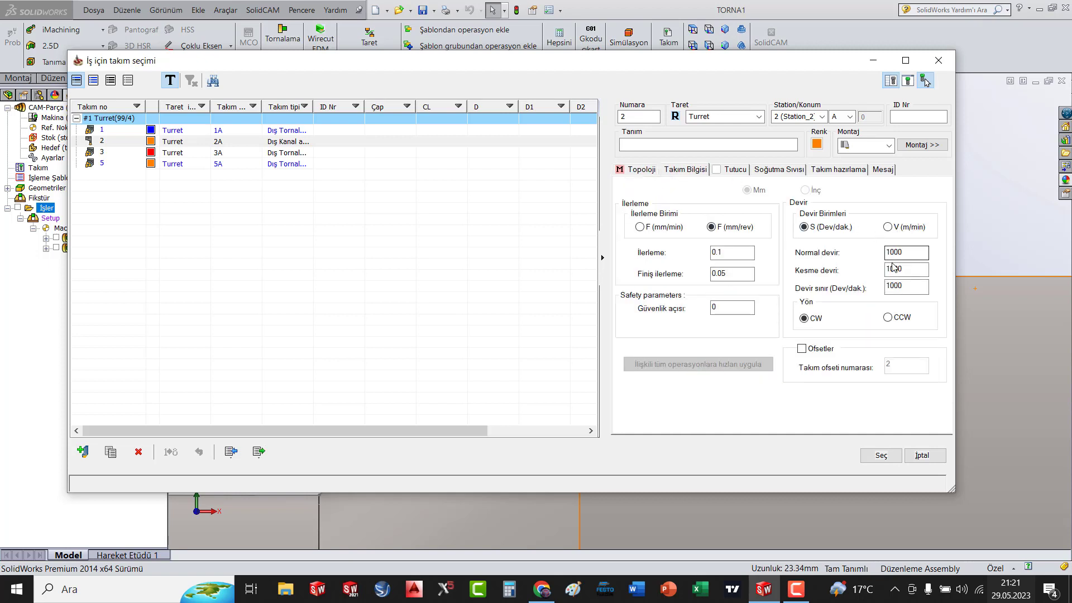
{"action": "double_click", "coordinate": [905, 252]}
{"action": "type", "text": "12"}
{"action": "type", "text": "0"}
{"action": "key", "text": "BackSpace"}
{"action": "type", "text": "00"}
{"action": "left_click", "coordinate": [736, 254]}
{"action": "double_click", "coordinate": [732, 273]}
{"action": "type", "text": "0.0"}
{"action": "key", "text": "BackSpace"}
{"action": "type", "text": "5"}
Change the tool's mounting orientation in the Montaj settings.
{"action": "left_click", "coordinate": [927, 146]}
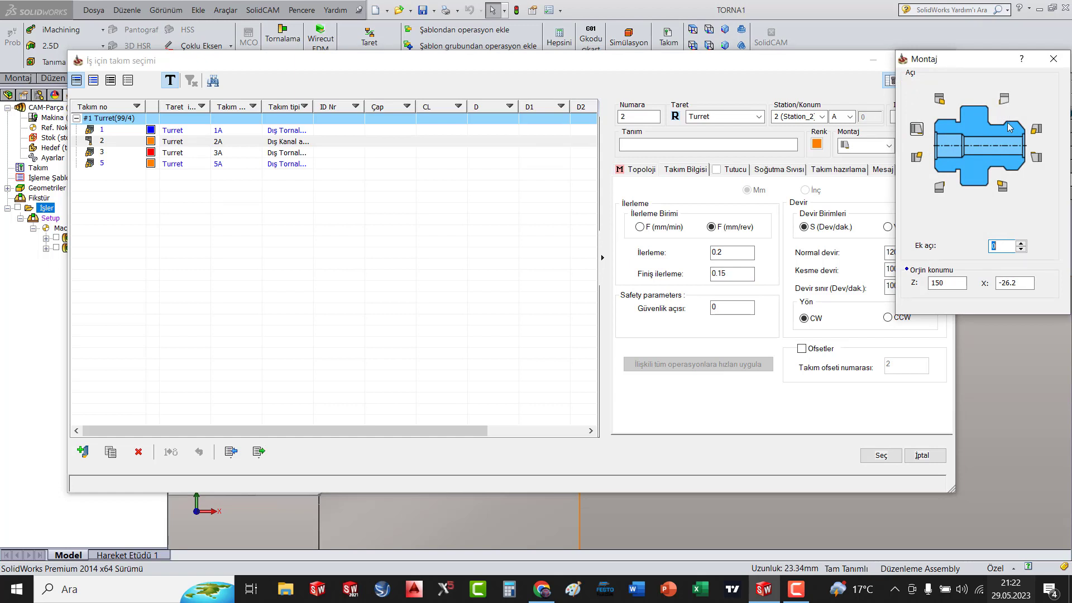
{"action": "left_click", "coordinate": [1004, 100]}
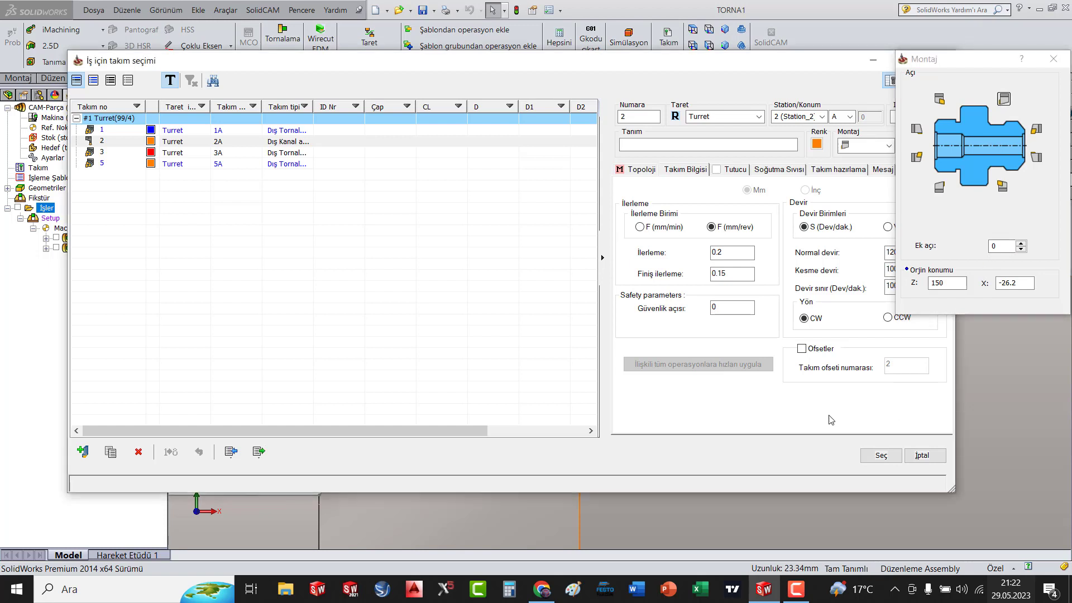
{"action": "left_click", "coordinate": [1052, 59]}
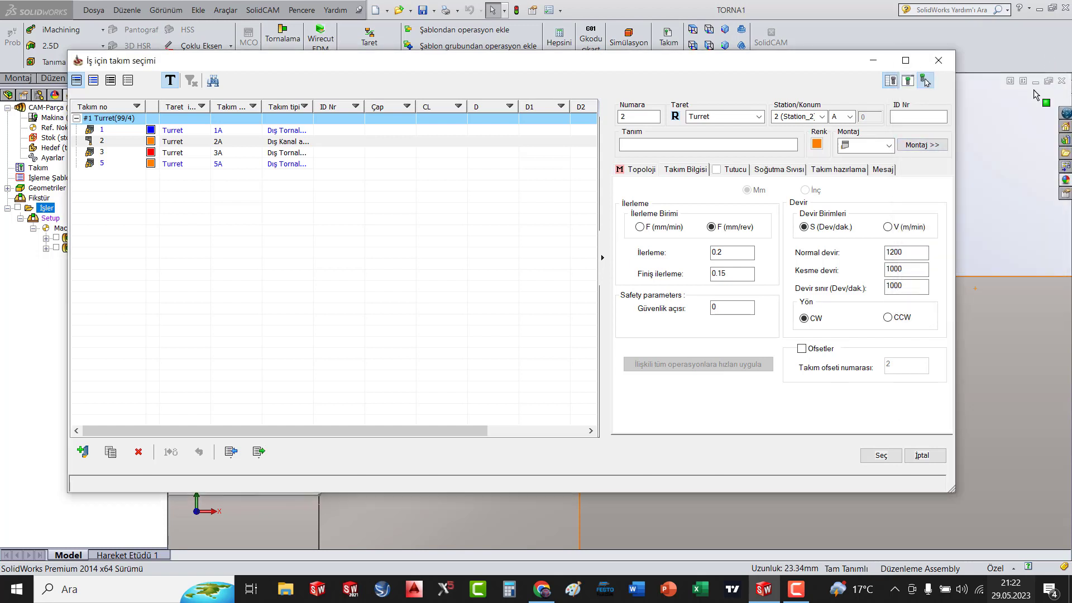
Assign tool 2 to GR_contour5, view its preview from the top, and check origin position 3.
{"action": "left_click", "coordinate": [879, 456]}
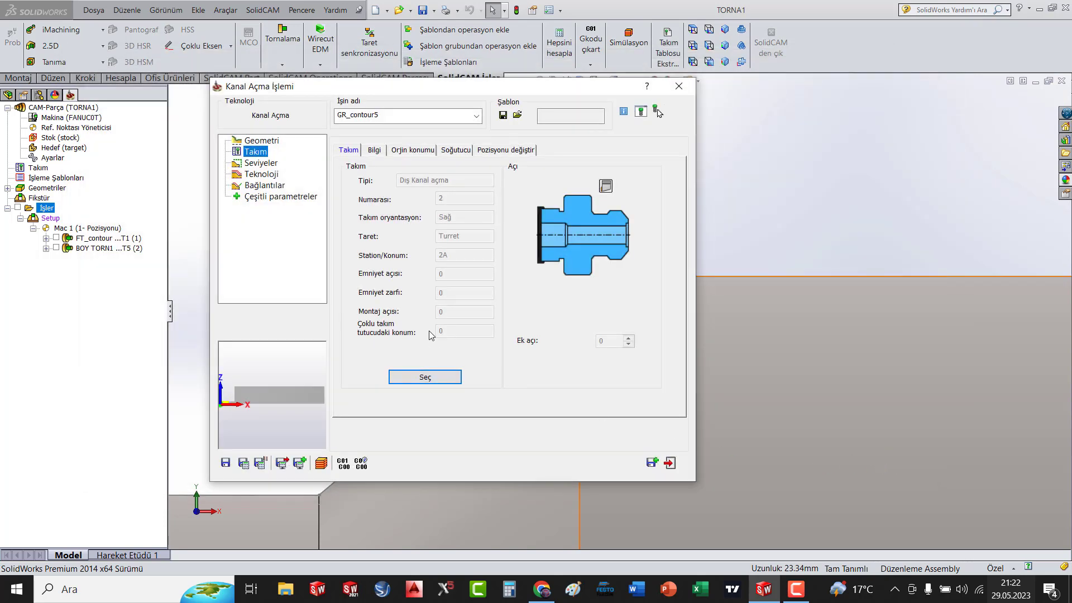
{"action": "right_click", "coordinate": [266, 372]}
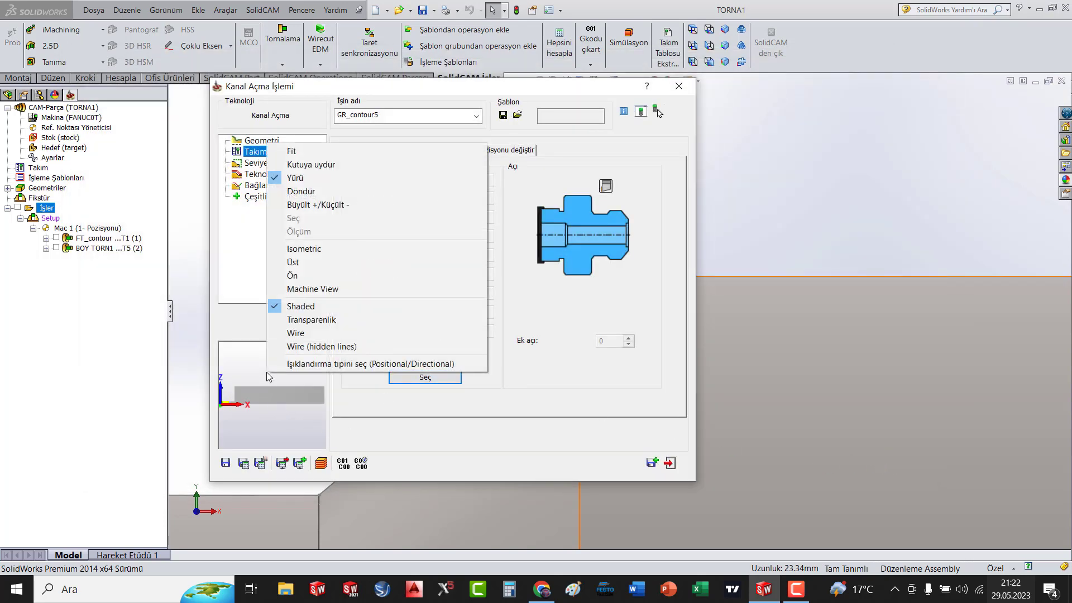
{"action": "left_click", "coordinate": [302, 263]}
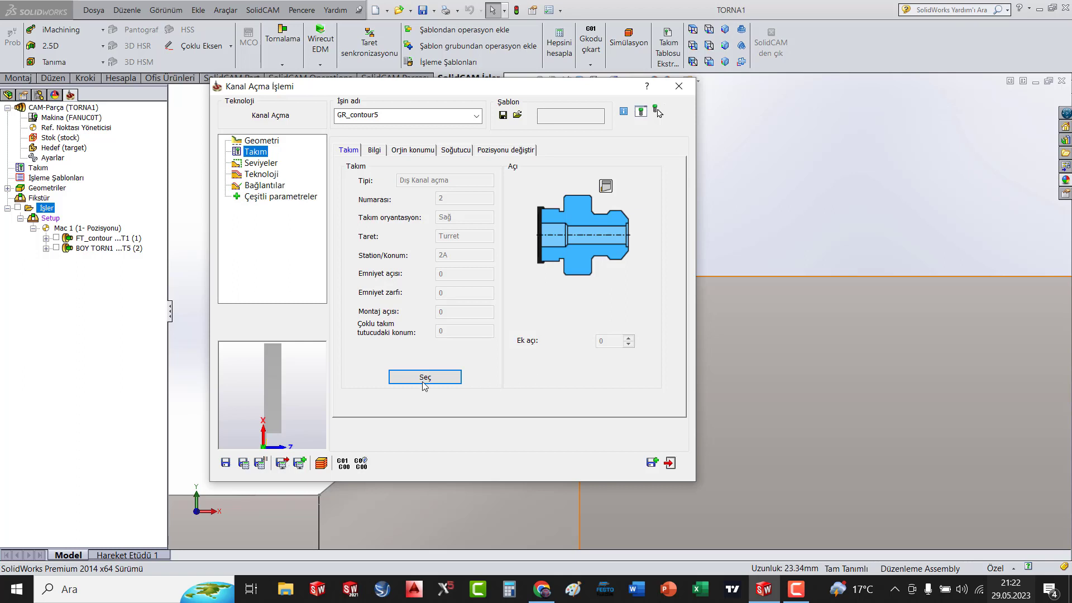
{"action": "left_click", "coordinate": [414, 151]}
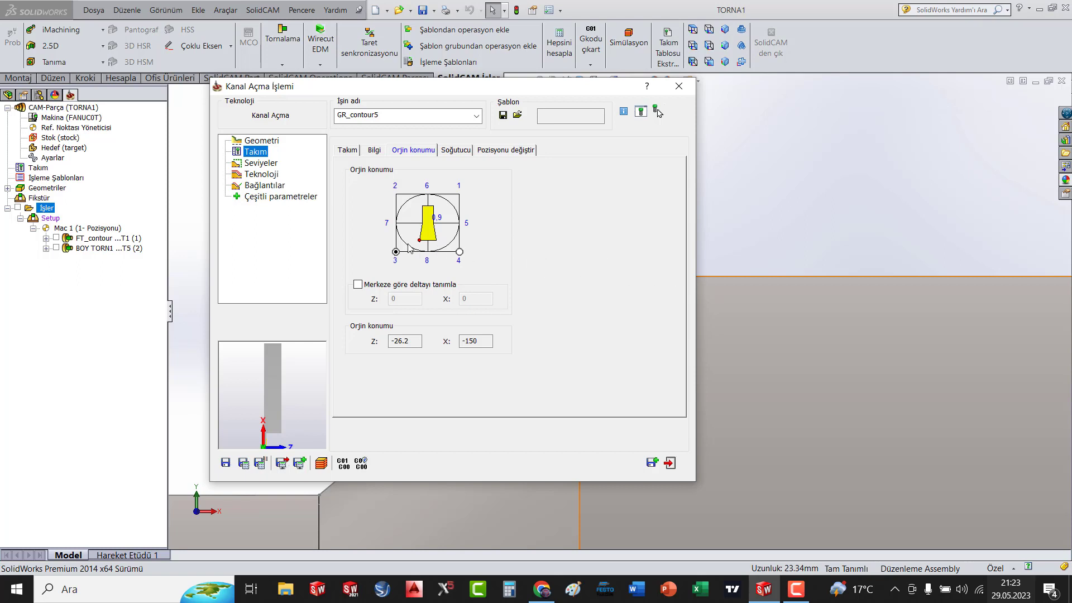
Set GR_contour5's Emniyet mesafesi (safety distance) to 5 under Seviyeler.
{"action": "left_click", "coordinate": [260, 167]}
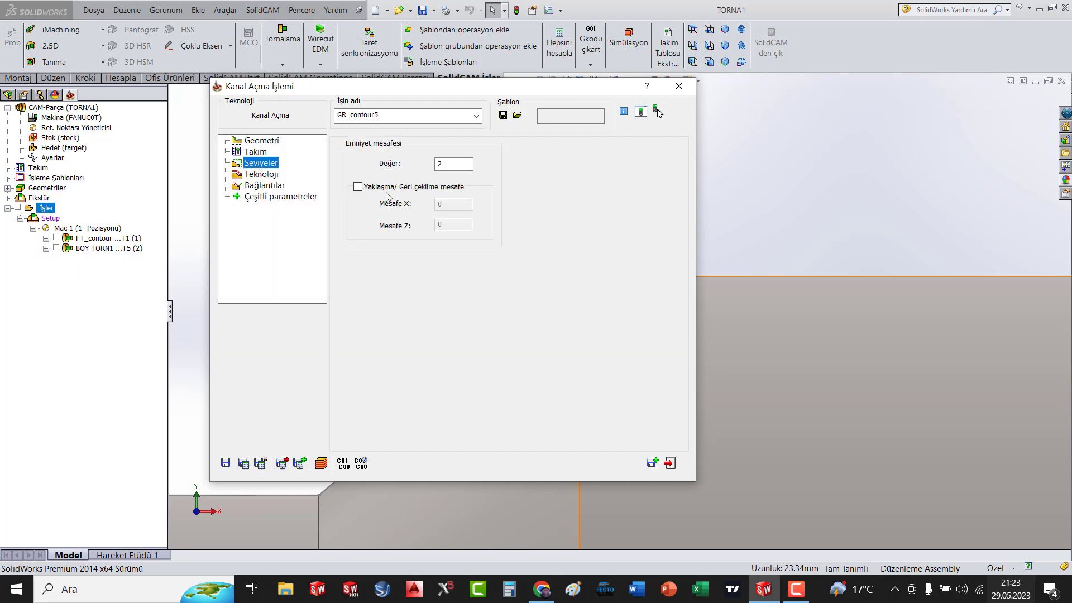
{"action": "left_click", "coordinate": [453, 167]}
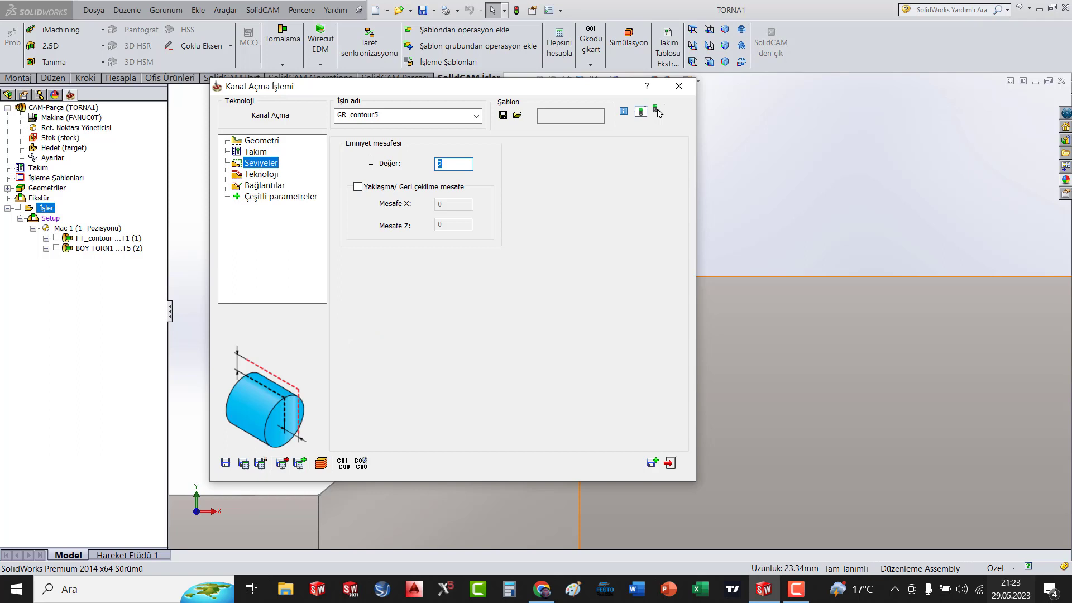
{"action": "type", "text": "5"}
{"action": "left_click", "coordinate": [272, 178]}
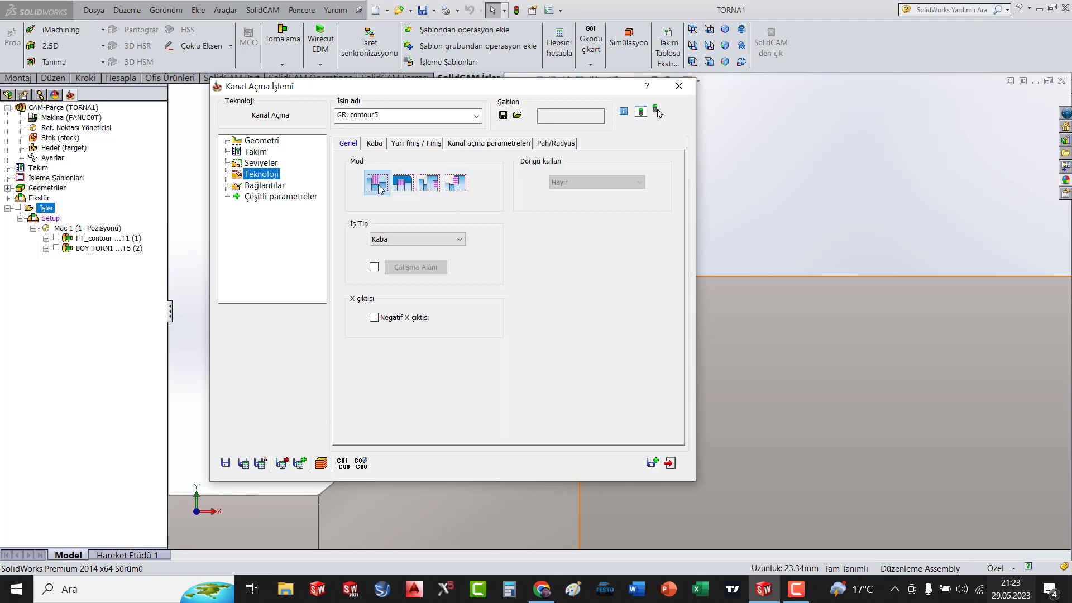
Keep İş Tip as Kaba with Çalışma Alanı left unchecked, and bring up the Kaba parameters.
{"action": "left_click", "coordinate": [450, 239]}
{"action": "left_click", "coordinate": [383, 251]}
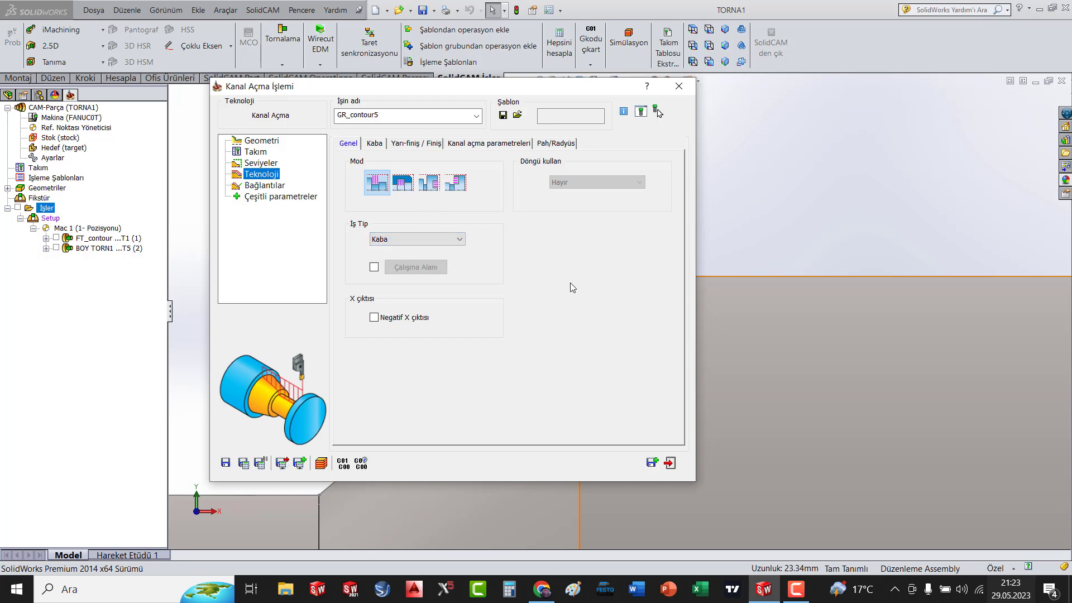
{"action": "left_click", "coordinate": [374, 267]}
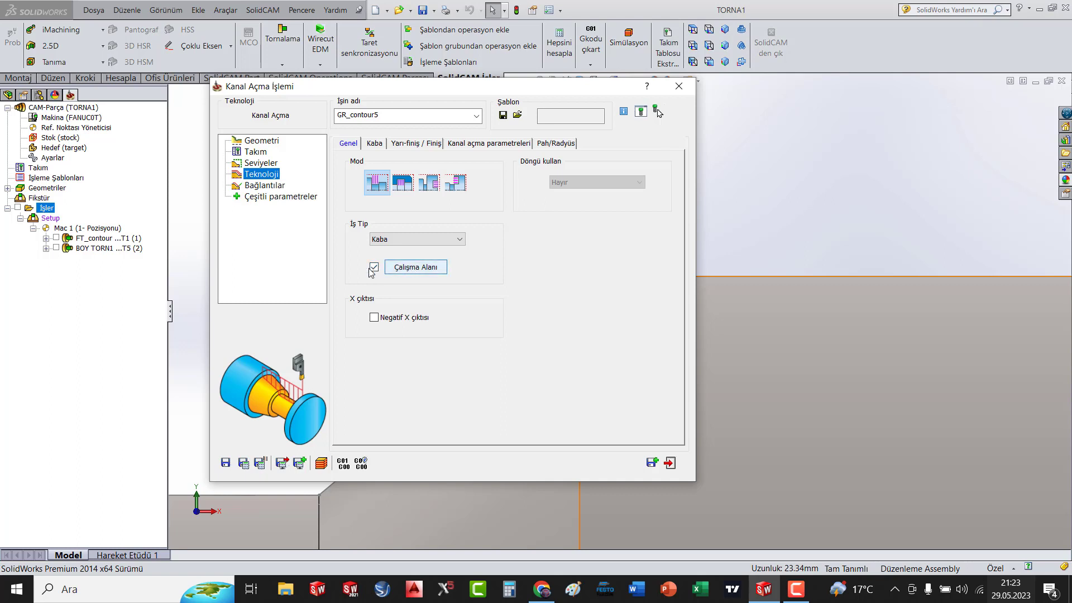
{"action": "left_click", "coordinate": [376, 268]}
{"action": "left_click", "coordinate": [374, 144]}
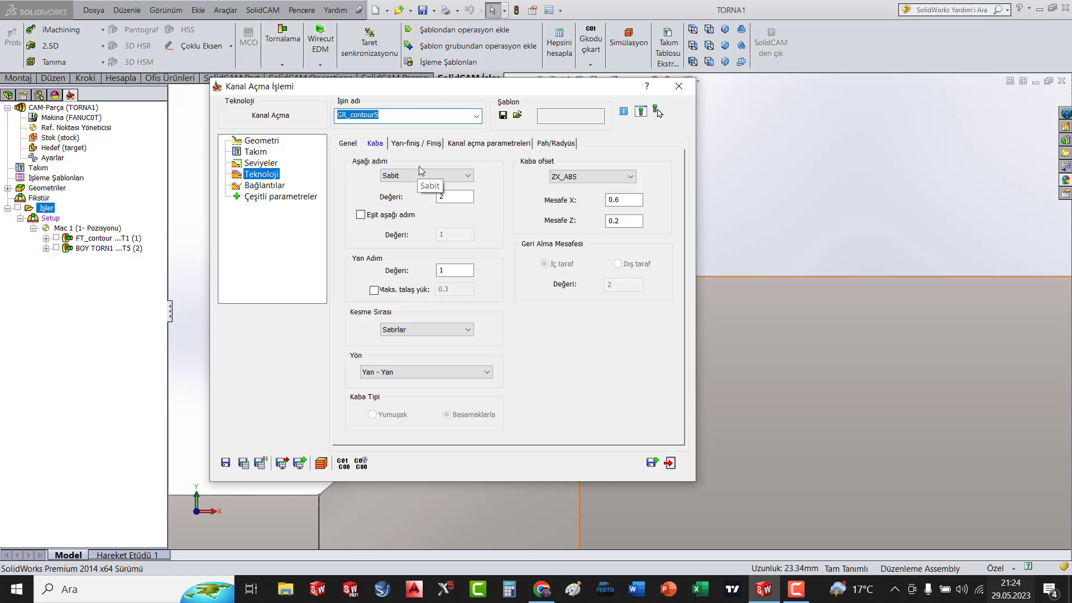
Set roughing offsets Mesafe X and Mesafe Z to 0.2, then save and recalculate GR_contour5.
{"action": "left_click", "coordinate": [446, 196]}
{"action": "type", "text": "0.75"}
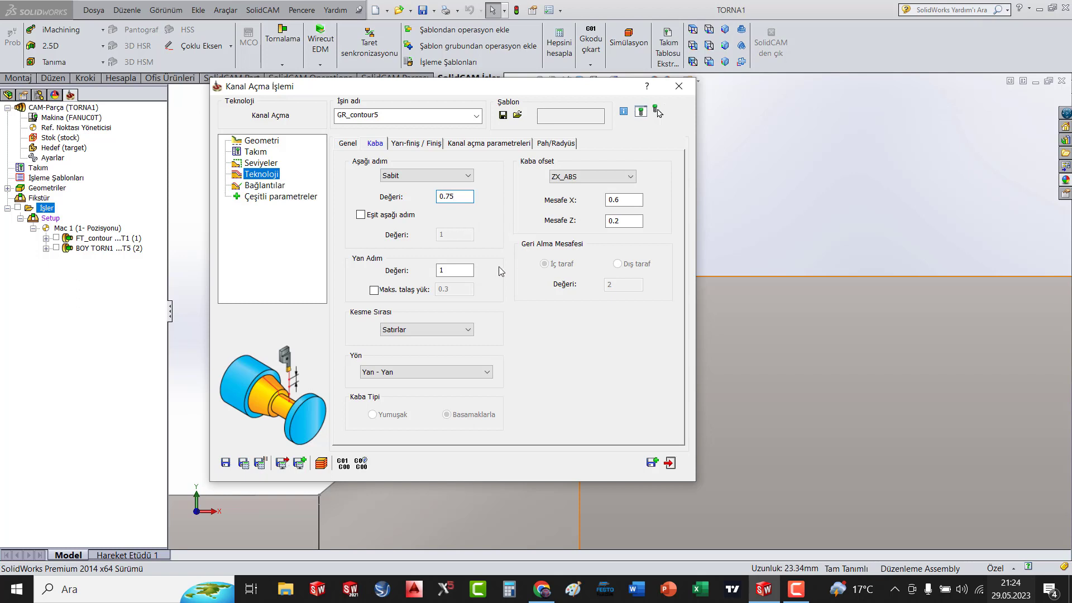
{"action": "left_click", "coordinate": [451, 272]}
{"action": "type", "text": "4"}
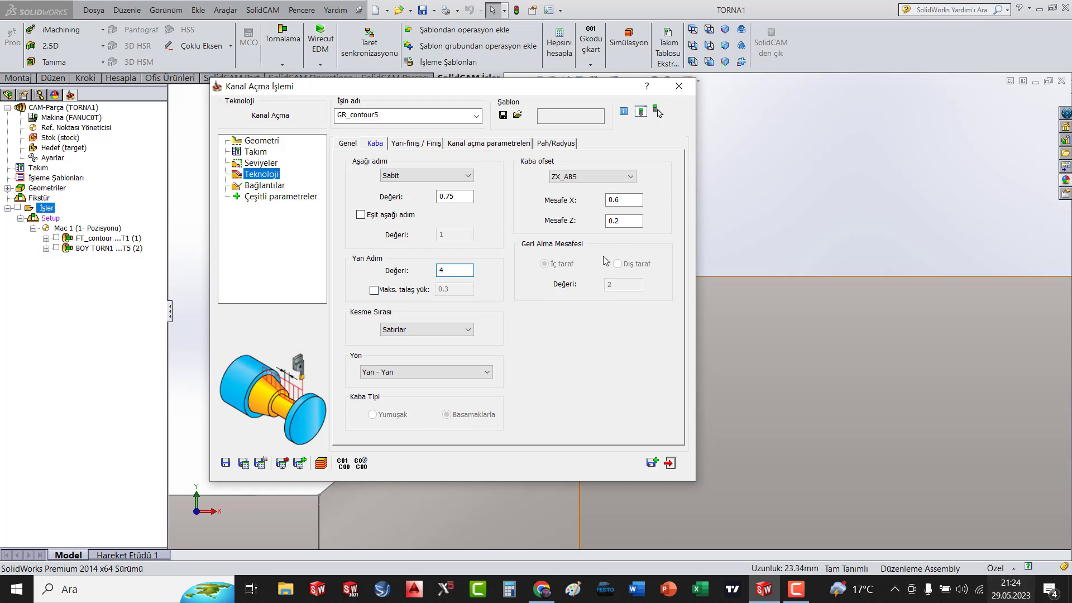
{"action": "left_click", "coordinate": [629, 200]}
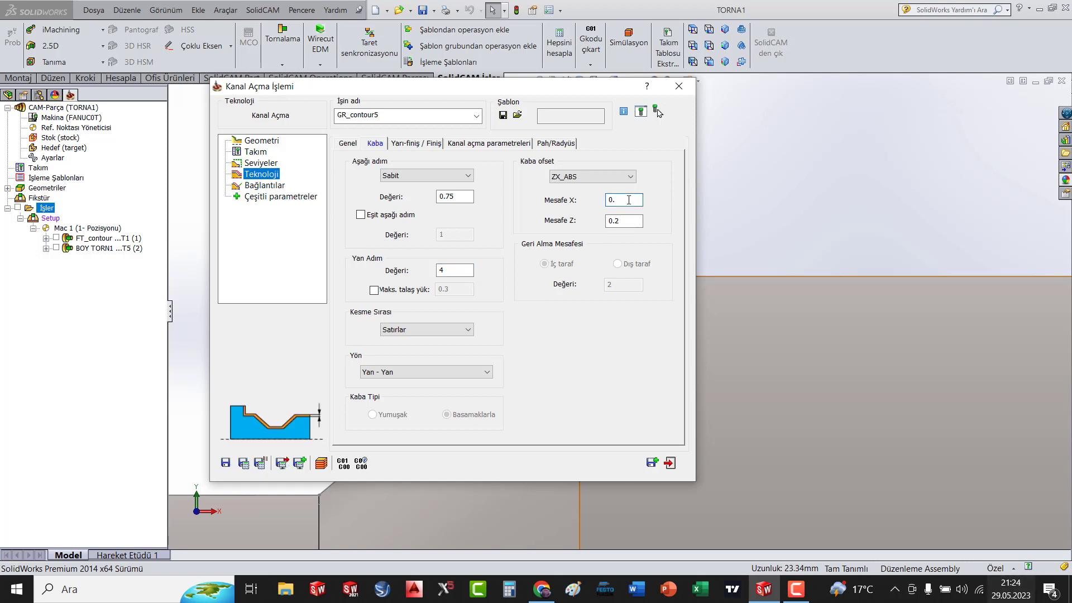
{"action": "type", "text": "2"}
{"action": "left_click", "coordinate": [628, 223]}
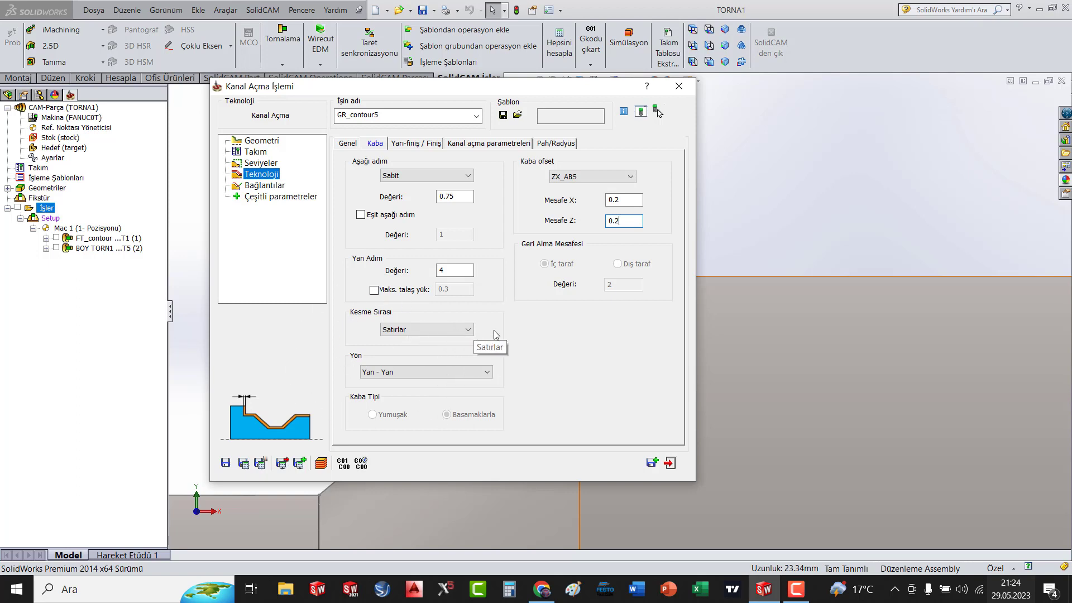
{"action": "left_click", "coordinate": [244, 464]}
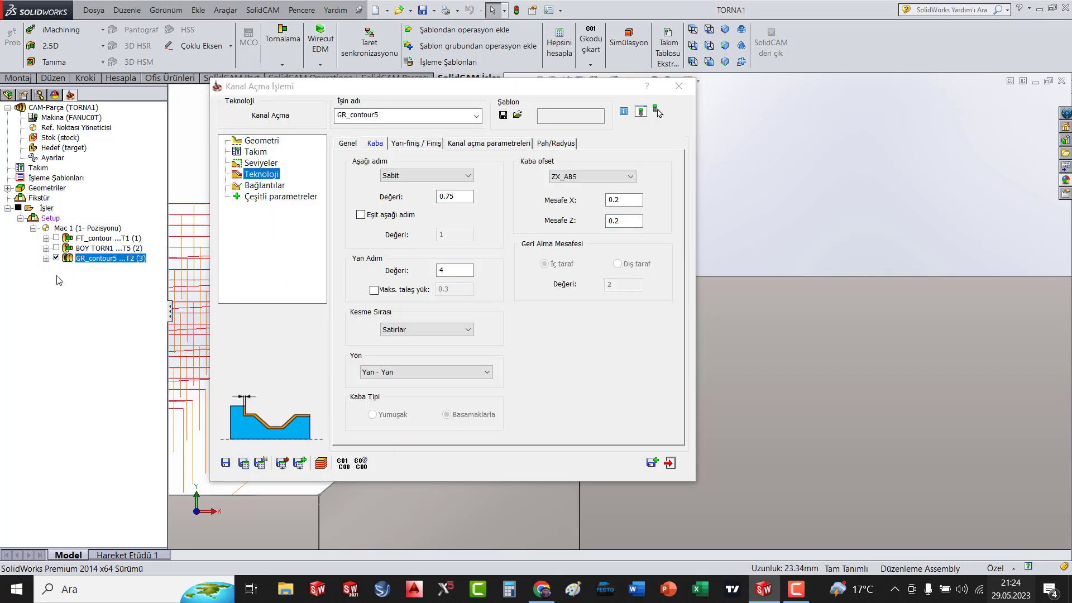
{"action": "scroll", "coordinate": [783, 380], "scroll_direction": "down", "scroll_amount": 2}
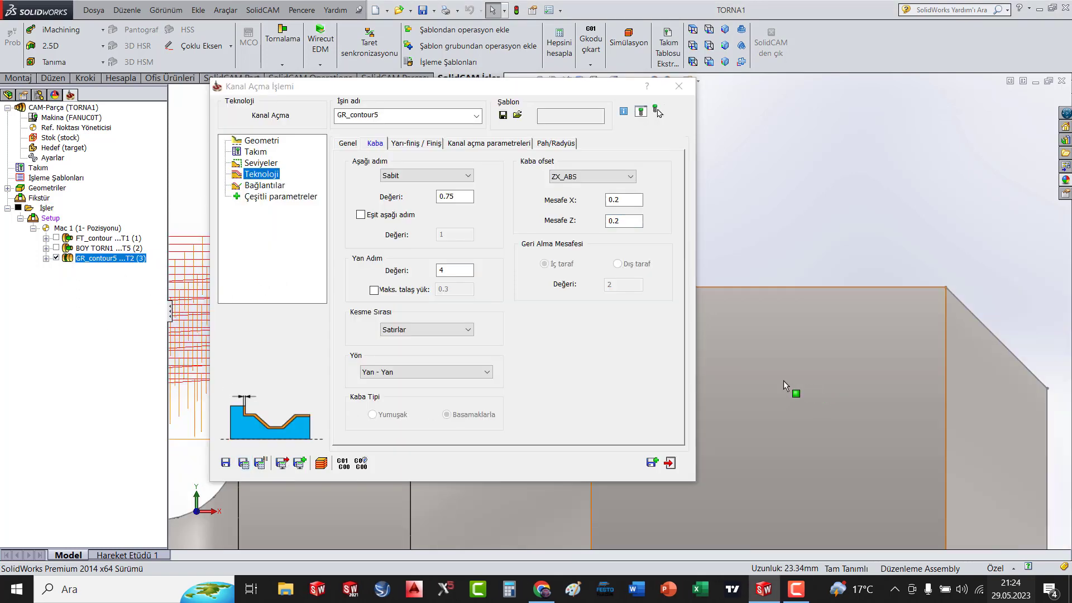
{"action": "left_click", "coordinate": [321, 463]}
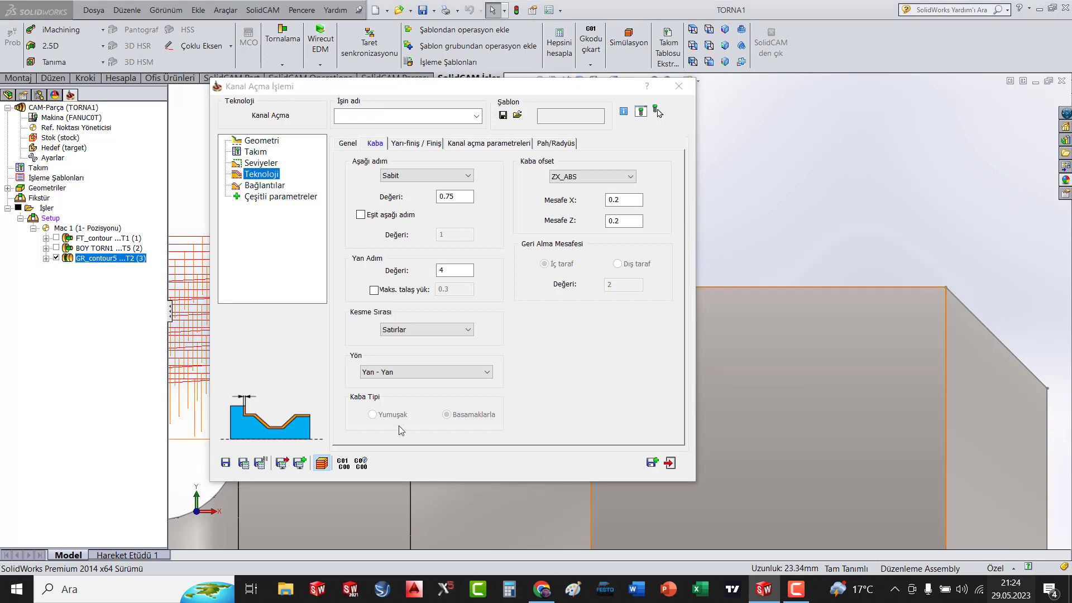
{"action": "left_click", "coordinate": [235, 242]}
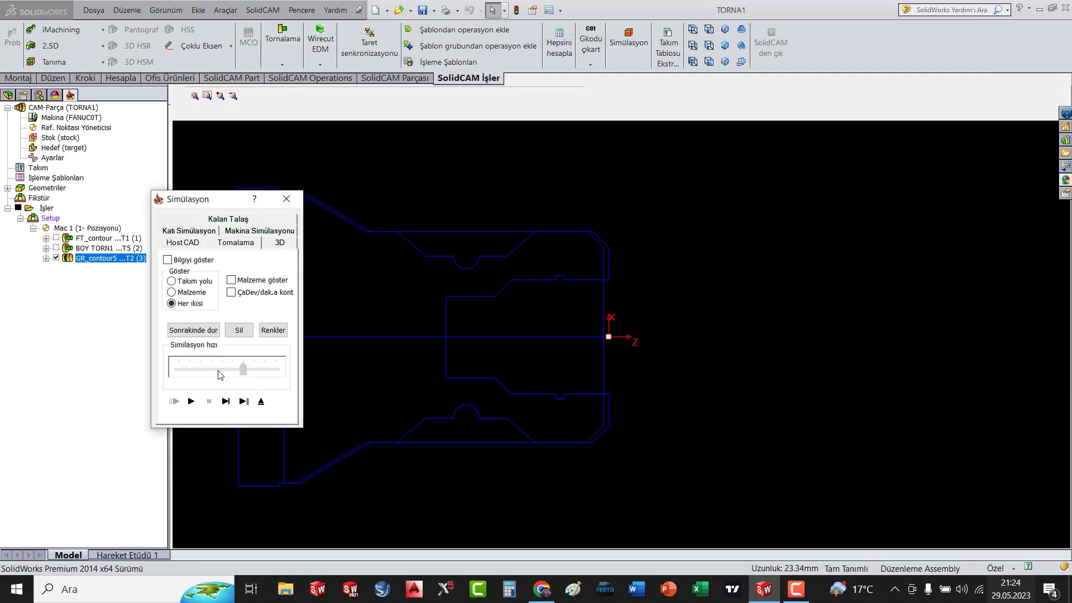
{"action": "left_click_drag", "start_coordinate": [243, 368], "coordinate": [200, 369]}
{"action": "left_click", "coordinate": [191, 402]}
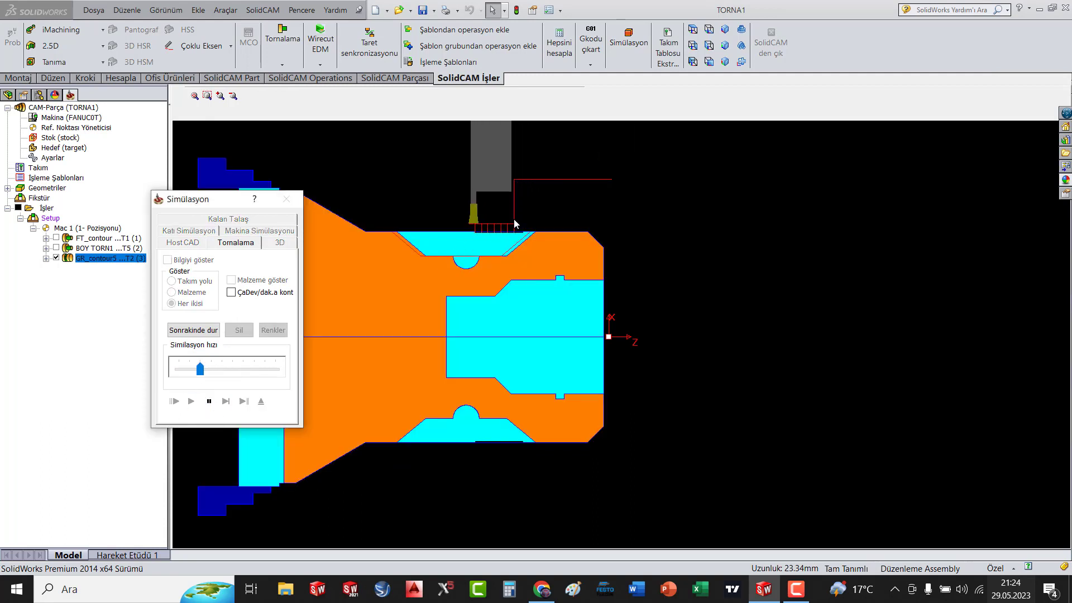
{"action": "scroll", "coordinate": [348, 268], "scroll_direction": "up", "scroll_amount": 3}
{"action": "scroll", "coordinate": [603, 198], "scroll_direction": "up", "scroll_amount": 2}
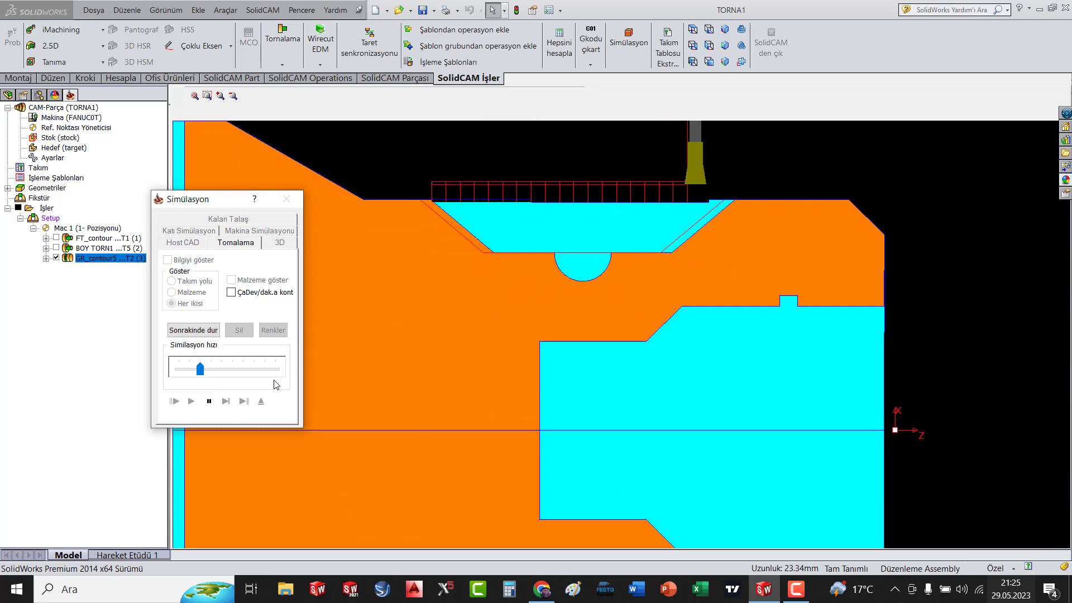
{"action": "left_click", "coordinate": [209, 401]}
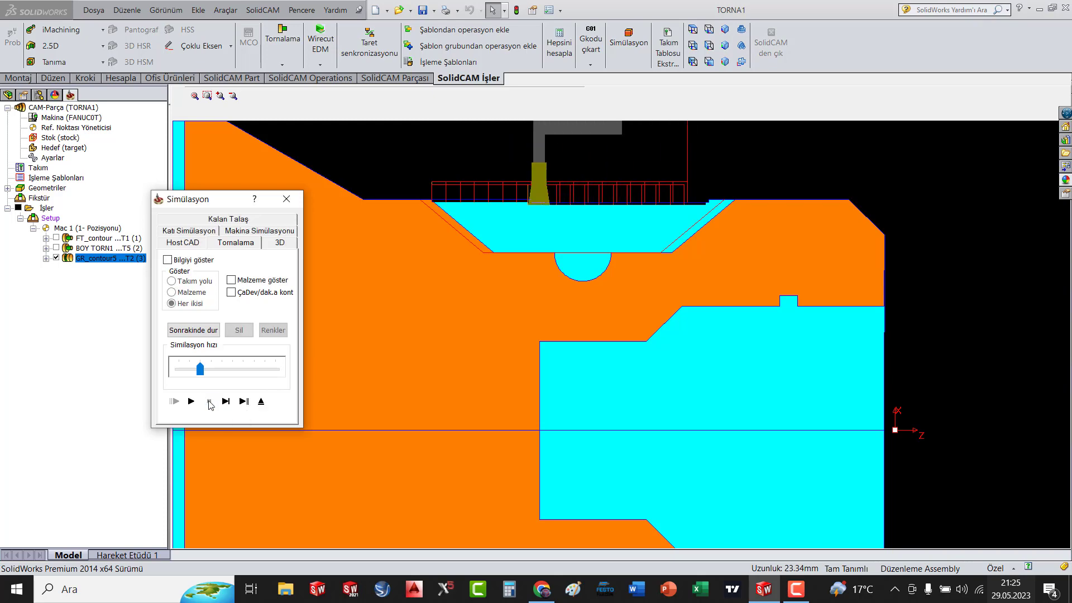
{"action": "left_click", "coordinate": [287, 200]}
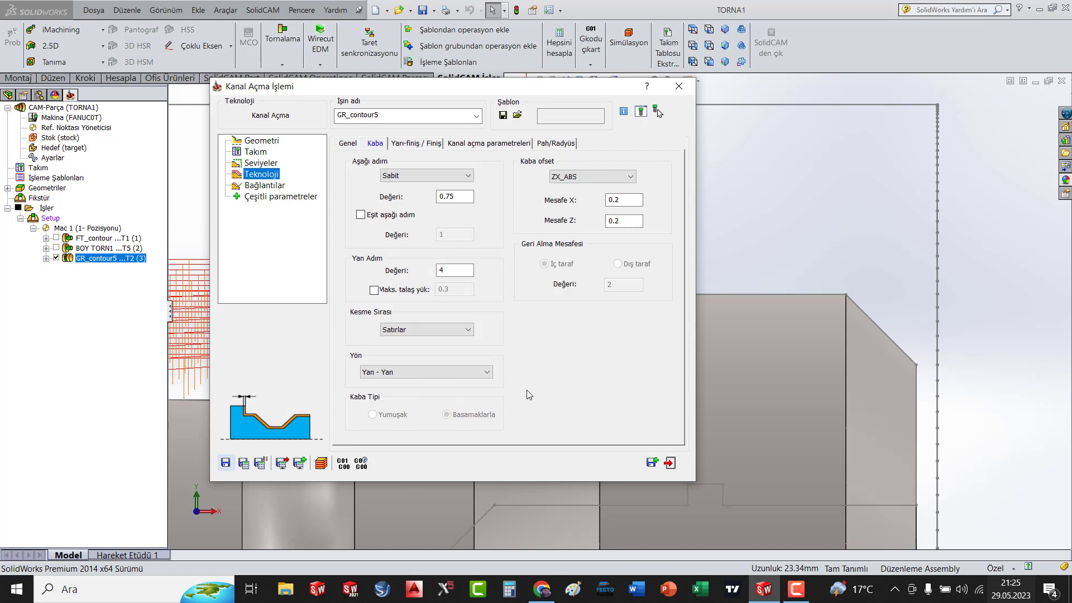
Change the roughing Kesme Sırası to Kolonlar and recalculate the grooving toolpath.
{"action": "left_click", "coordinate": [455, 333]}
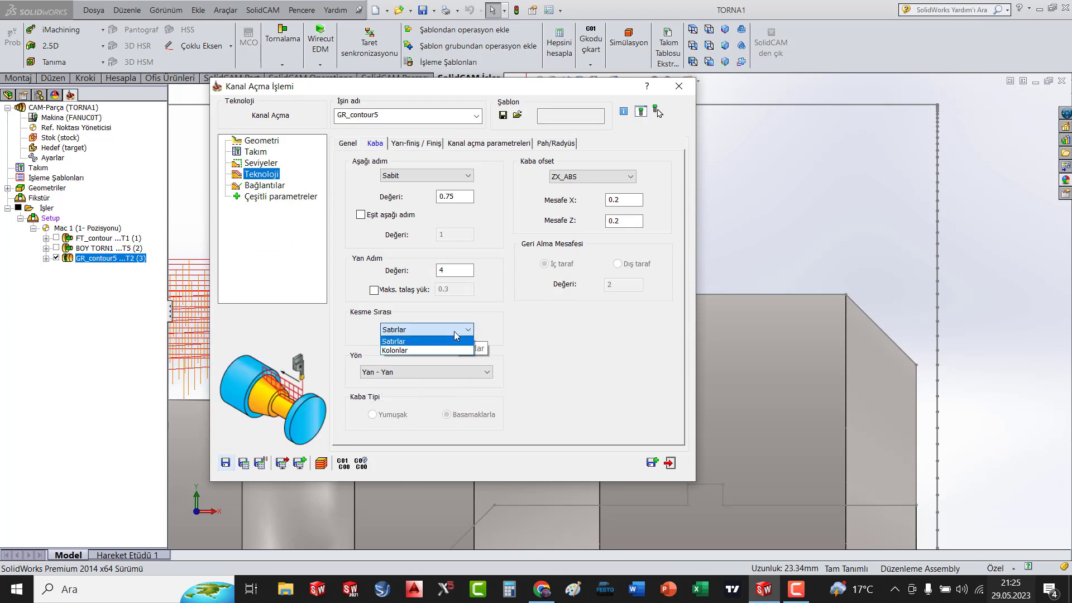
{"action": "left_click", "coordinate": [409, 348]}
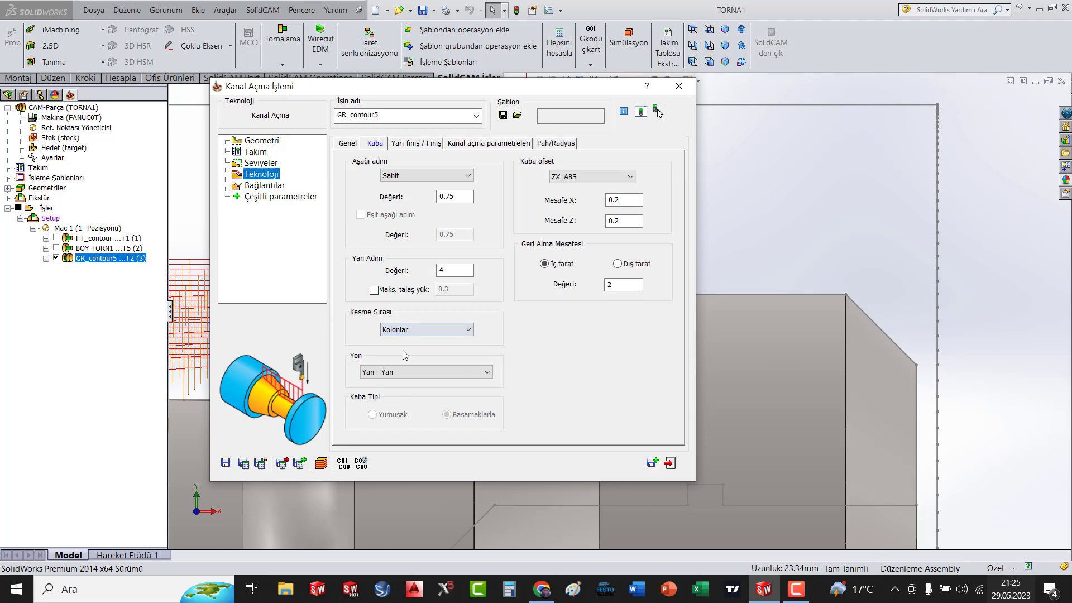
{"action": "left_click", "coordinate": [243, 463]}
Play the Tornalama 2D simulation of the column-order groove cut, then pause and close it.
{"action": "left_click", "coordinate": [324, 462]}
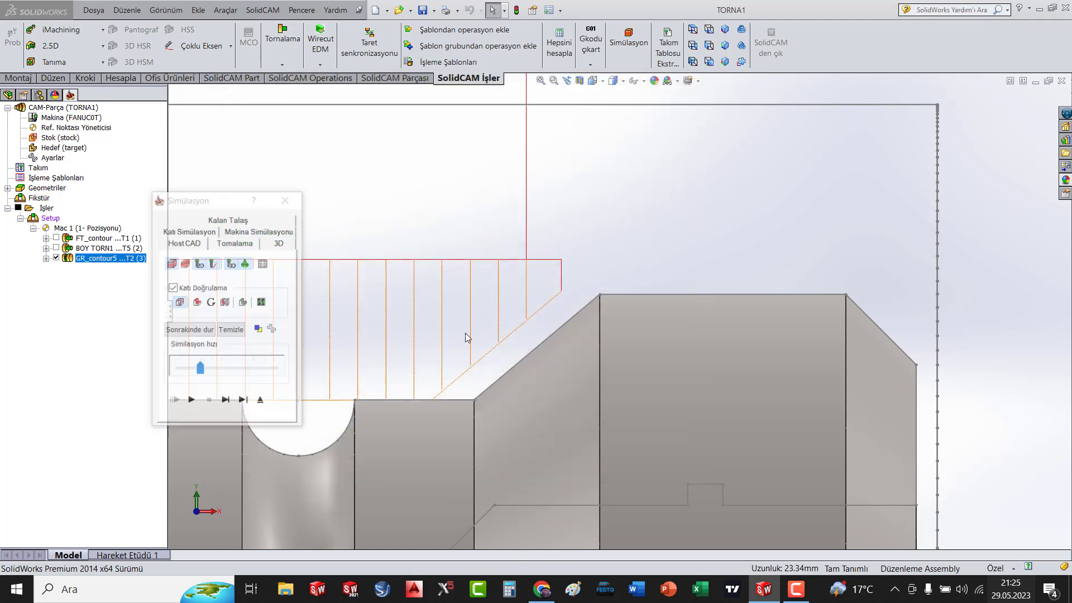
{"action": "left_click", "coordinate": [243, 249]}
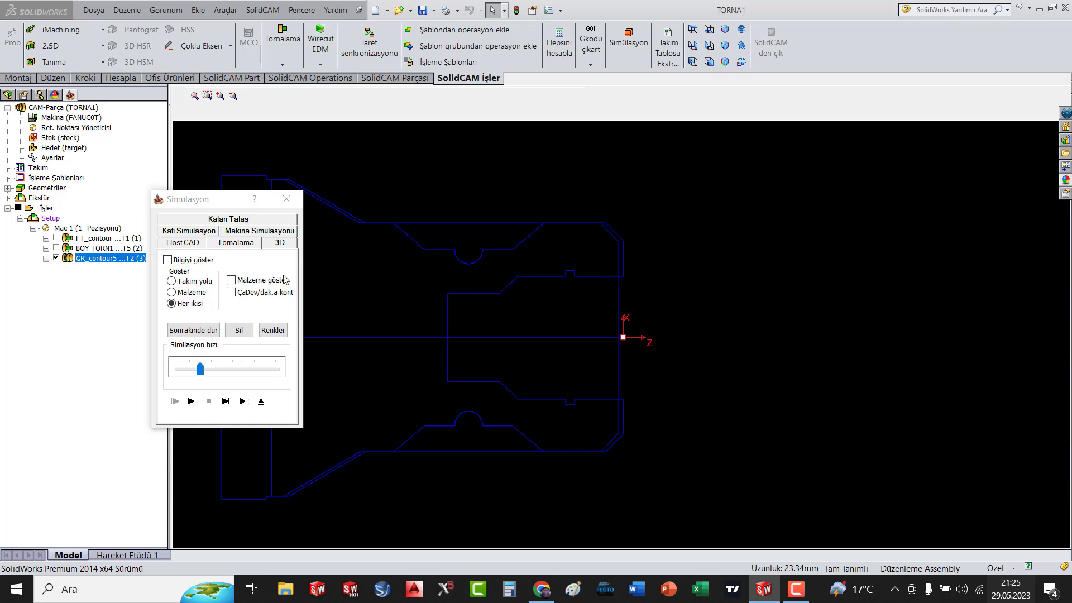
{"action": "left_click", "coordinate": [192, 402]}
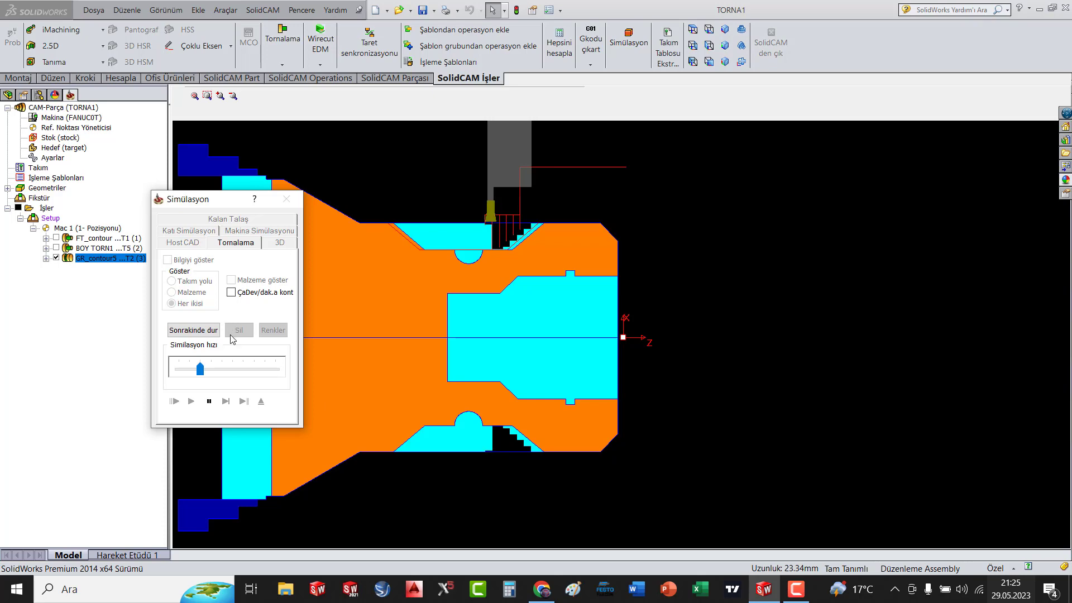
{"action": "left_click", "coordinate": [210, 402]}
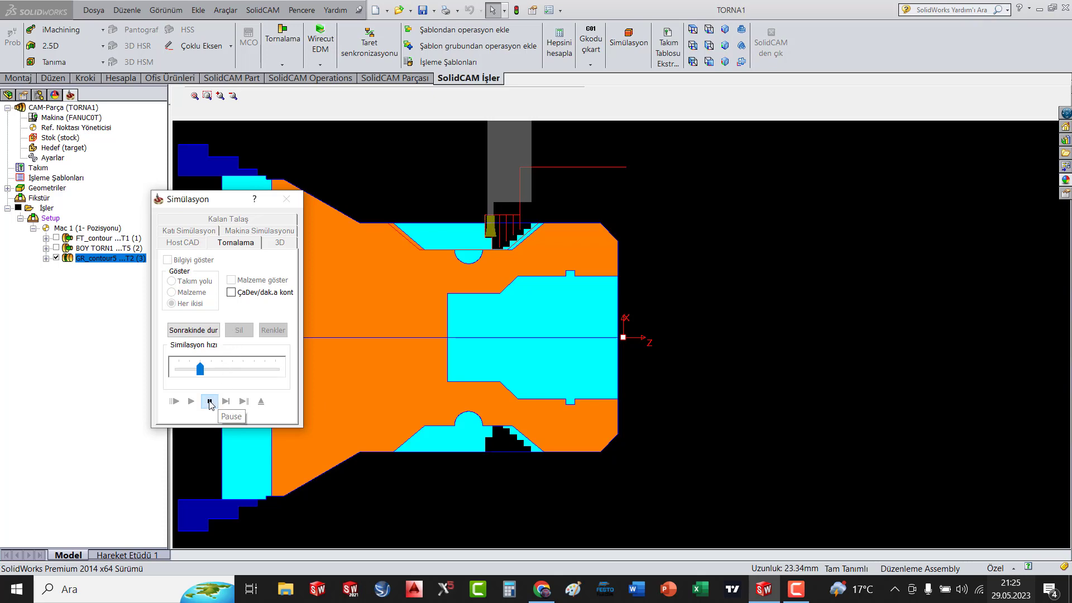
{"action": "left_click", "coordinate": [286, 199]}
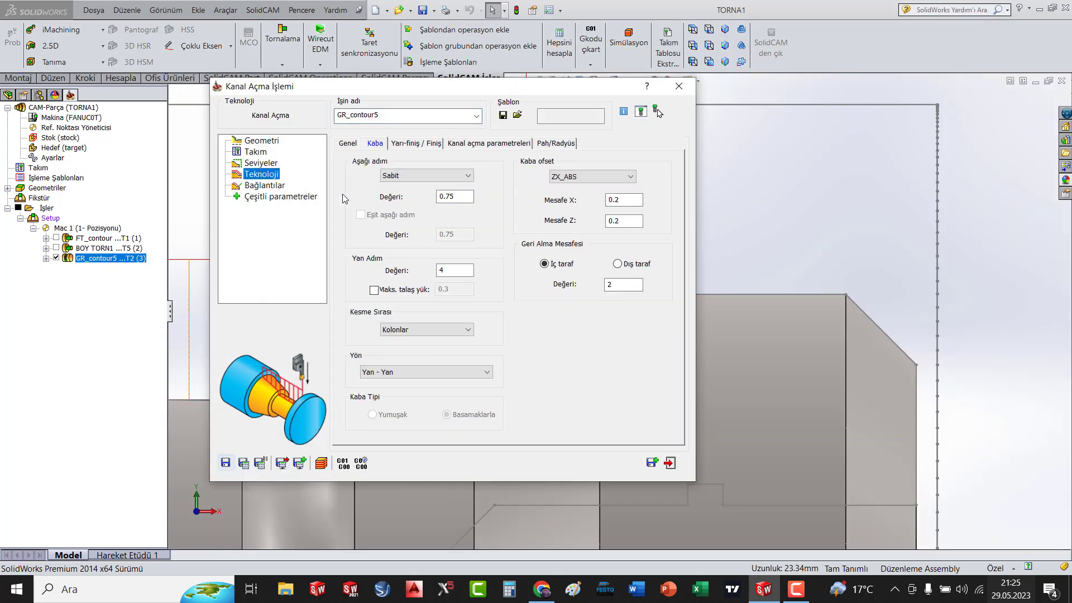
Set Yön to Ortadan dışarıya doğru and Kesme Sırası to Satırlar, then recalculate.
{"action": "left_click", "coordinate": [445, 373]}
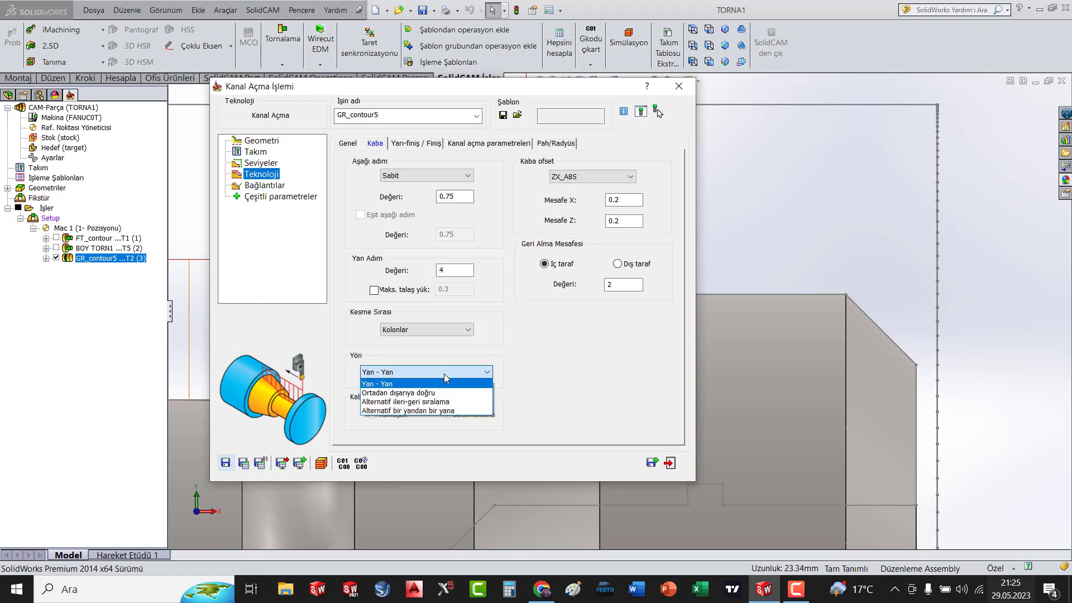
{"action": "left_click", "coordinate": [419, 393]}
{"action": "left_click", "coordinate": [453, 329]}
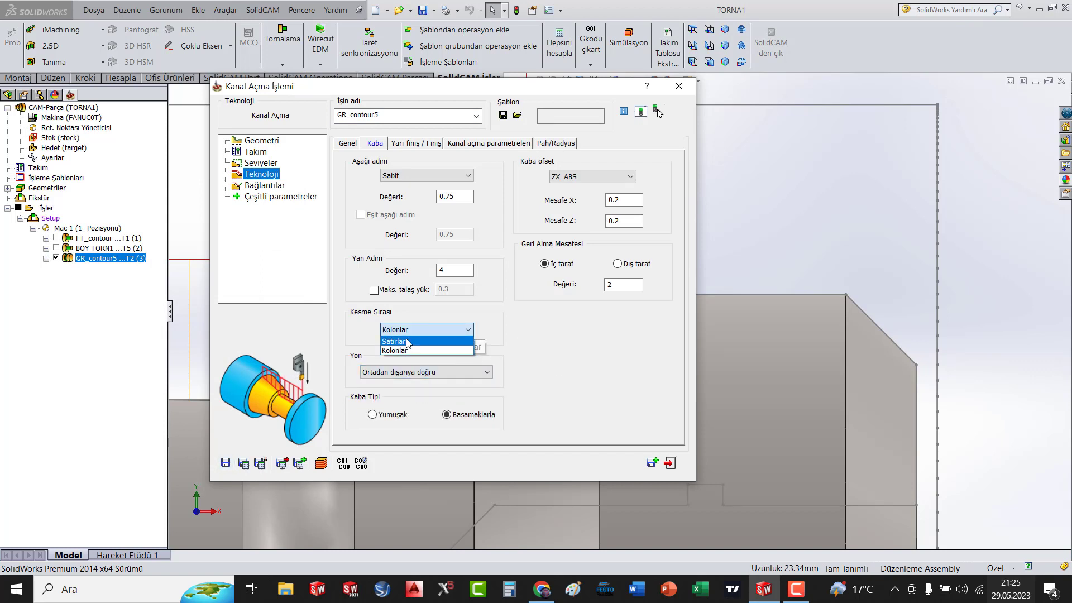
{"action": "left_click", "coordinate": [447, 349]}
{"action": "left_click", "coordinate": [244, 462]}
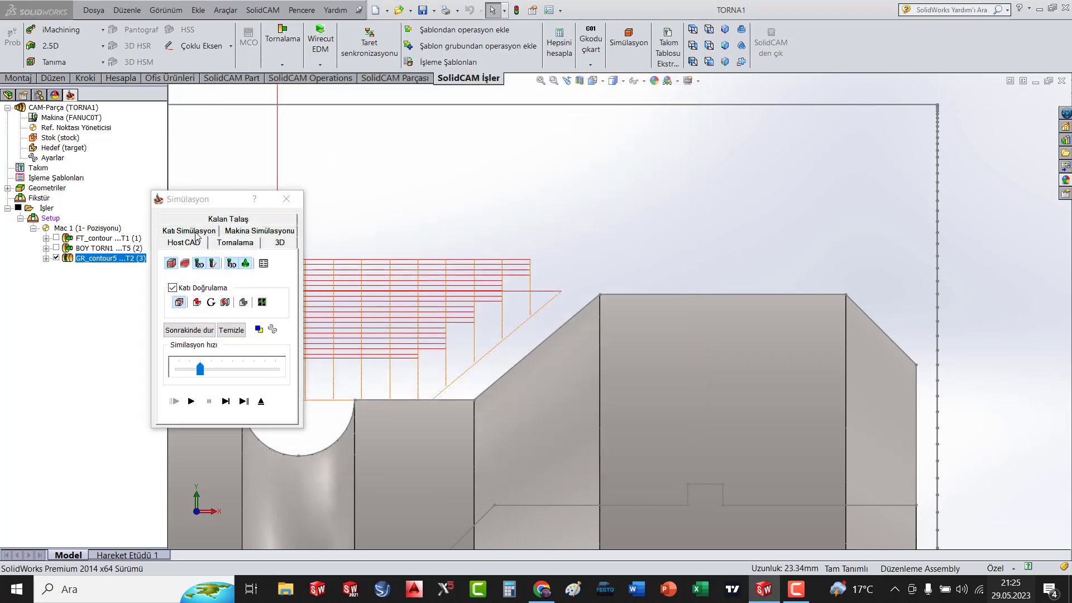
Run the Katı Simülasyon of the recalculated GR_contour5 groove cut, then stop it.
{"action": "left_click", "coordinate": [196, 237]}
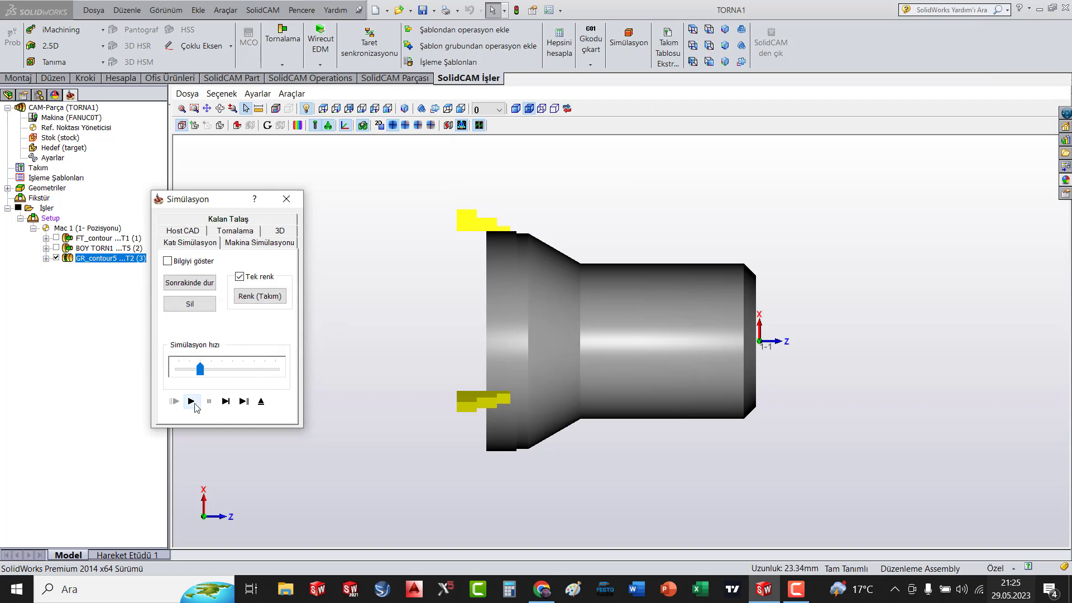
{"action": "left_click", "coordinate": [191, 401]}
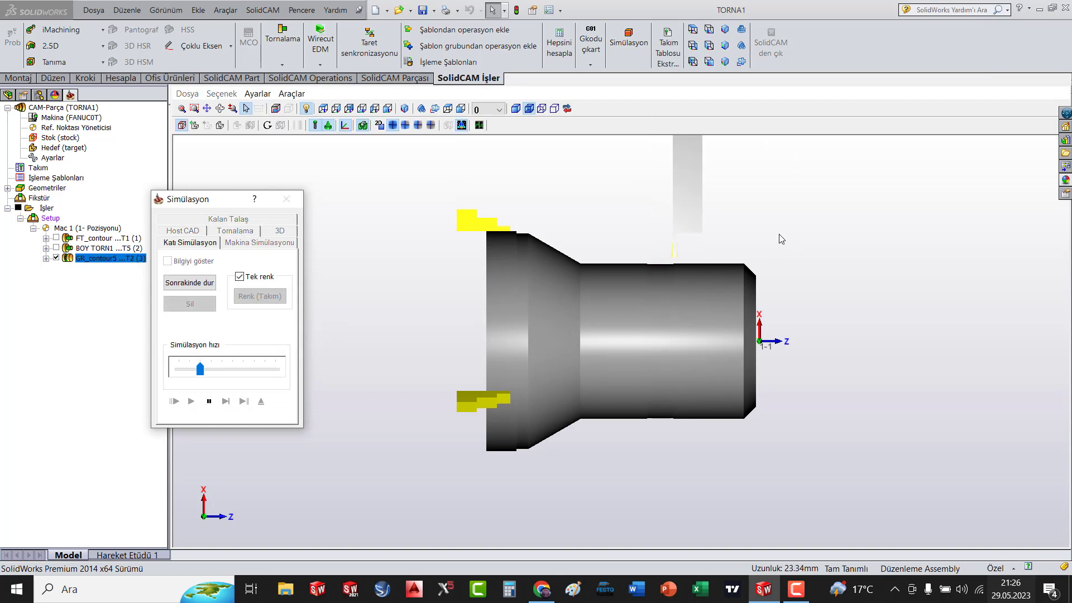
{"action": "scroll", "coordinate": [779, 234], "scroll_direction": "up", "scroll_amount": 3}
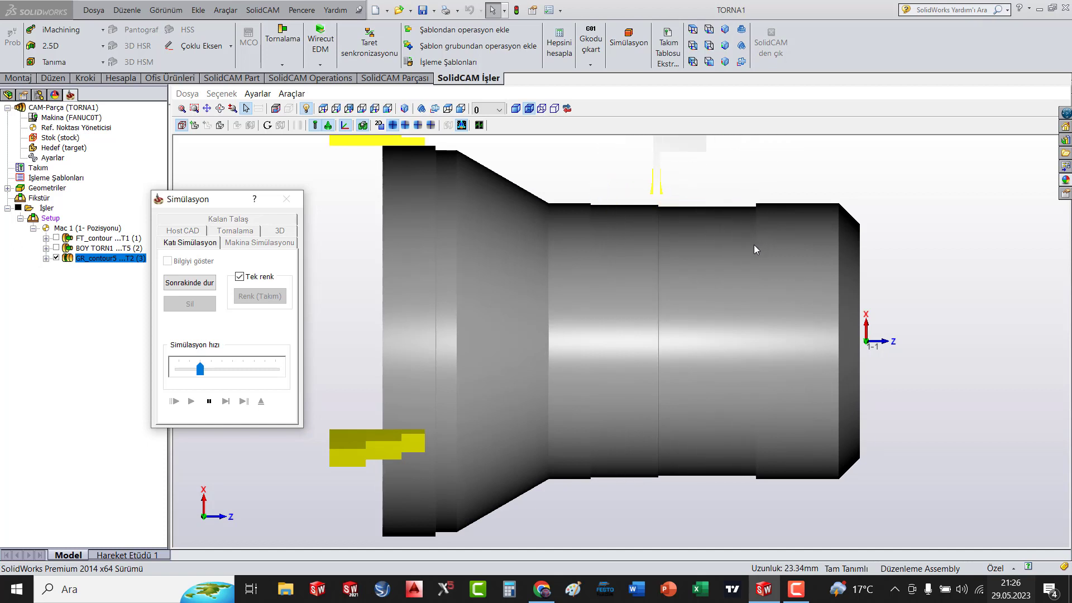
{"action": "left_click", "coordinate": [209, 402]}
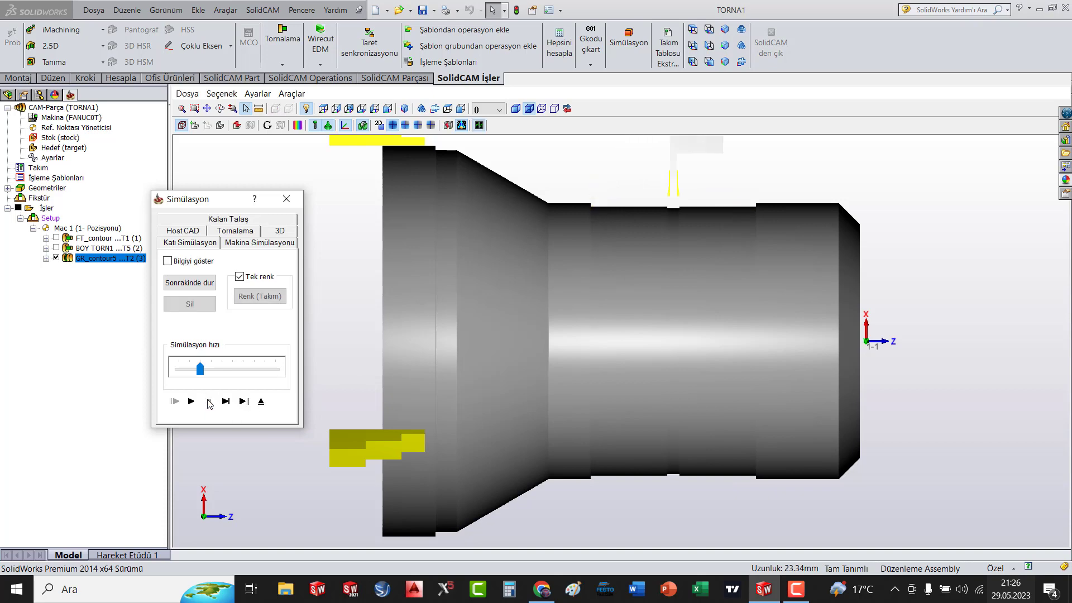
Close the simulation and keep the roughing direction as Ortadan dışarıya doğru.
{"action": "left_click", "coordinate": [286, 199]}
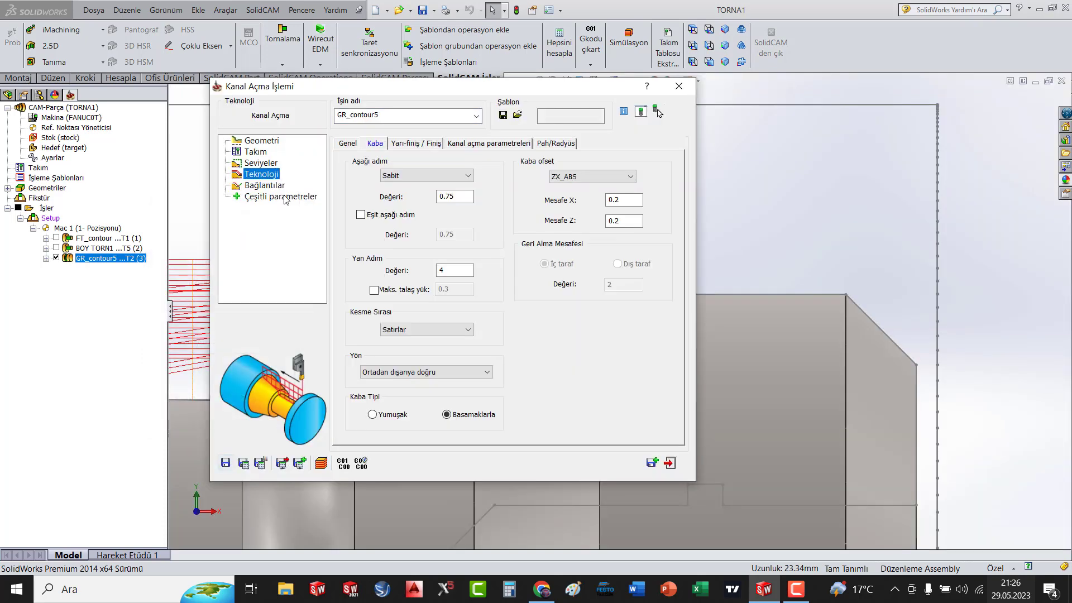
{"action": "left_click", "coordinate": [473, 376]}
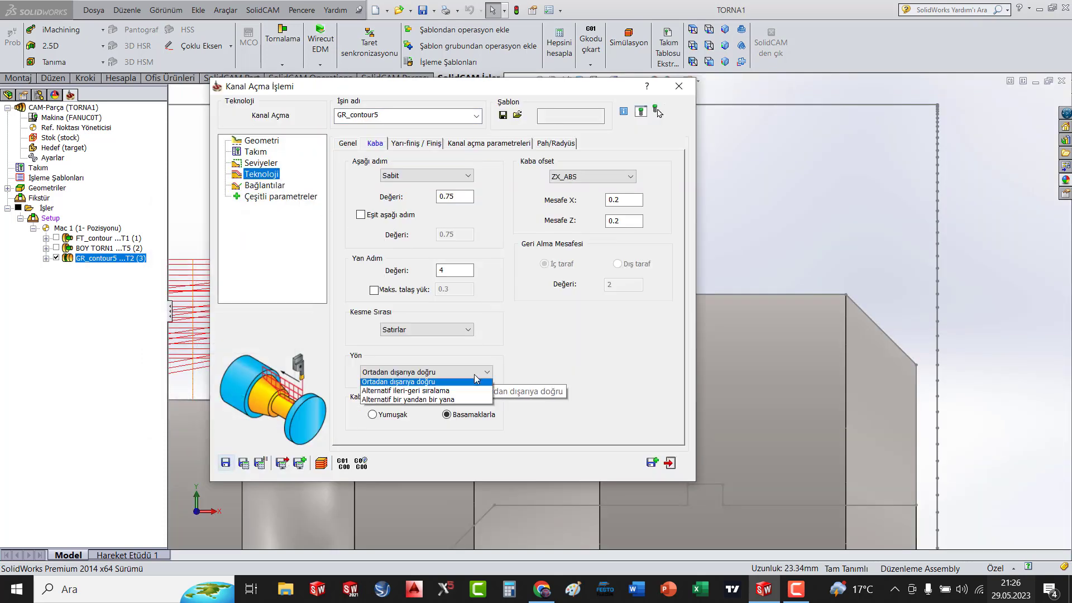
{"action": "left_click", "coordinate": [547, 398]}
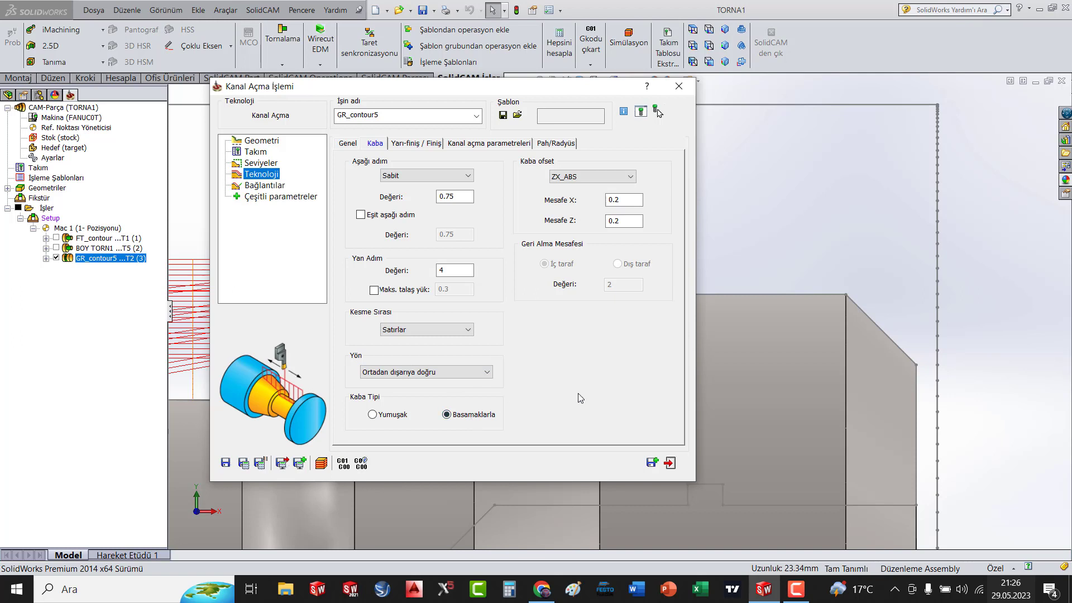
Toggle Kaba Tipi between Yumuşak and Basamaklarla to compare the roughing types.
{"action": "left_click", "coordinate": [379, 415]}
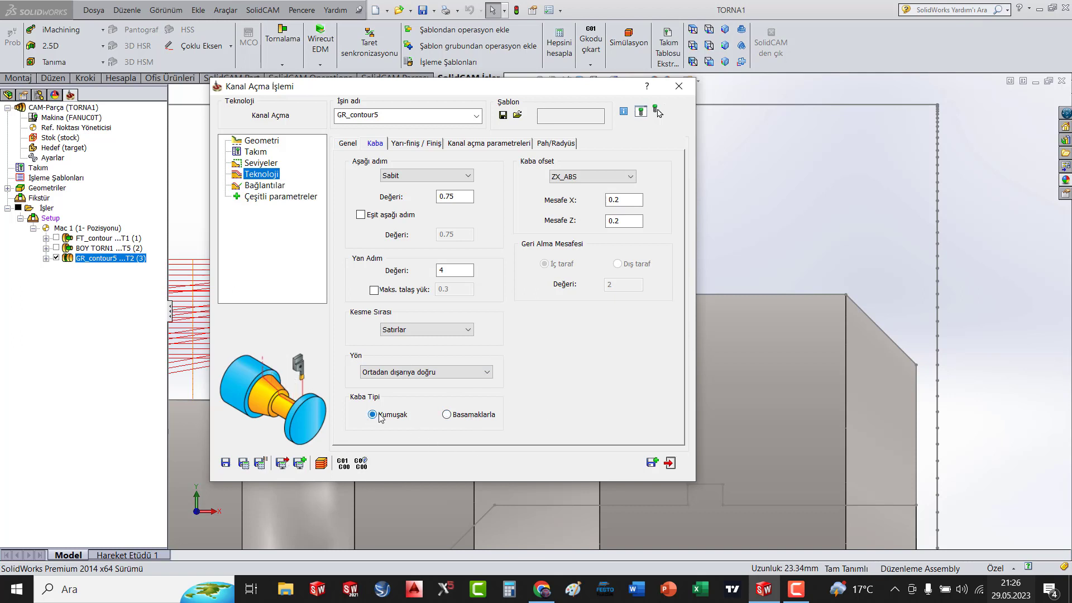
{"action": "left_click", "coordinate": [453, 417]}
{"action": "left_click", "coordinate": [379, 421]}
{"action": "left_click", "coordinate": [478, 419]}
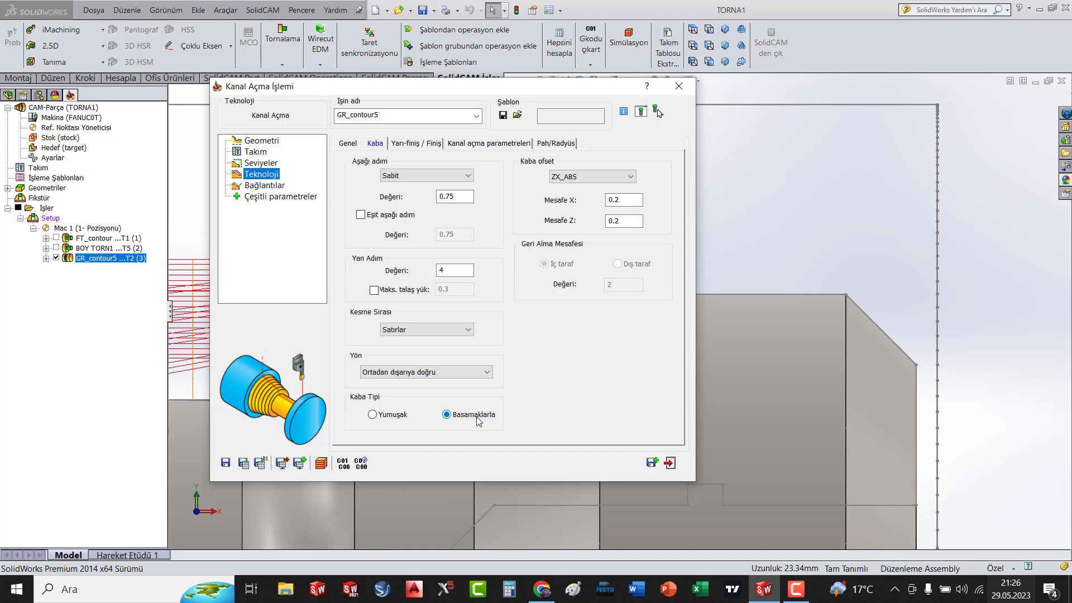
{"action": "left_click", "coordinate": [392, 417]}
{"action": "left_click", "coordinate": [428, 146]}
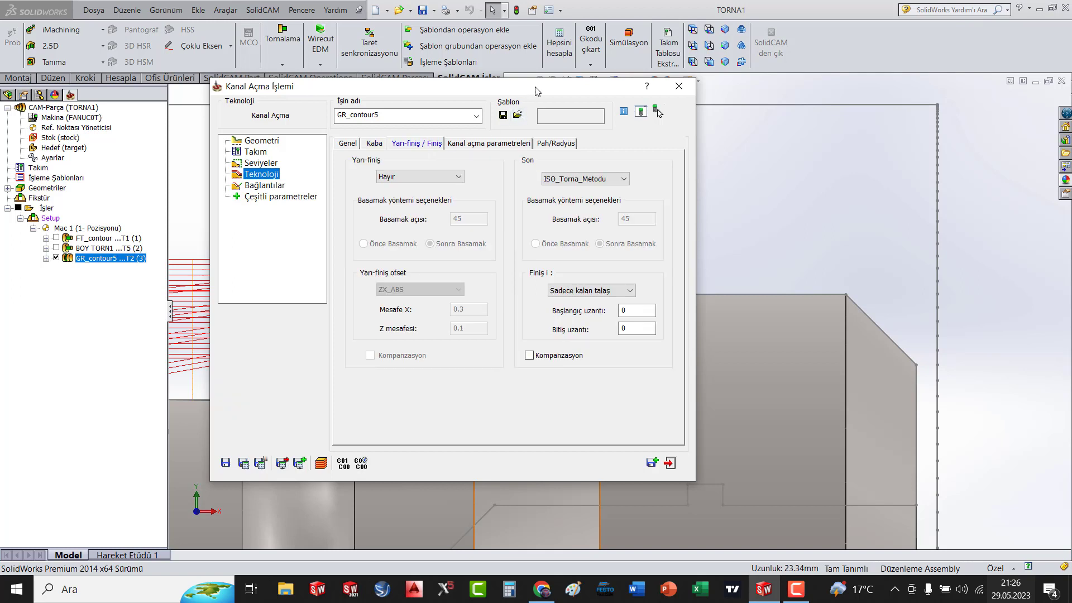
Review the general job tab, toggling the working area and negative X options on then off.
{"action": "left_click_drag", "start_coordinate": [537, 91], "coordinate": [473, 111]}
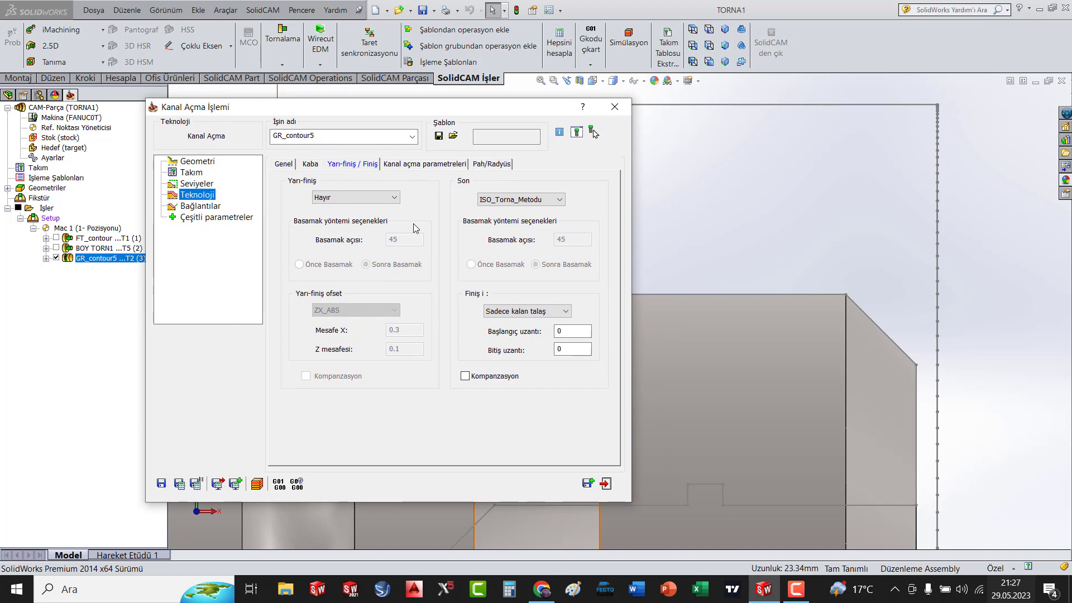
{"action": "left_click", "coordinate": [310, 164]}
{"action": "left_click", "coordinate": [284, 164]}
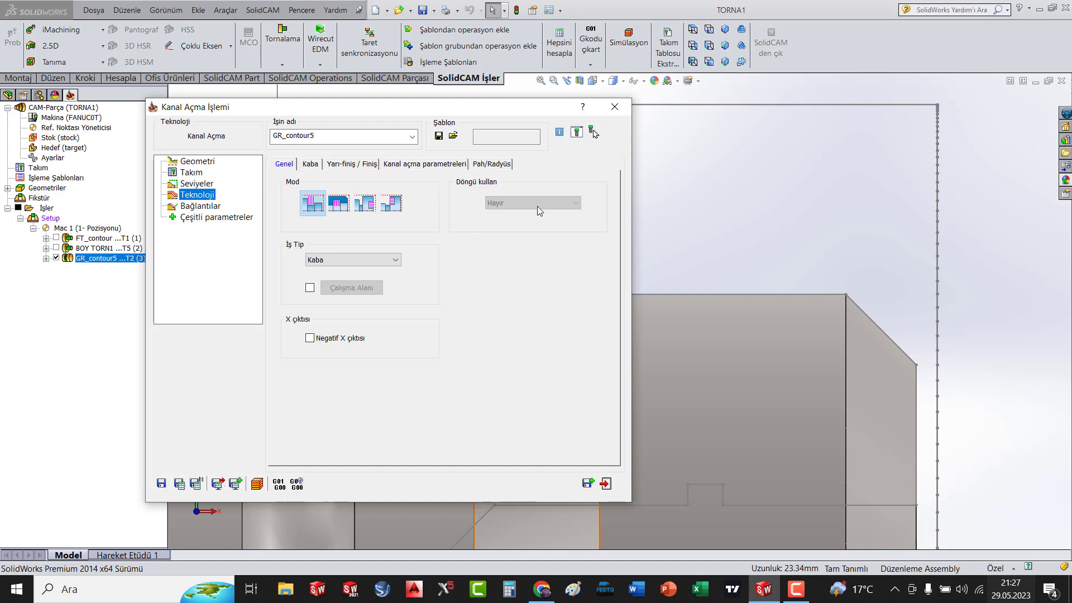
{"action": "left_click", "coordinate": [309, 338]}
{"action": "left_click", "coordinate": [310, 287]}
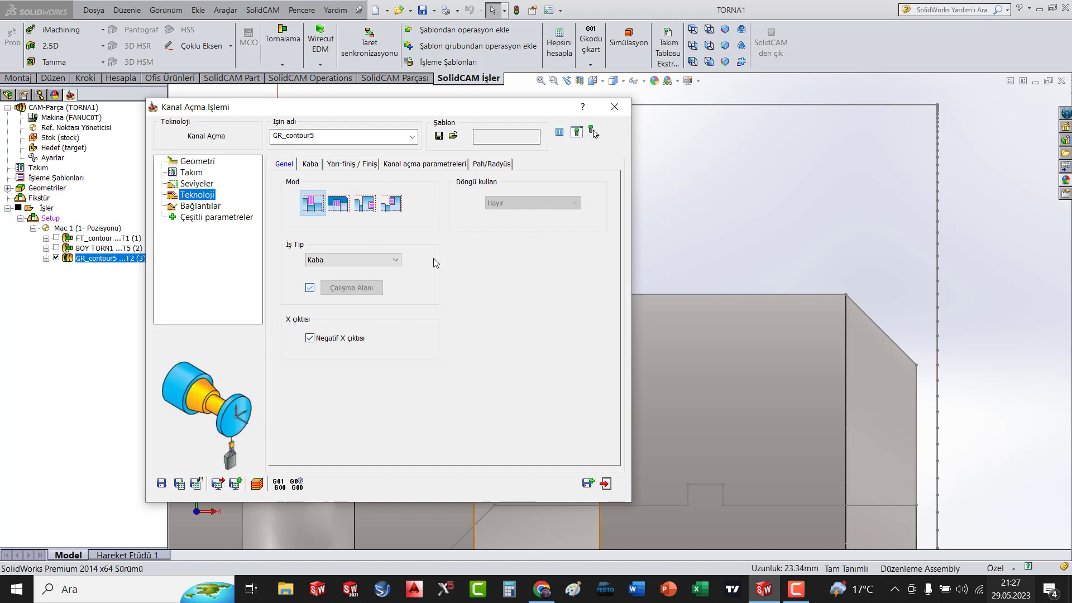
{"action": "left_click", "coordinate": [310, 287]}
{"action": "left_click", "coordinate": [310, 338]}
{"action": "left_click", "coordinate": [351, 164]}
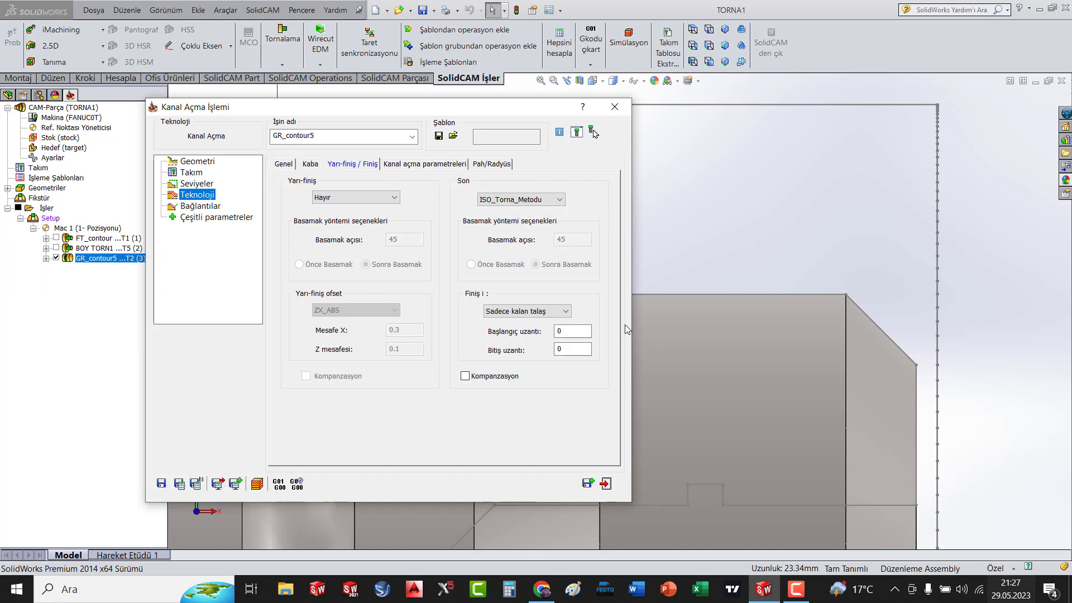
Set Finiş to cover Bütün geometri, then review the grooving and chamfer/radius tabs.
{"action": "left_click", "coordinate": [551, 310]}
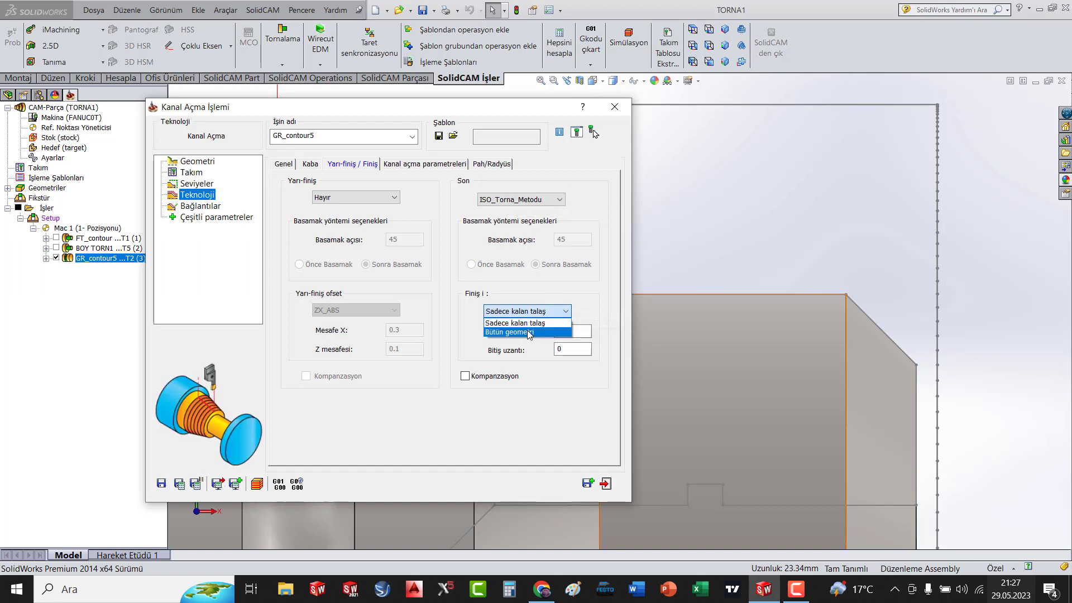
{"action": "left_click", "coordinate": [530, 333]}
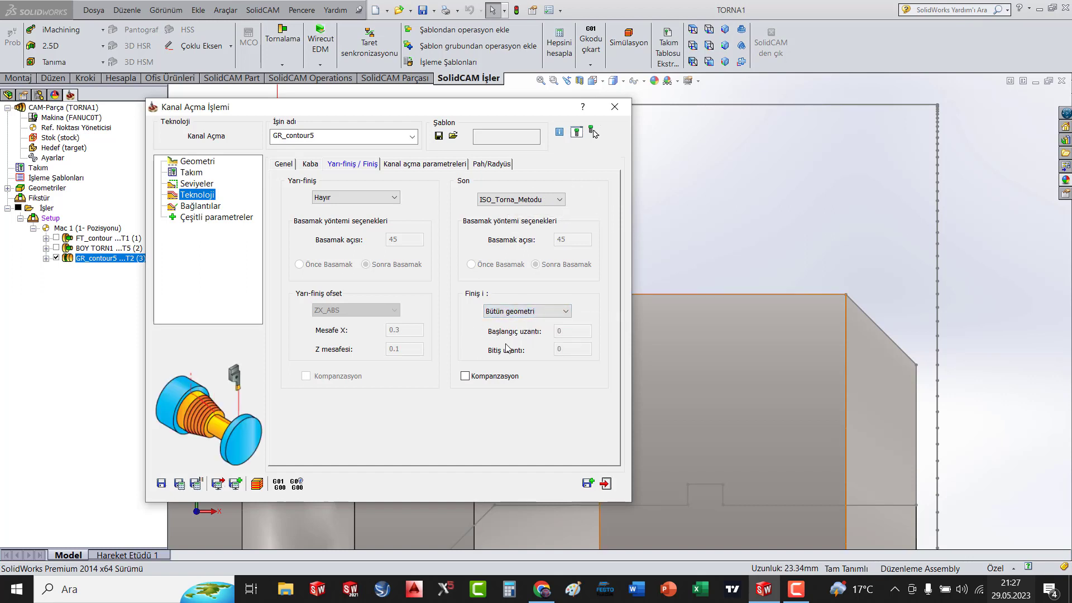
{"action": "left_click", "coordinate": [424, 164]}
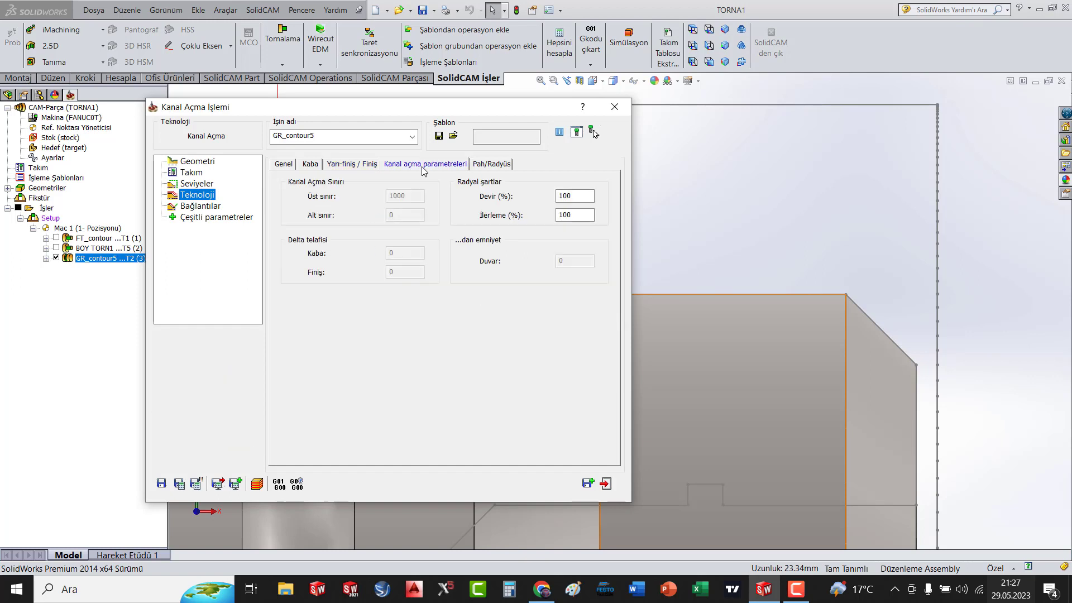
{"action": "left_click", "coordinate": [489, 166]}
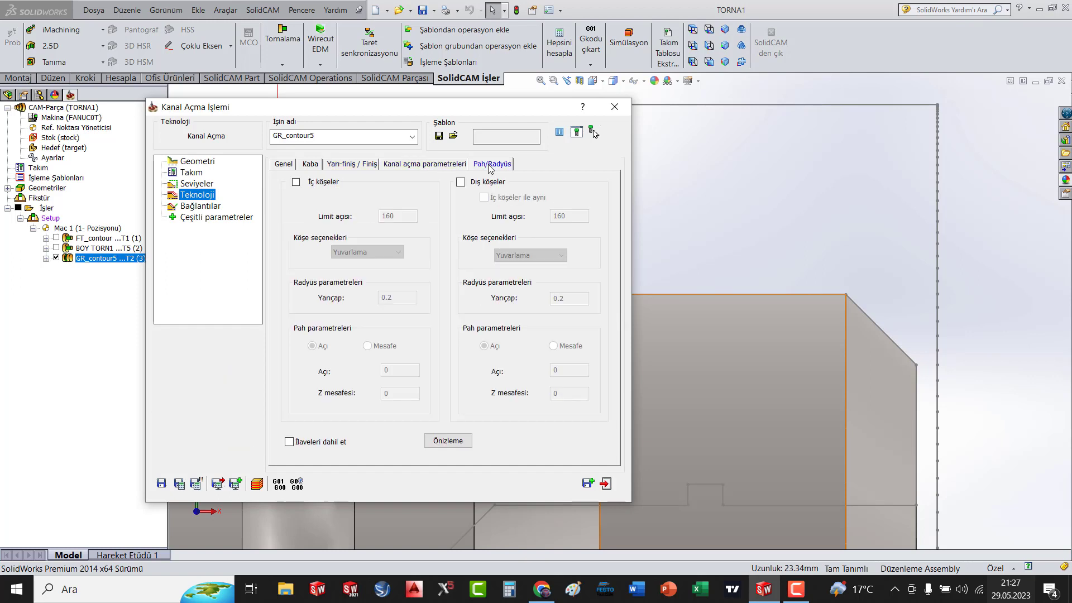
{"action": "left_click", "coordinate": [442, 165]}
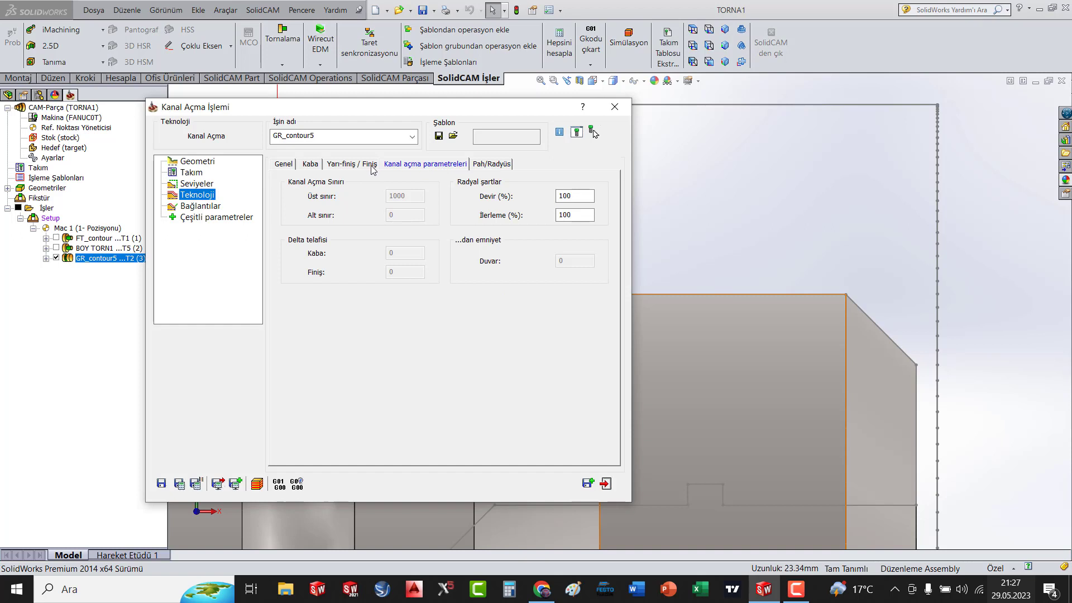
{"action": "left_click", "coordinate": [498, 168]}
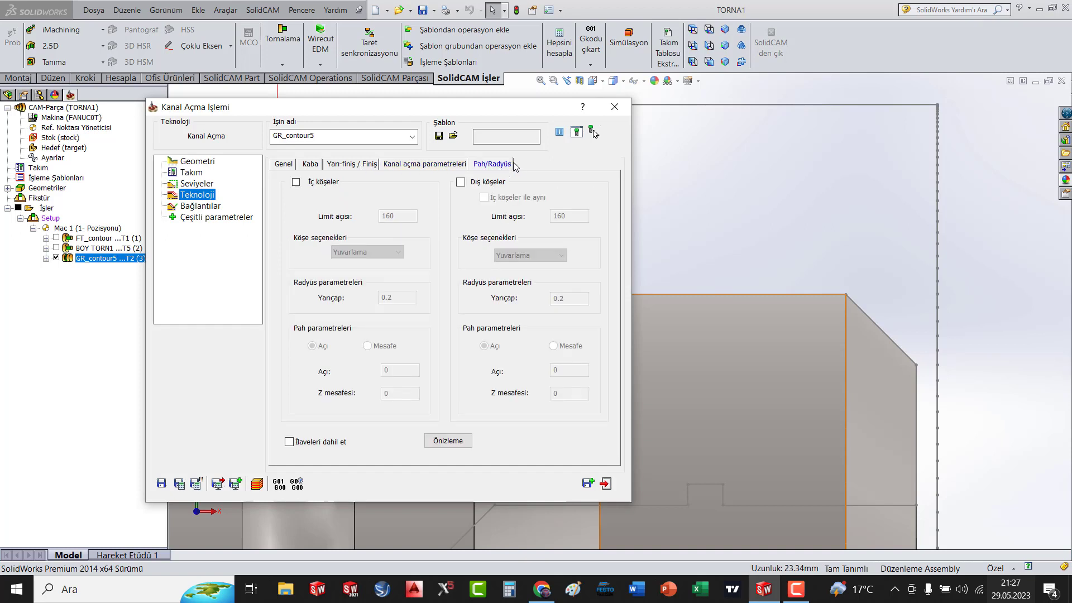
{"action": "left_click", "coordinate": [411, 165]}
{"action": "left_click", "coordinate": [341, 166]}
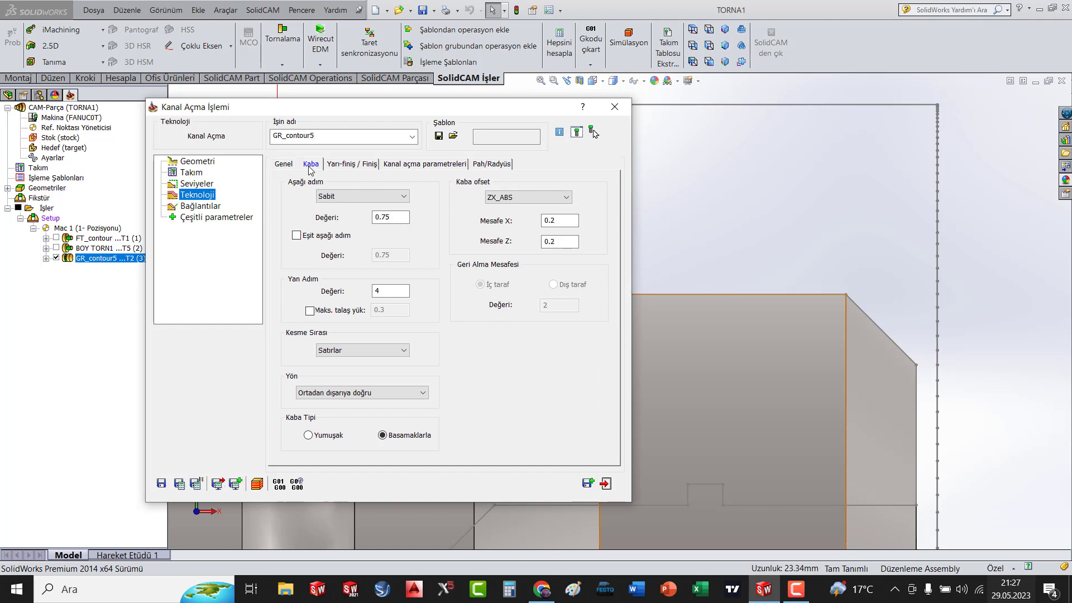
Tick Eşit aşağı adım on the Kaba tab, then save and recalculate GR_contour5.
{"action": "left_click", "coordinate": [282, 165]}
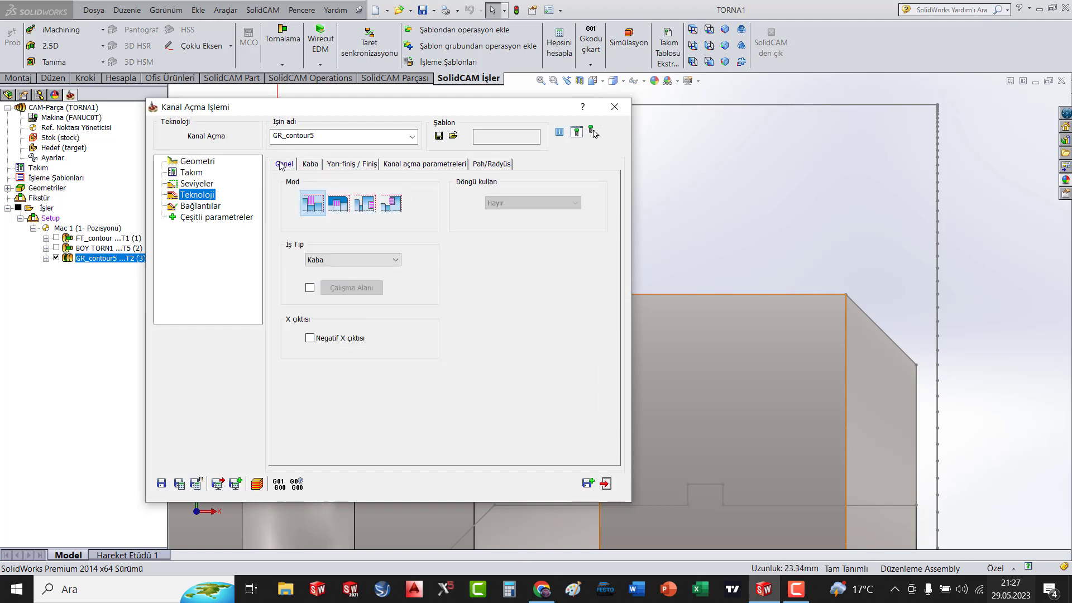
{"action": "left_click", "coordinate": [313, 164]}
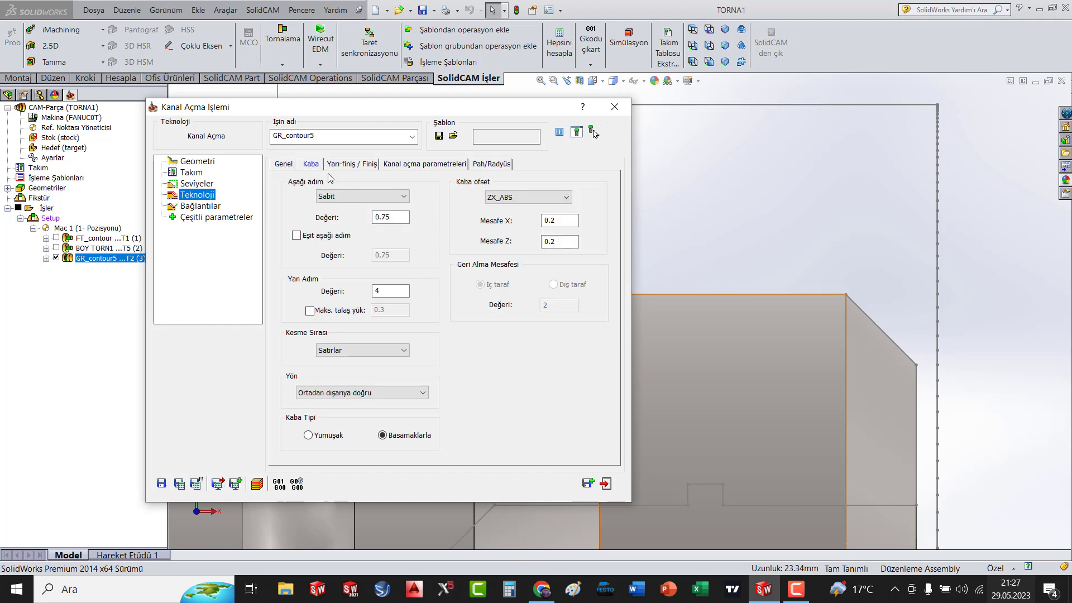
{"action": "left_click", "coordinate": [296, 235]}
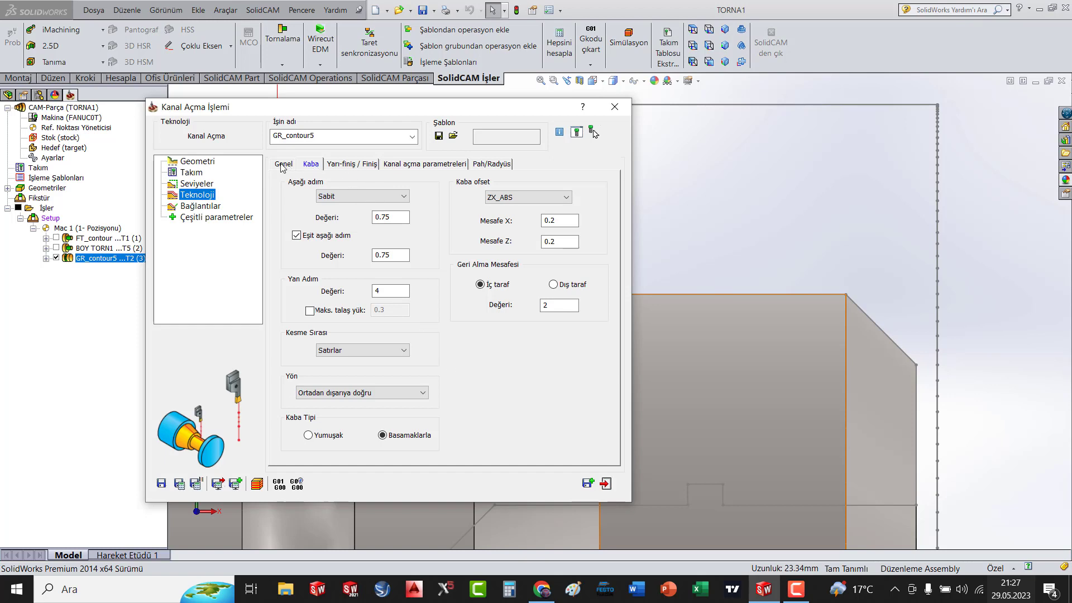
{"action": "left_click", "coordinate": [336, 164]}
{"action": "left_click", "coordinate": [295, 165]}
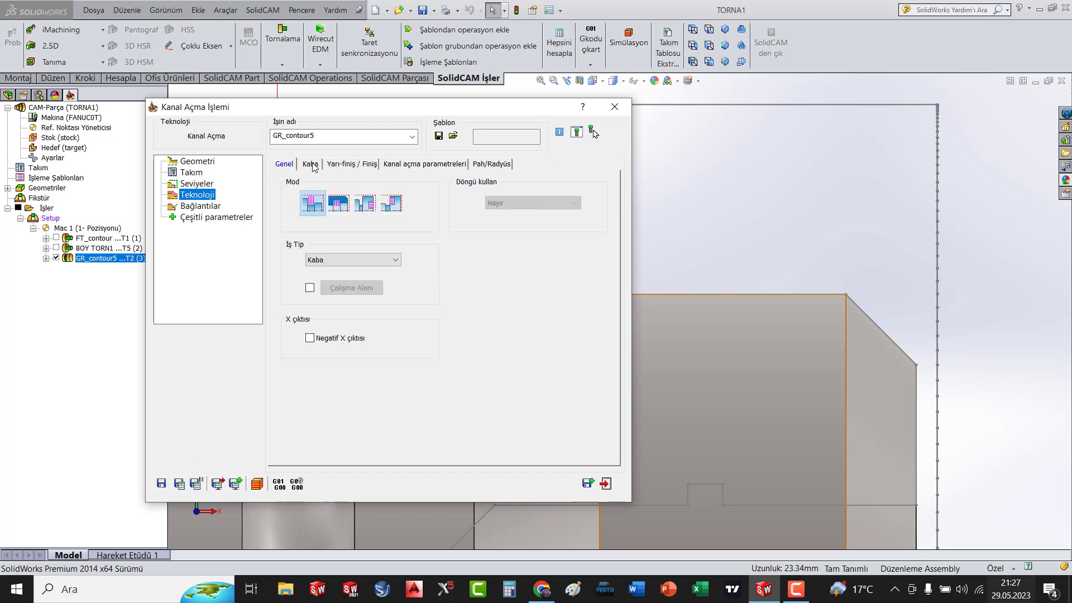
{"action": "left_click", "coordinate": [313, 165]}
{"action": "left_click", "coordinate": [181, 483]}
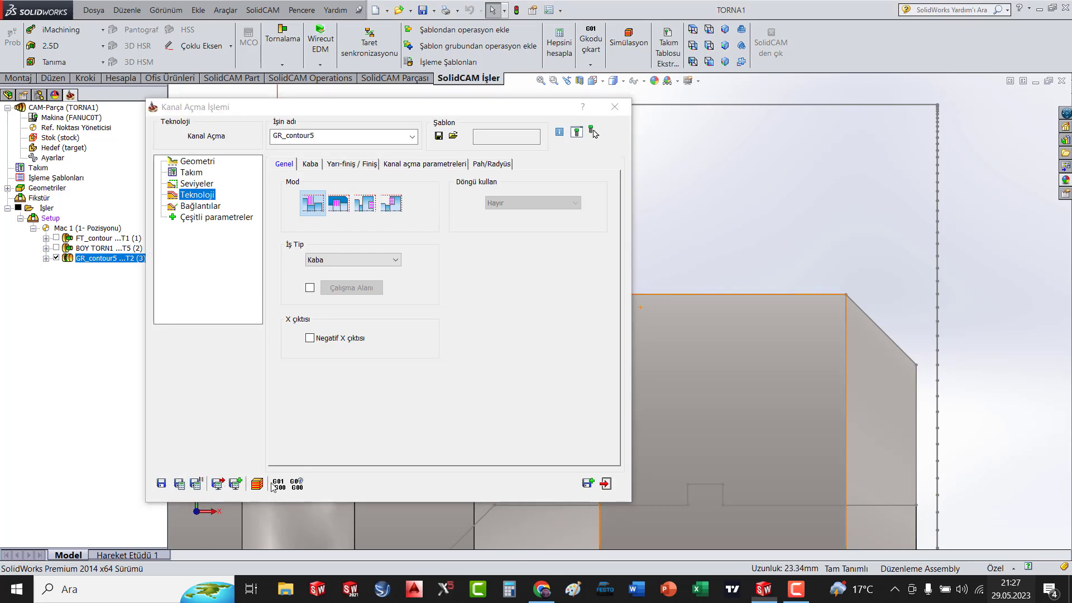
{"action": "left_click", "coordinate": [257, 483]}
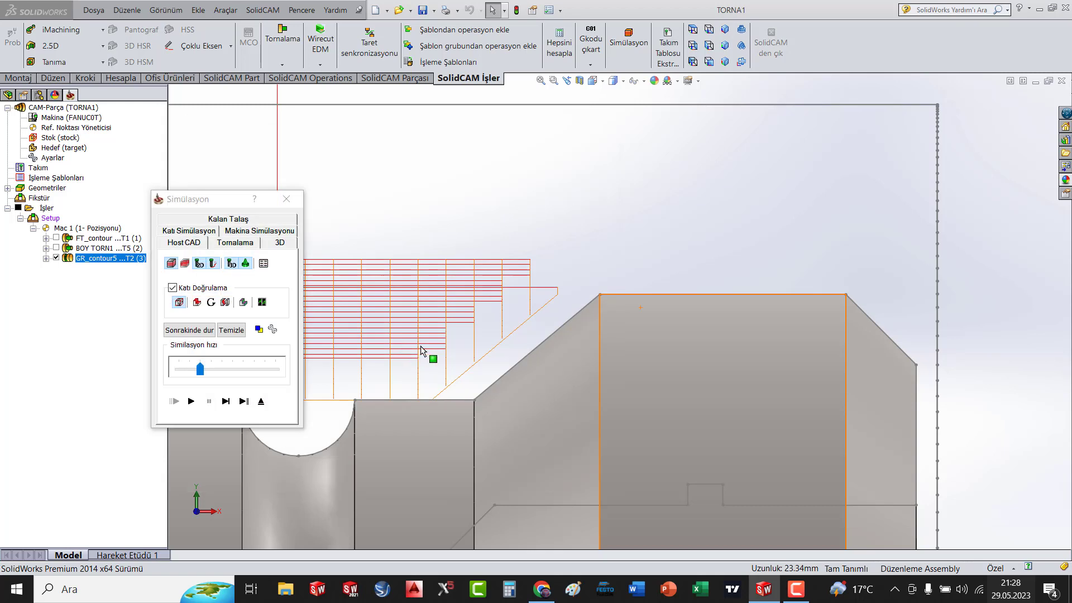
Run the Katı Simülasyon at higher speed, orbiting and zooming to inspect the groove, then close it.
{"action": "left_click", "coordinate": [189, 233]}
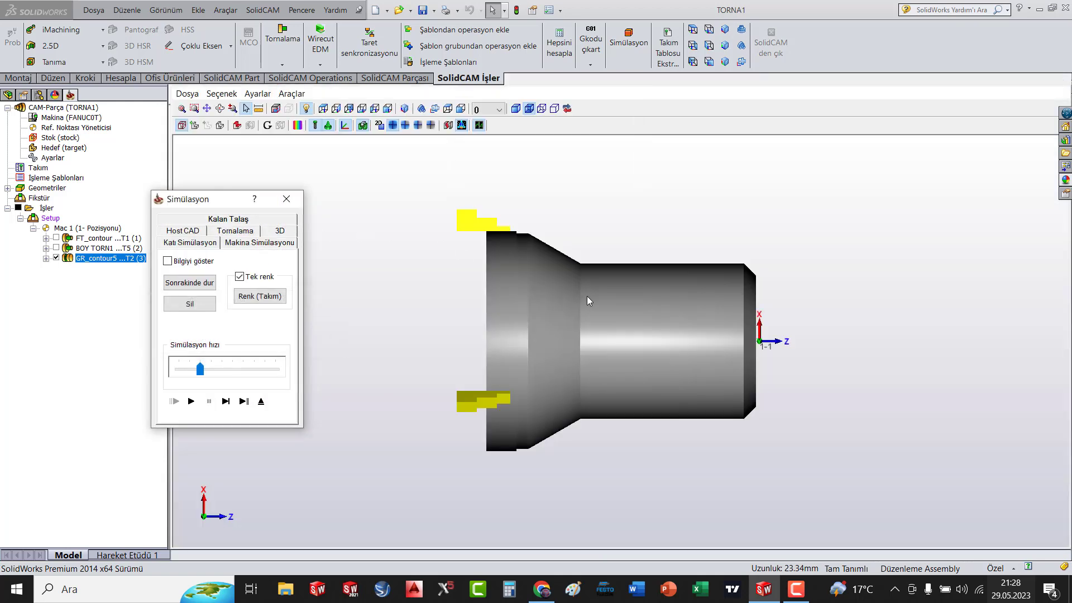
{"action": "left_click", "coordinate": [191, 401]}
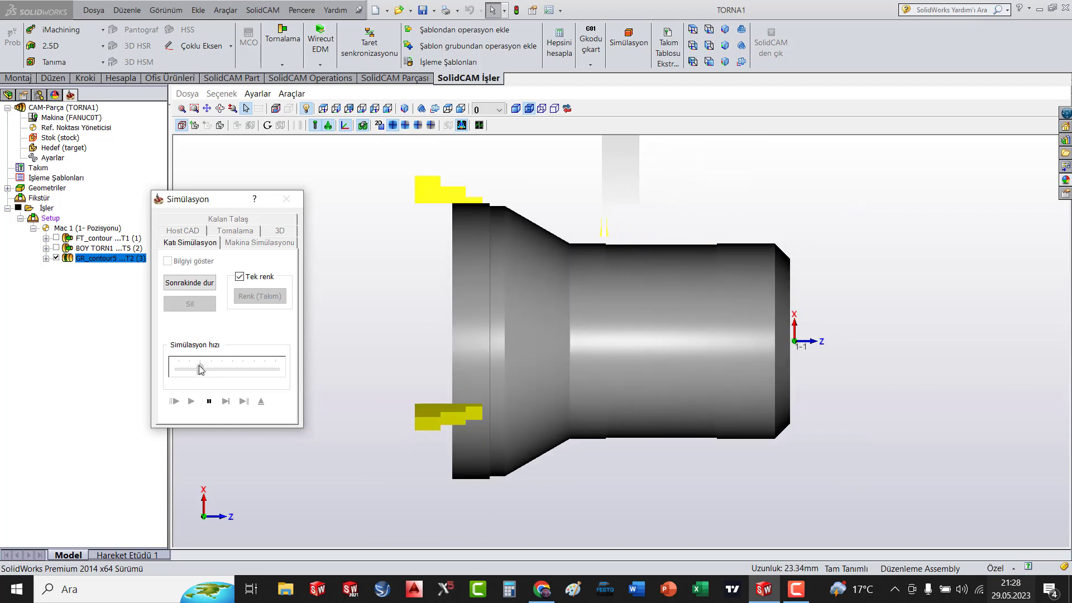
{"action": "left_click_drag", "start_coordinate": [200, 368], "coordinate": [242, 370]}
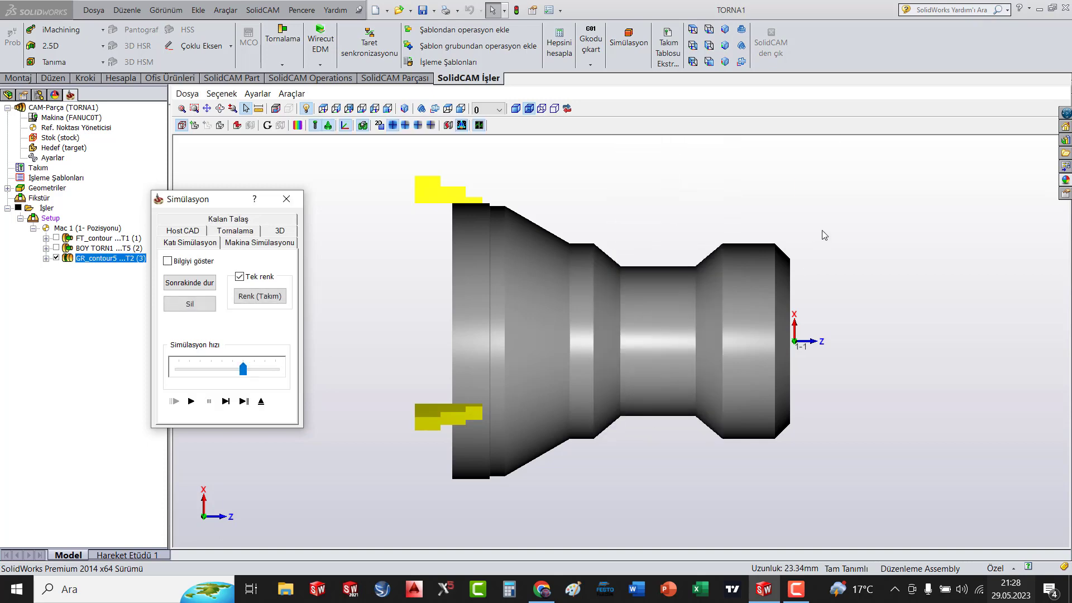
{"action": "scroll", "coordinate": [822, 230], "scroll_direction": "up", "scroll_amount": 3}
{"action": "mouse_move", "coordinate": [884, 221]}
{"action": "middle_mouse_down"}
{"action": "mouse_move", "coordinate": [848, 247]}
{"action": "mouse_move", "coordinate": [858, 275]}
{"action": "middle_mouse_up"}
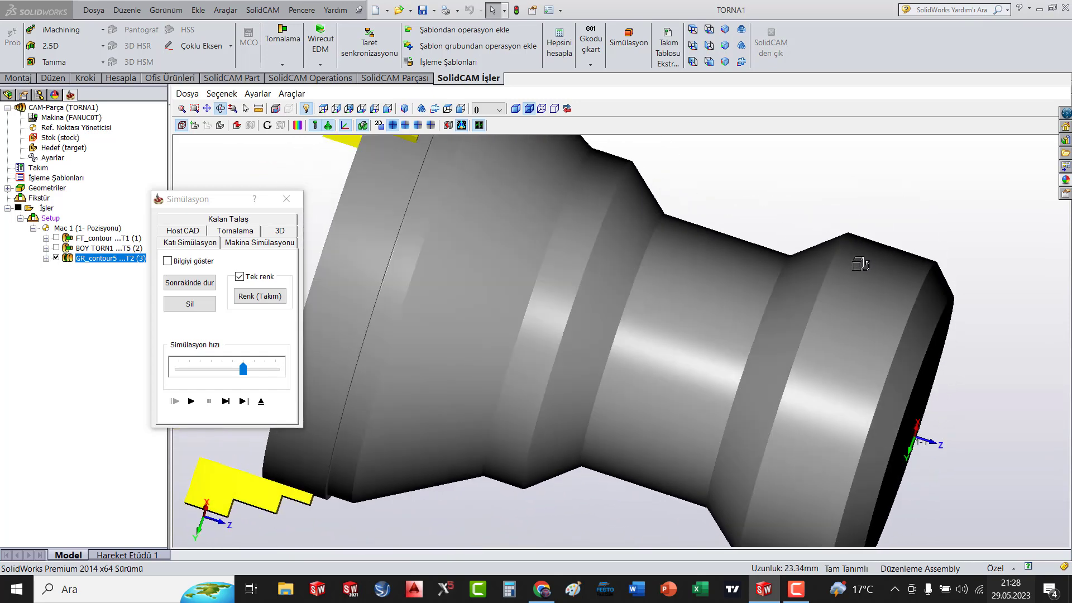
{"action": "scroll", "coordinate": [900, 244], "scroll_direction": "down", "scroll_amount": 5}
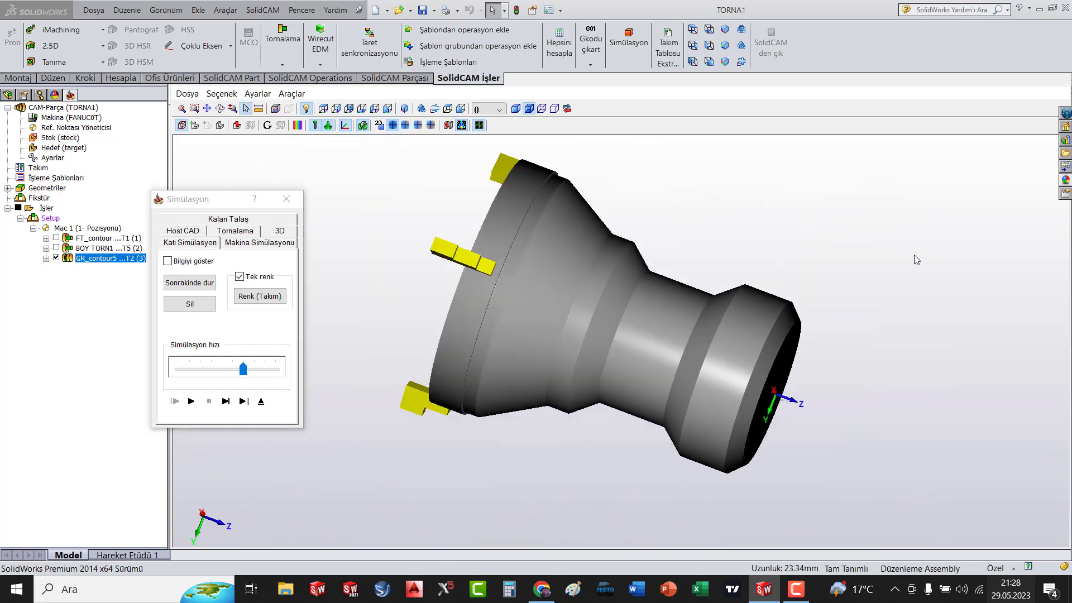
{"action": "mouse_move", "coordinate": [899, 243]}
{"action": "middle_mouse_down"}
{"action": "mouse_move", "coordinate": [905, 221]}
{"action": "mouse_move", "coordinate": [890, 239]}
{"action": "mouse_move", "coordinate": [902, 232]}
{"action": "middle_mouse_up"}
{"action": "scroll", "coordinate": [760, 306], "scroll_direction": "up", "scroll_amount": 4}
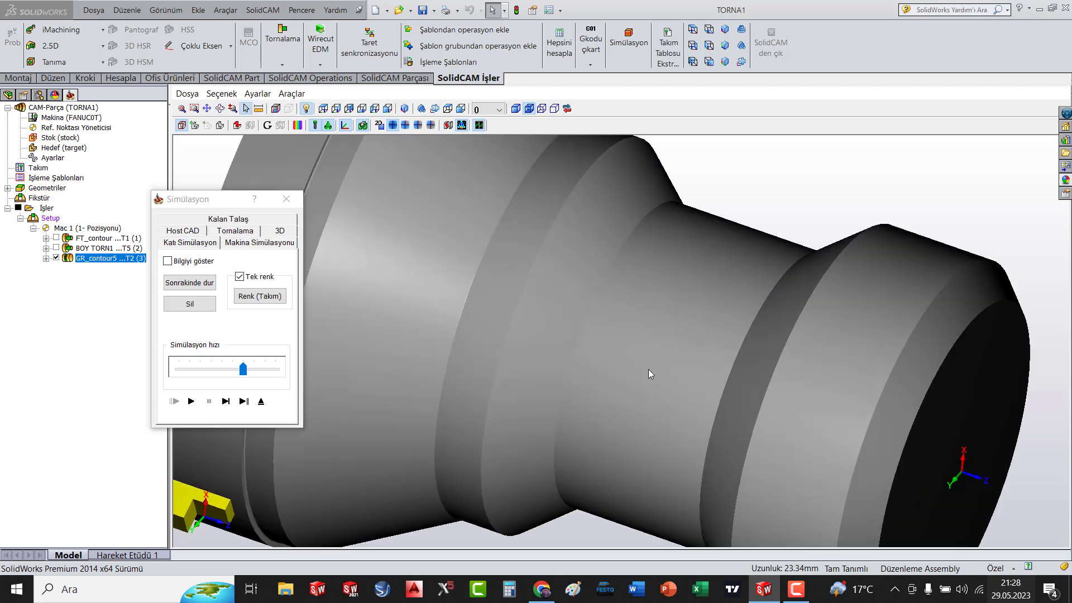
{"action": "left_click", "coordinate": [288, 205]}
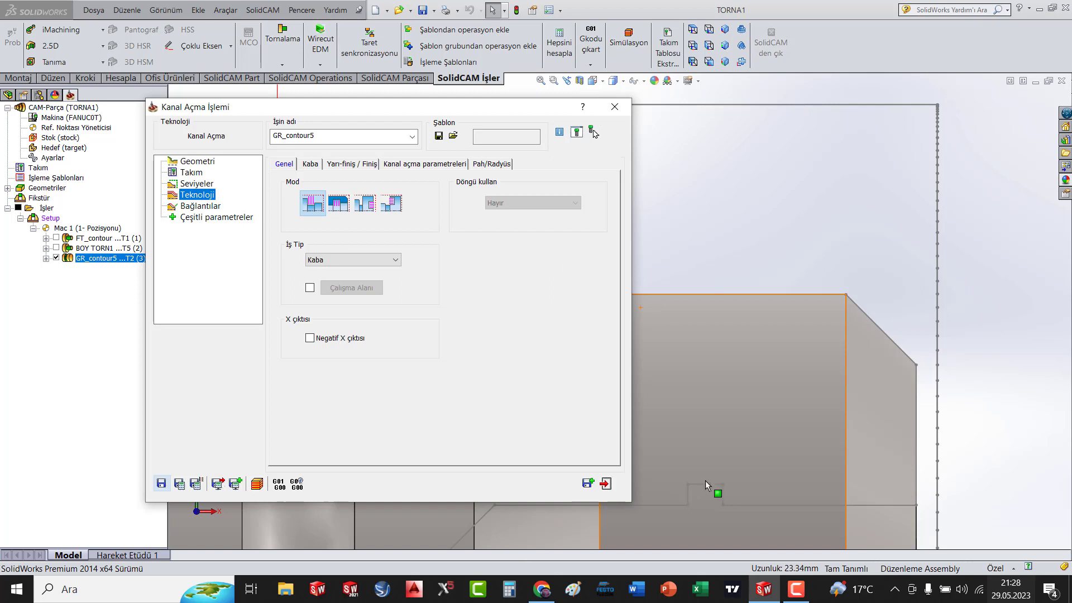
{"action": "left_click", "coordinate": [799, 601]}
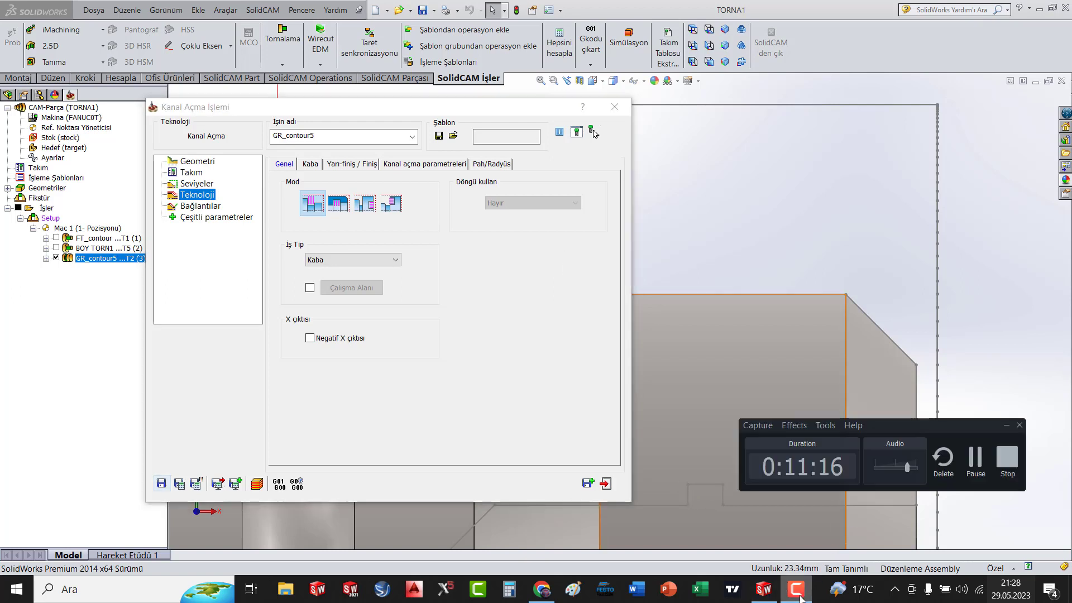